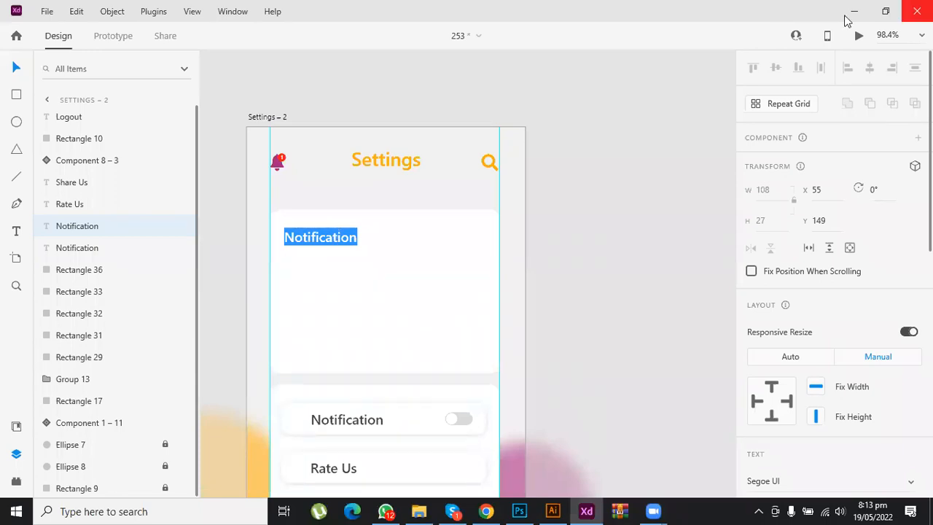
Step: Replace the text of the Notification label in the upper white card with "Date"
key(alt+Tab)
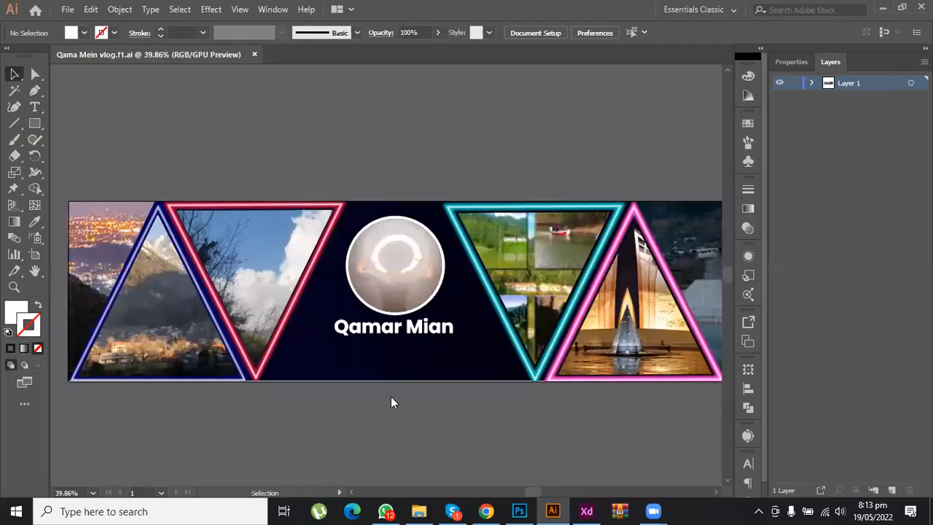
key(alt+Tab)
text(Da)
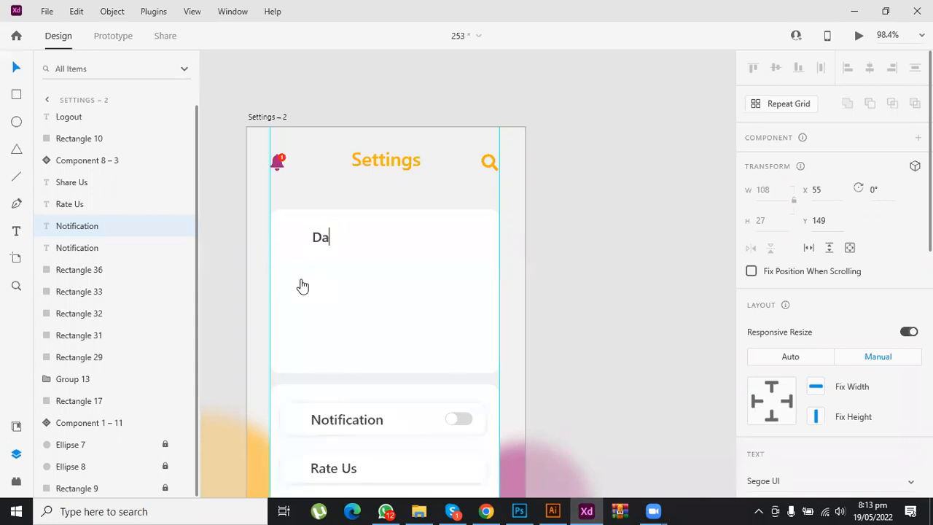
text(te)
key(Escape)
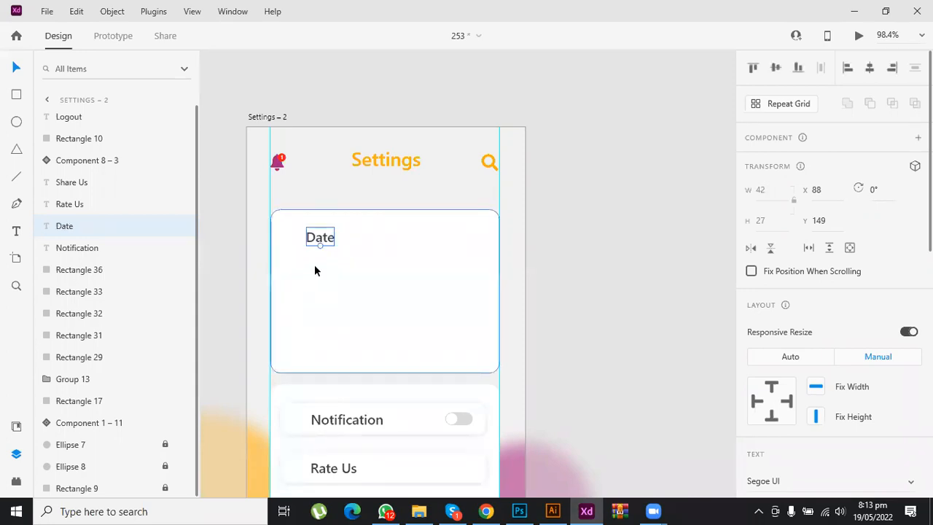
Step: Duplicate the Date label beside the original on the same row and change the copy's text to "month"
drag(316, 241, 361, 241)
double_click(360, 240)
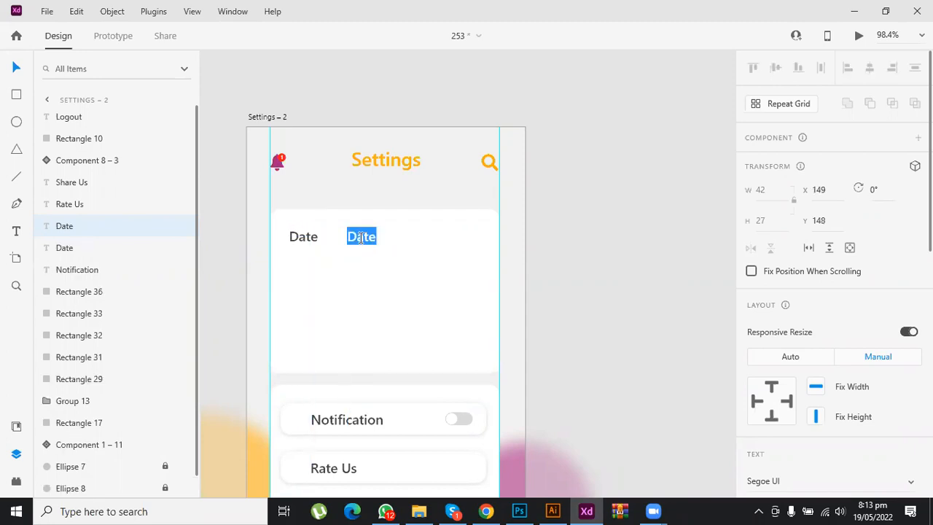
text(month)
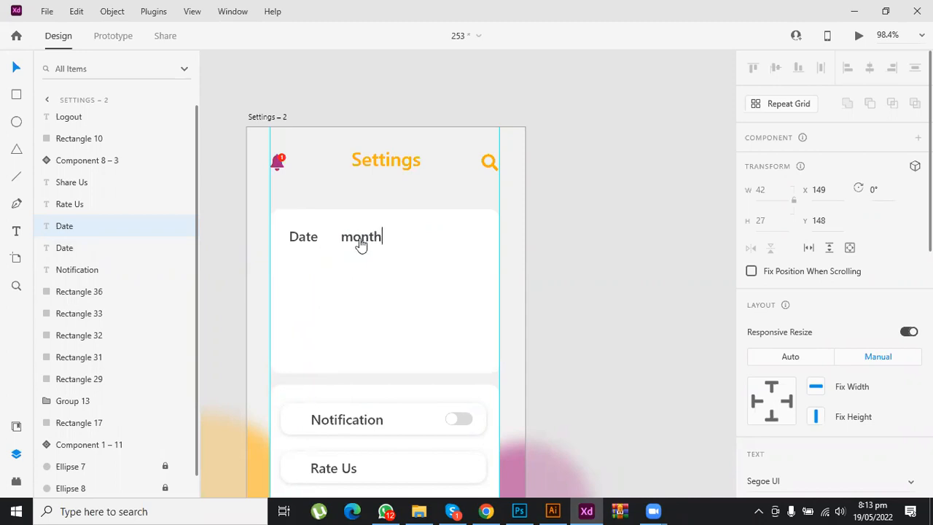
key(Escape)
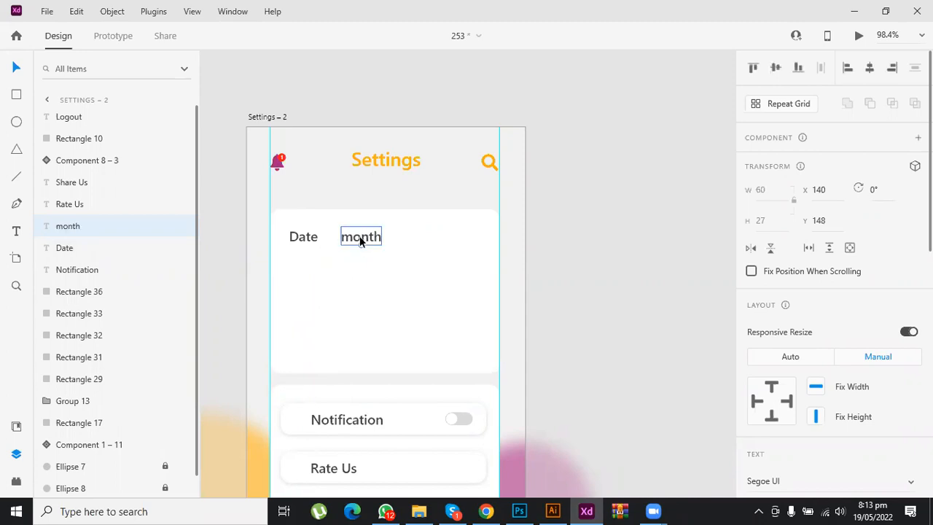
Step: Duplicate the month label further along the row and change the copy's text to "year"
key(ctrl+d)
double_click(438, 237)
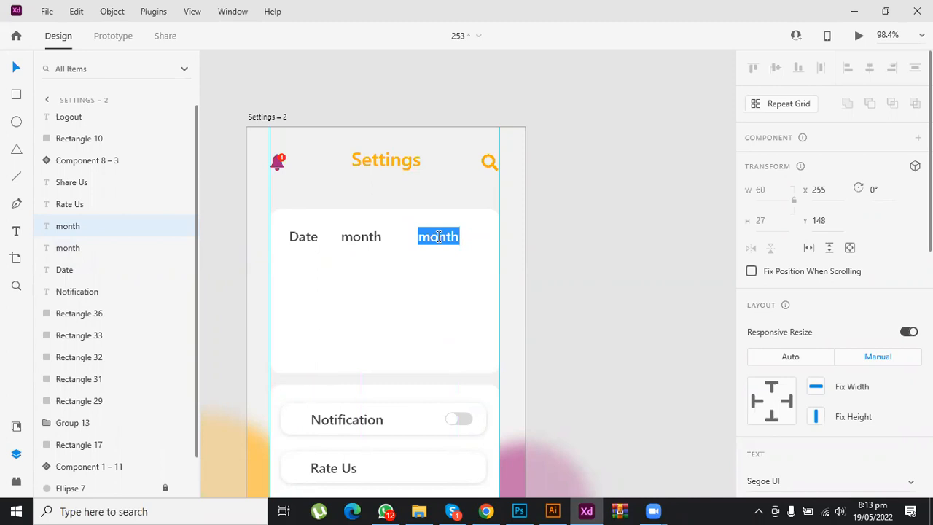
text(year)
key(Escape)
Step: Distribute the Date, month and year labels evenly in the horizontal direction and shift all three 10 px right
shift+click(364, 238)
shift+click(302, 236)
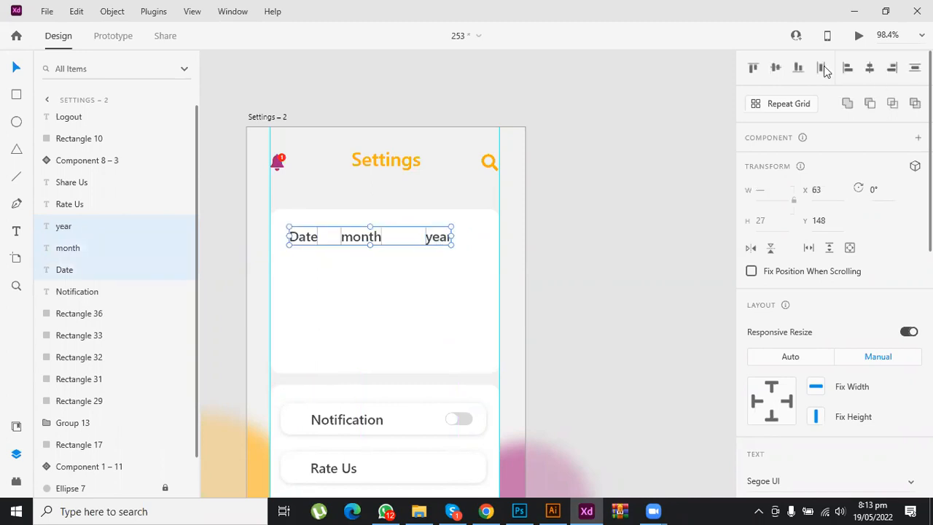
click(820, 68)
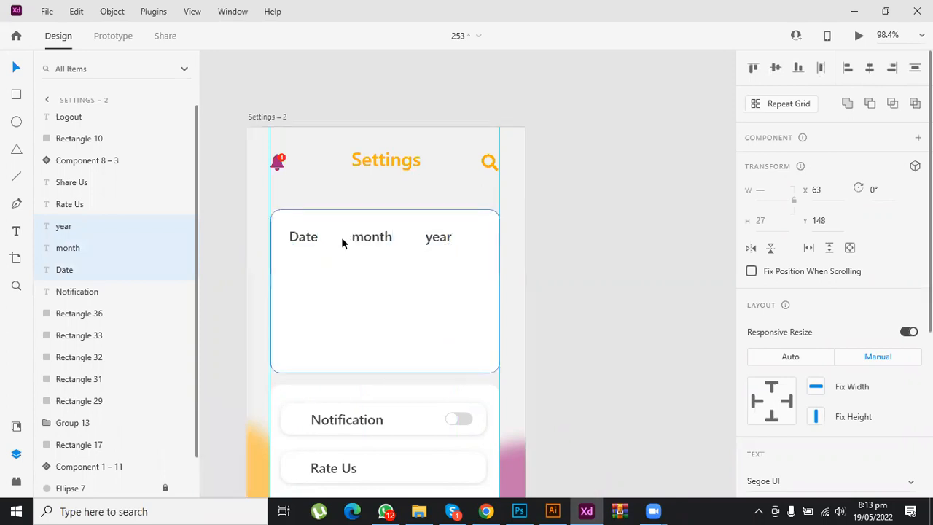
key(Escape)
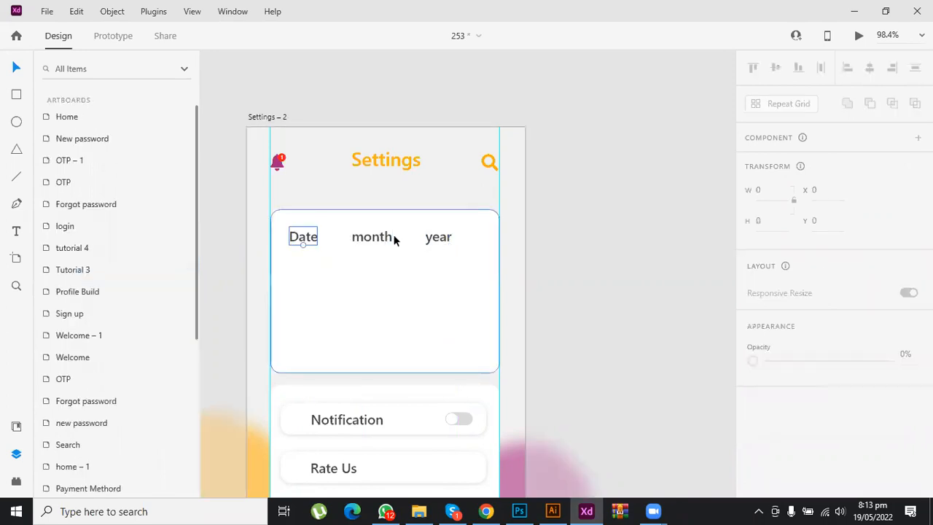
shift+click(380, 234)
shift+click(442, 240)
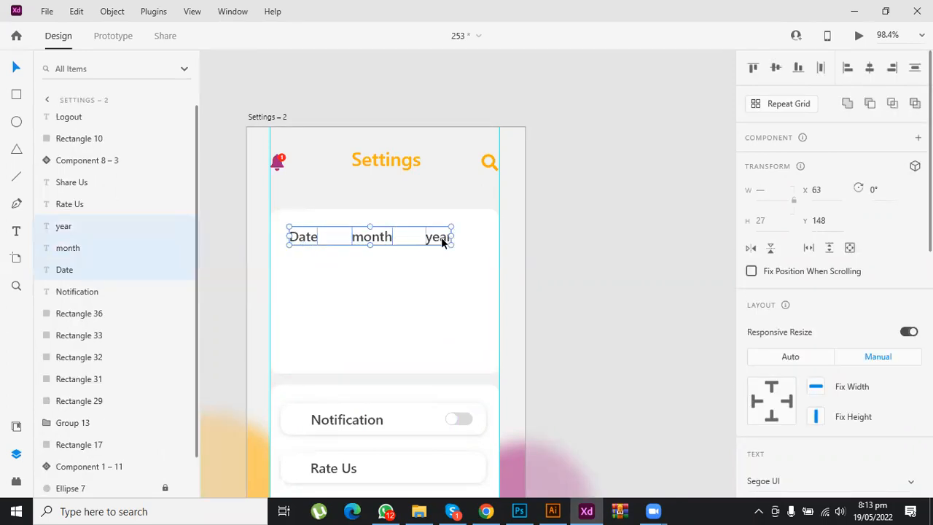
key(shift+Right)
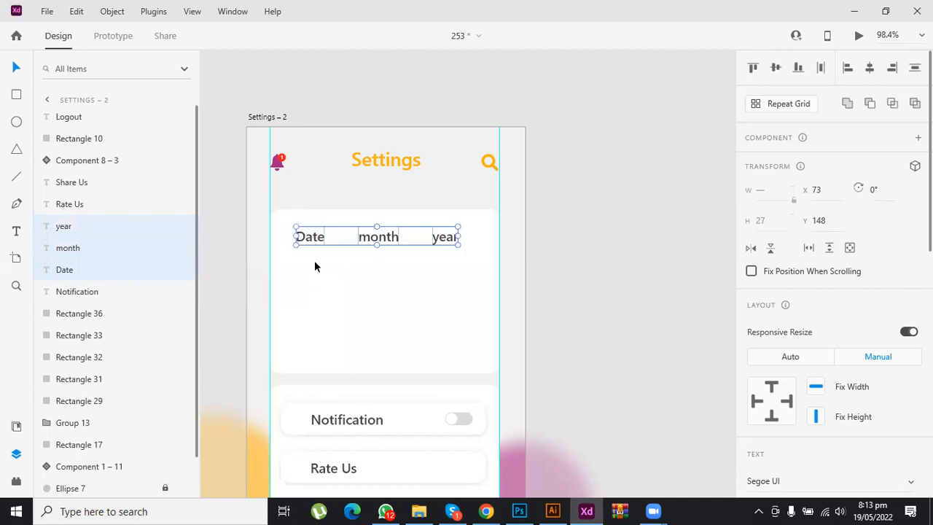
Step: Draw a rectangle about 77 by 27 px below the Date label and place copies of it below month and year
click(22, 98)
scroll(281, 336, up, 1)
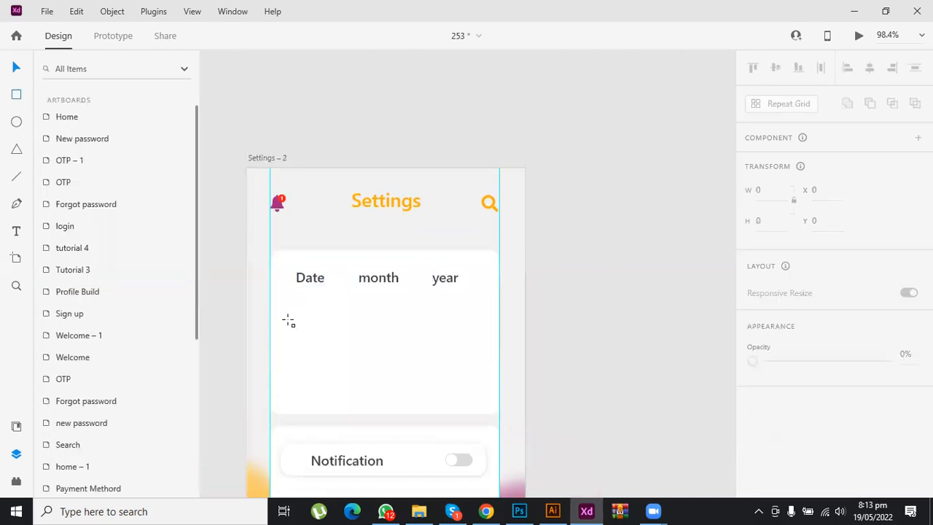
scroll(292, 271, up, 2)
scroll(293, 268, up, 2)
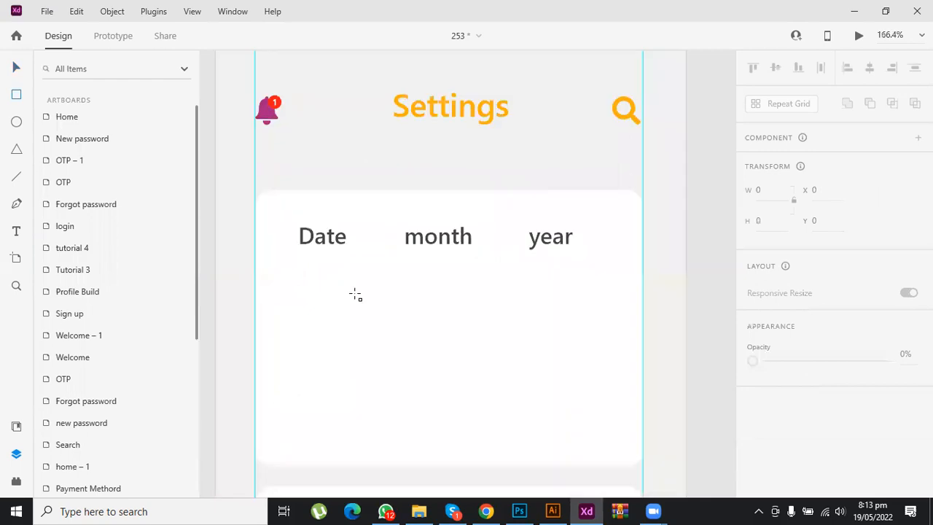
mouse_move(287, 267)
mouse_down()
mouse_move(359, 298)
mouse_move(389, 282)
mouse_move(471, 282)
mouse_move(466, 288)
mouse_up()
key(ctrl+d)
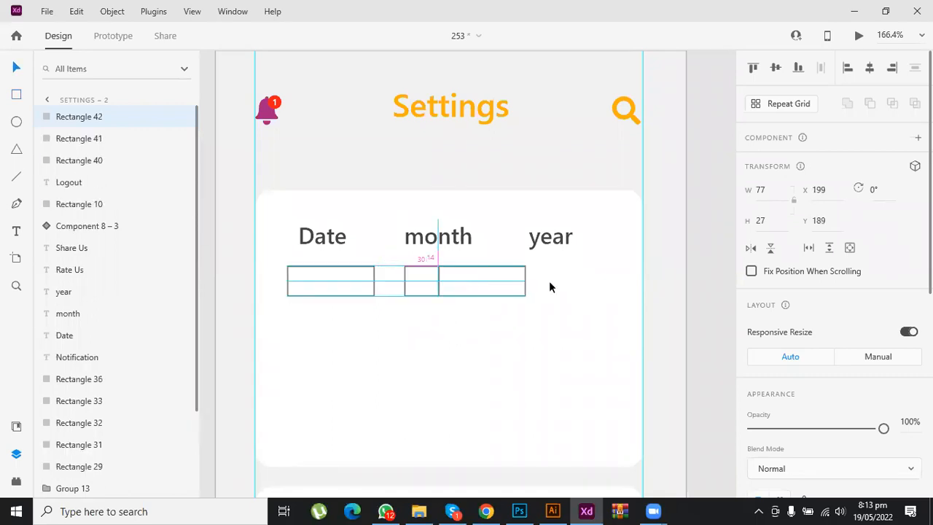
drag(589, 287, 589, 286)
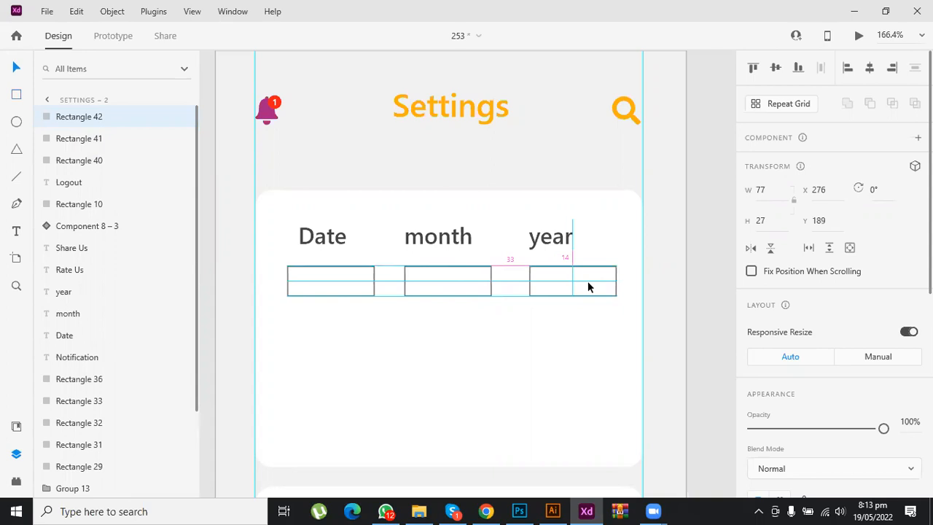
Step: Align the first box with the left edge of the Date label and move both left to X 59
drag(369, 286, 357, 278)
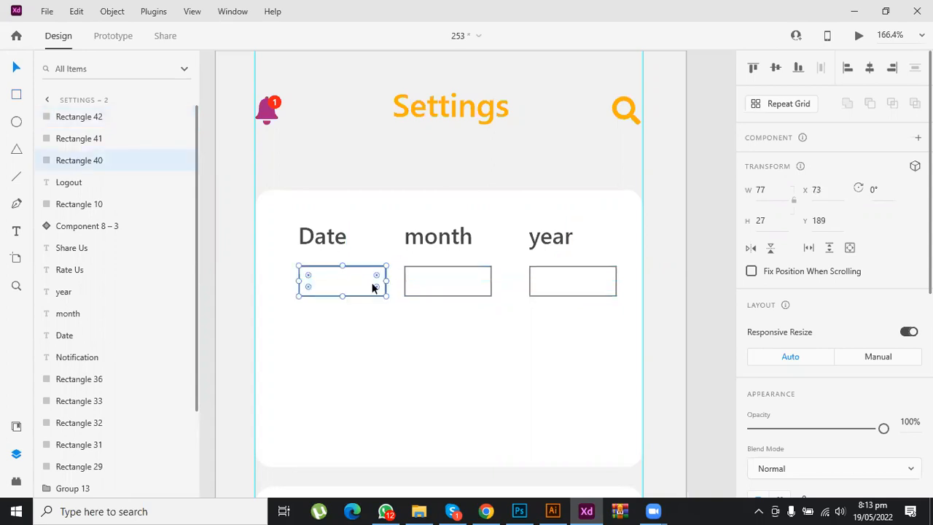
shift+click(333, 240)
drag(315, 240, 299, 239)
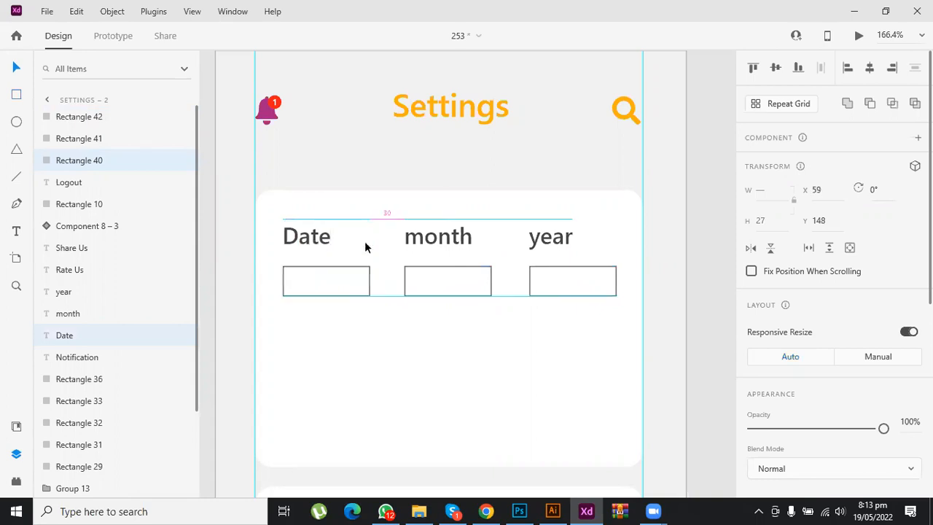
Step: Move the month label and its box together 3 px right to X 169
shift+click(425, 241)
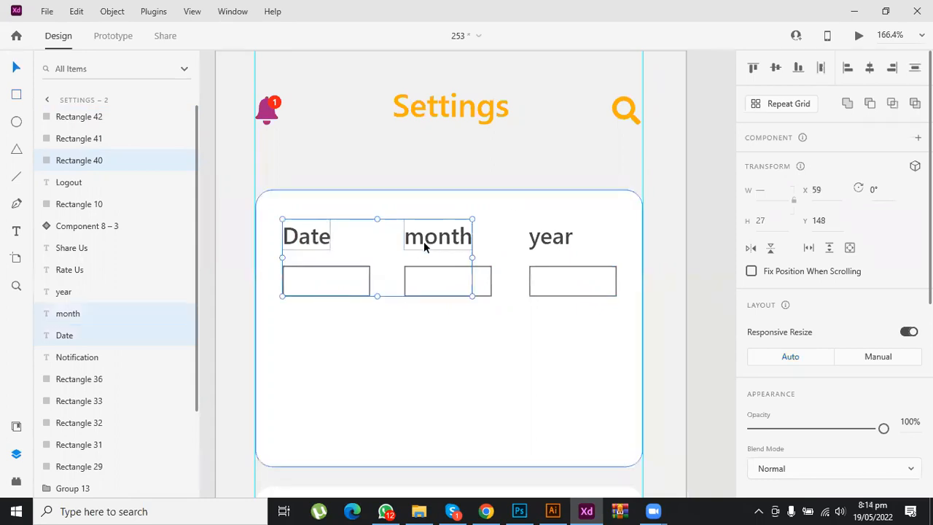
click(424, 266)
shift+click(431, 245)
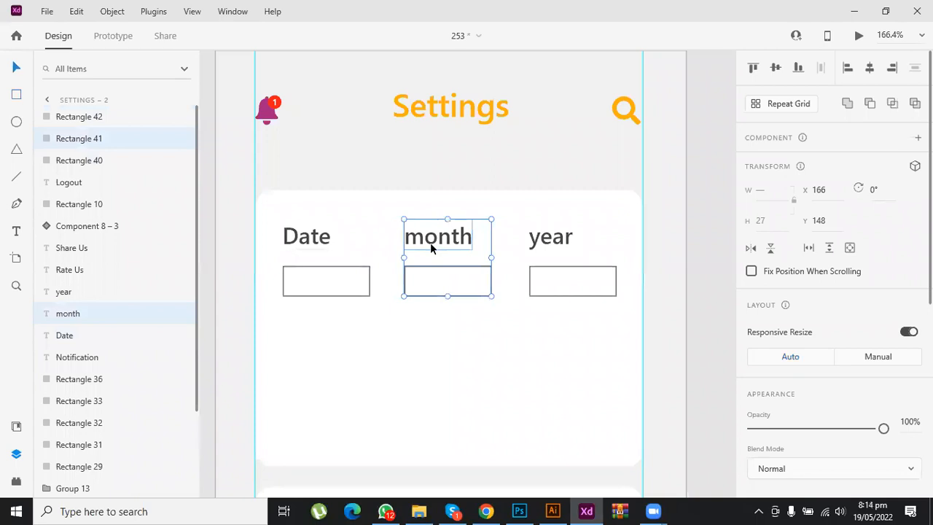
key(Right)
key(Right)
key(Right)
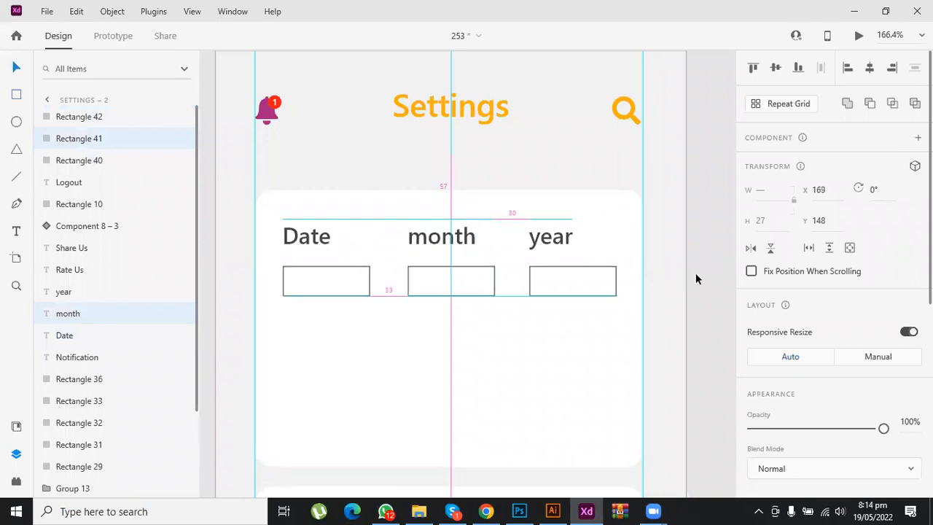
Step: Search the Icons 4 Design plugin for "arrow" and insert the ios-arrow-back icon
scroll(397, 332, down, 1)
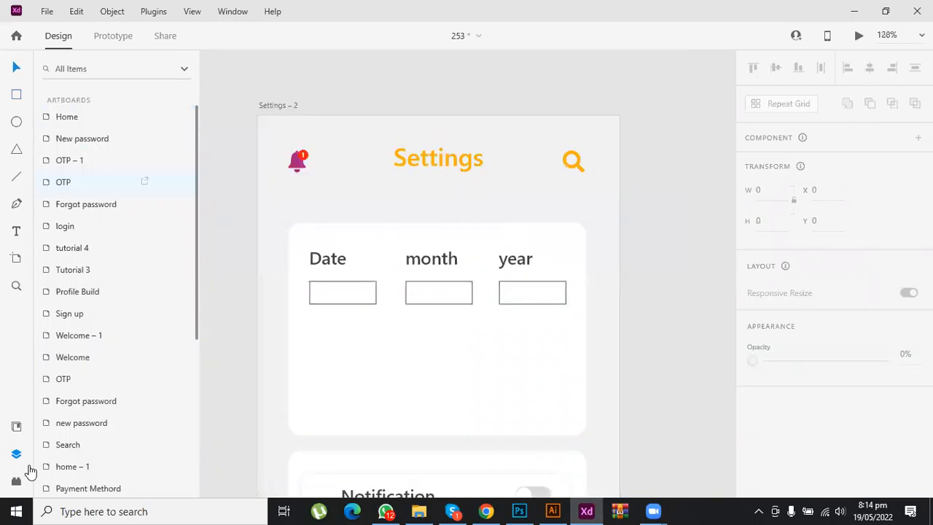
click(21, 482)
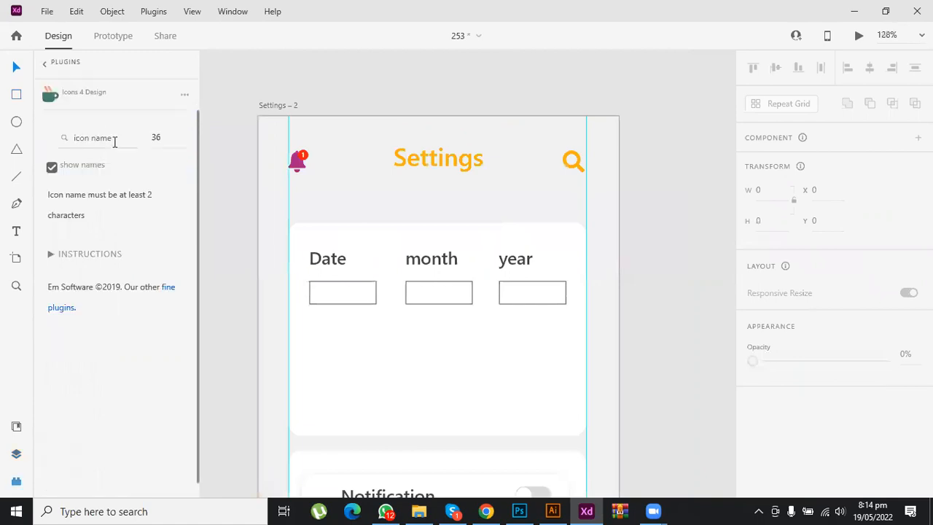
click(114, 142)
text(a)
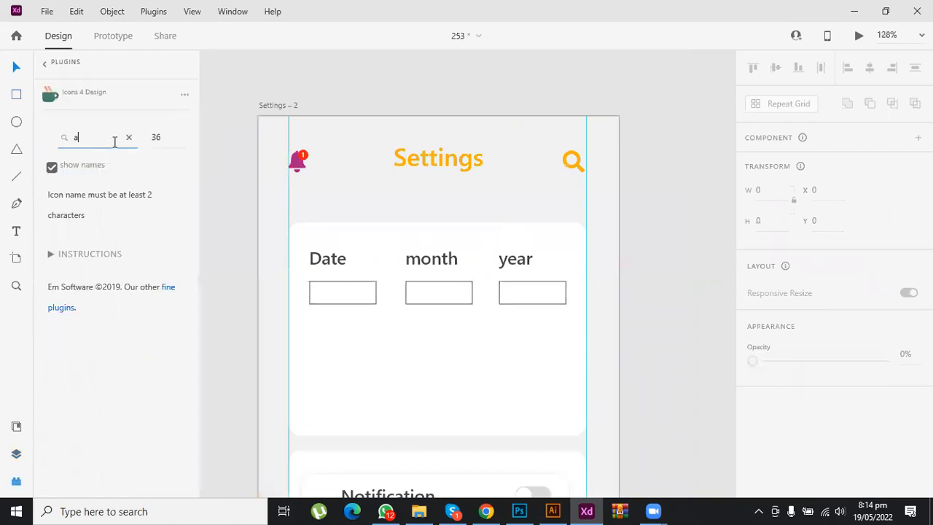
text(rrow)
scroll(104, 288, down, 5)
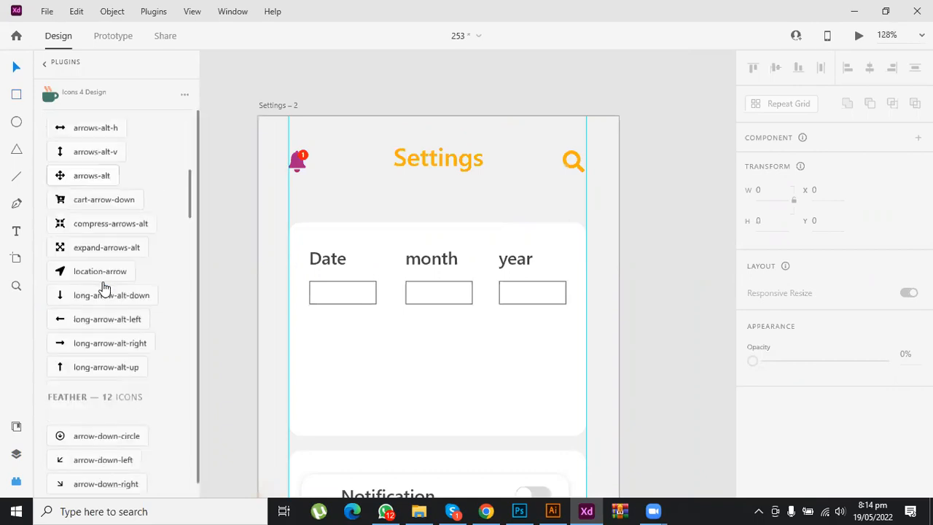
scroll(104, 288, down, 5)
scroll(105, 288, down, 1)
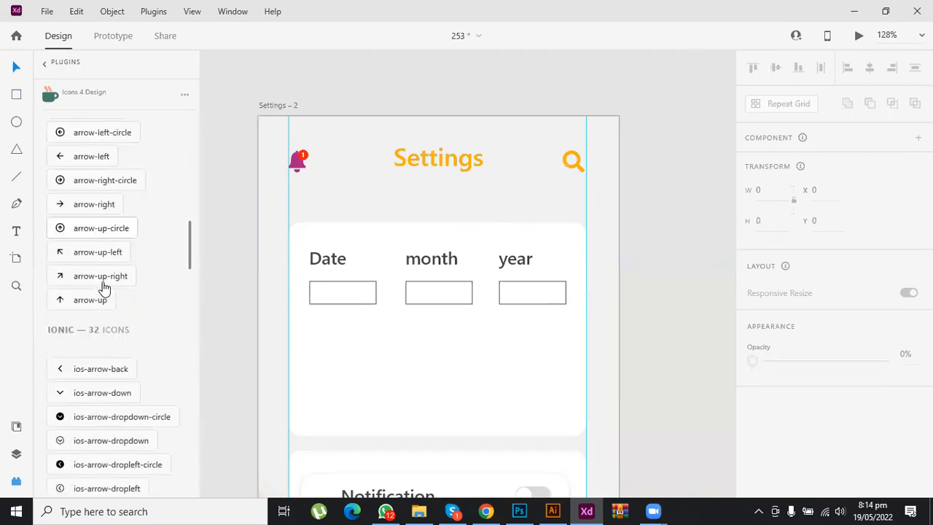
scroll(91, 264, down, 2)
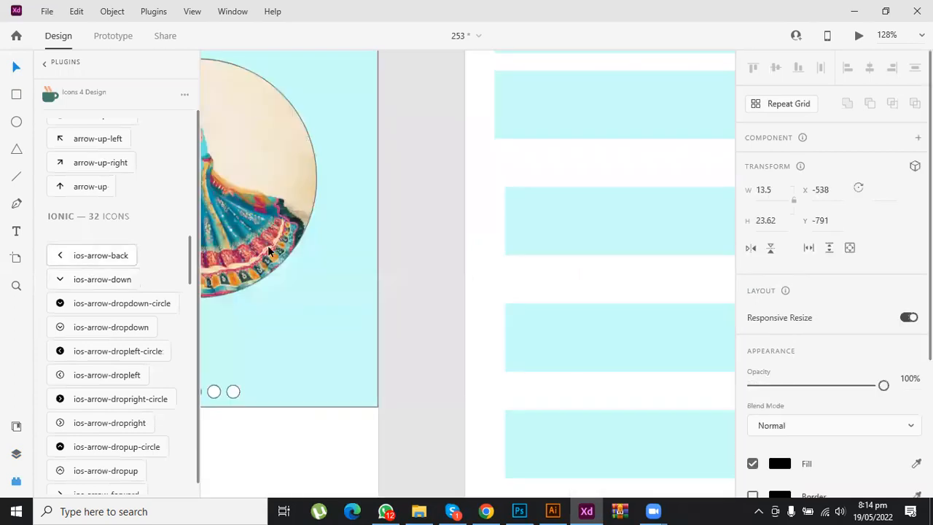
Step: Transfer the inserted arrow icon to the Settings – 2 artboard and place it inside the right part of the Date box
key(Delete)
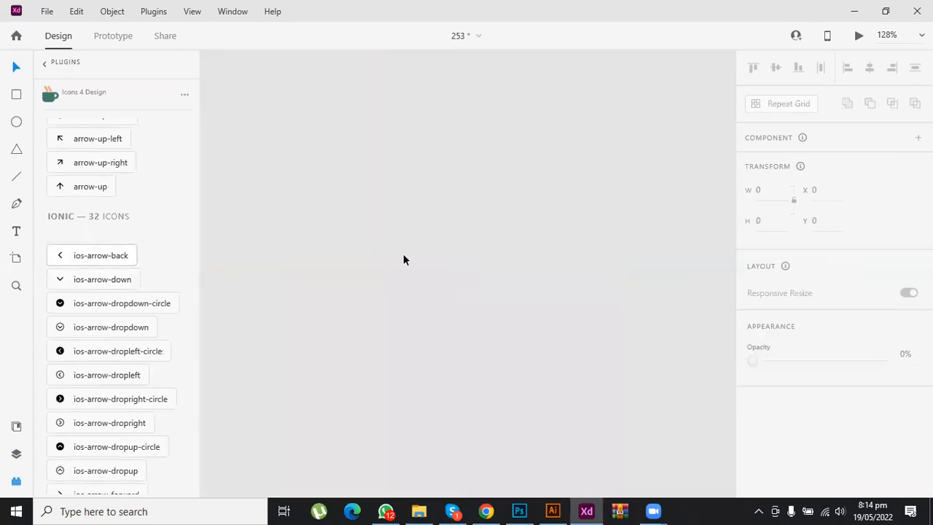
scroll(565, 296, down, 8)
scroll(484, 279, up, 4)
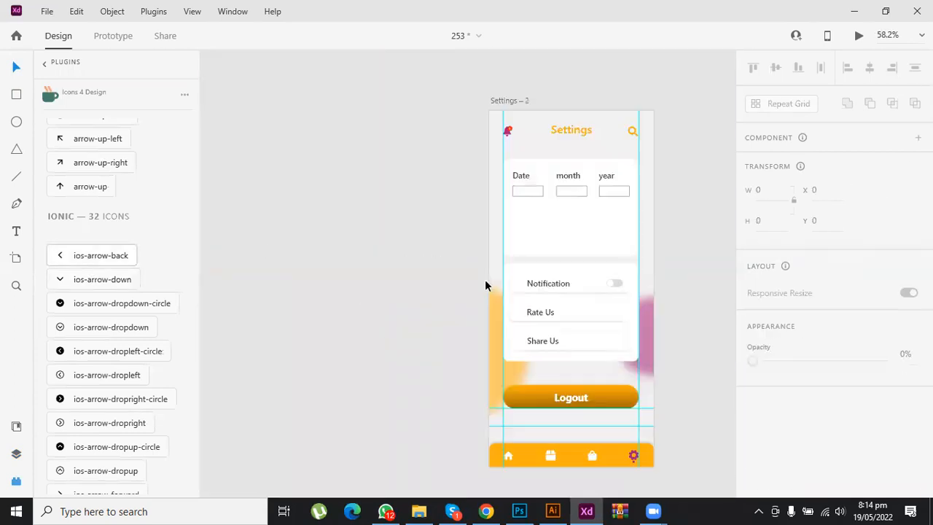
scroll(430, 230, up, 4)
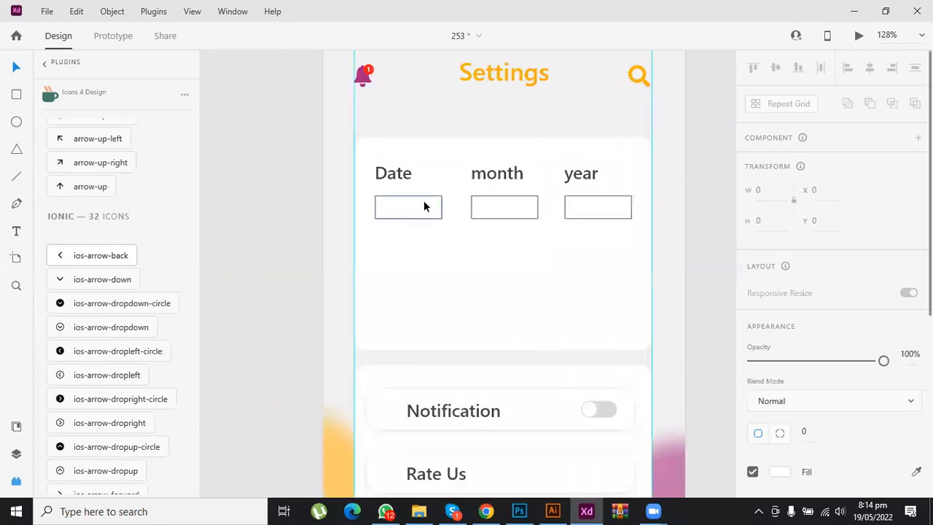
key(ctrl+z)
scroll(532, 301, up, 4)
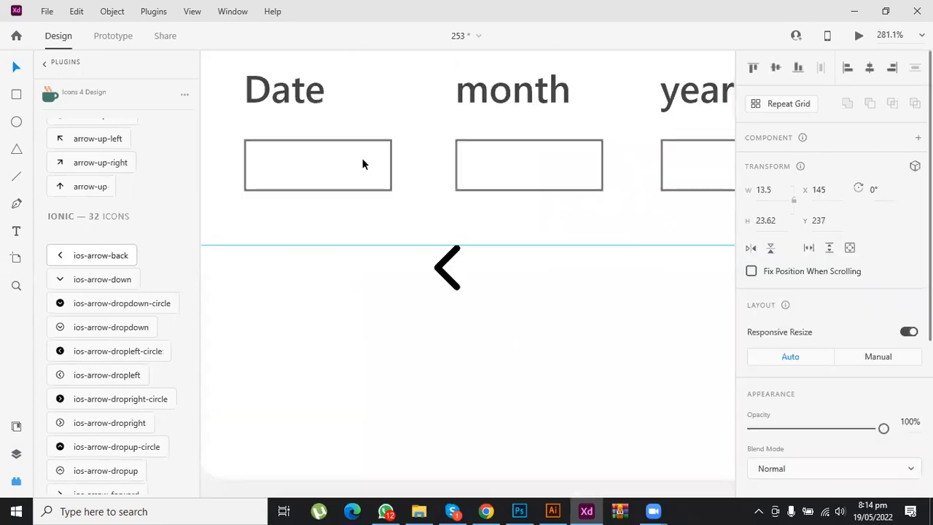
key(ctrl+z)
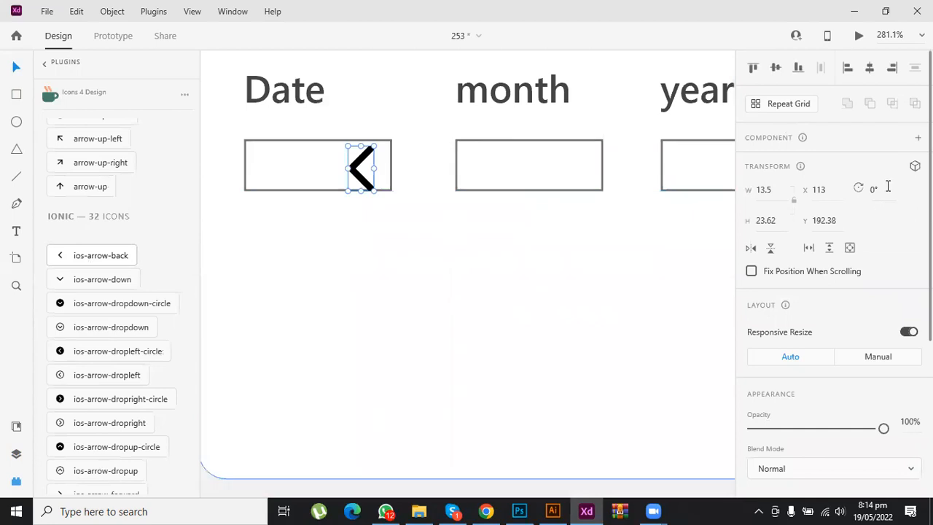
Step: Rotate the arrow icon to 90° and flip it vertically to point downward
click(854, 193)
text(90)
key(Return)
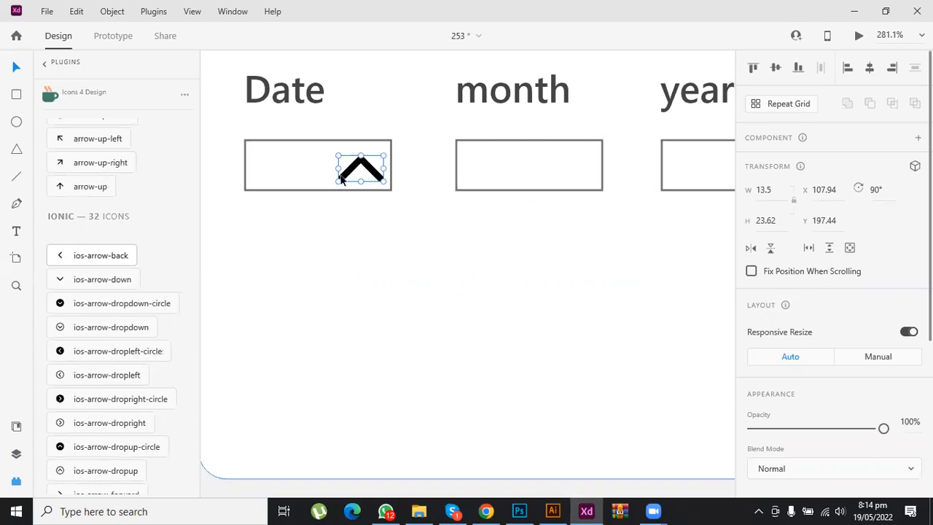
key(shift+v)
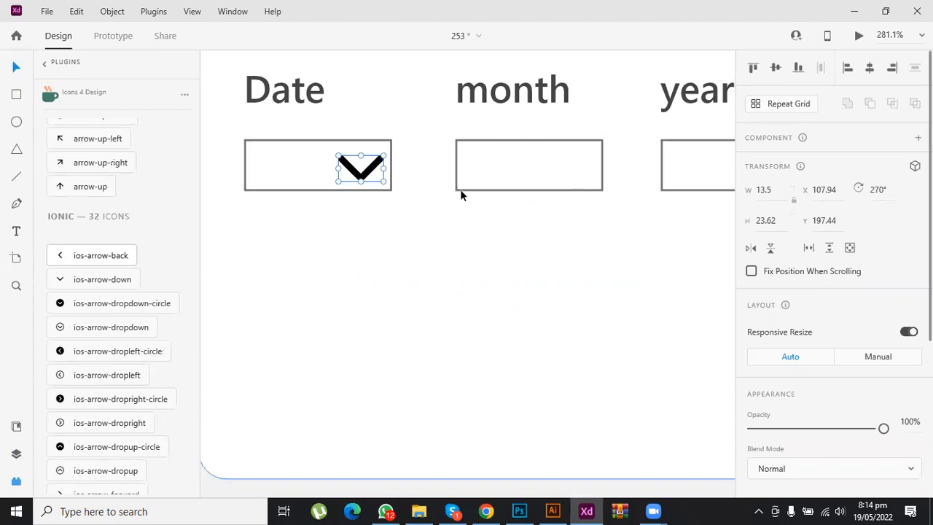
Step: Scale the arrow icon in the Date box down to 6 px wide with its proportions locked
click(779, 190)
text(8)
key(Return)
click(760, 190)
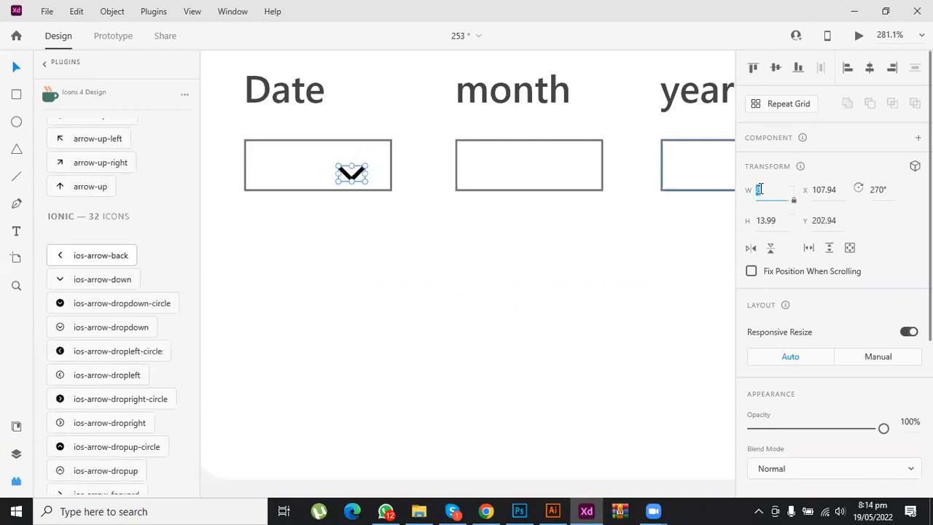
key(Down)
key(Down)
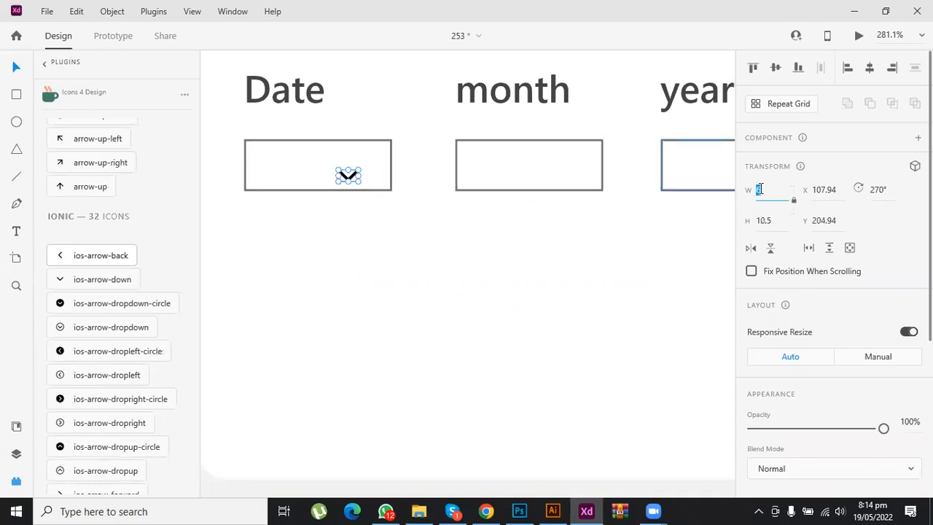
key(Return)
Step: Reposition the arrow icon near the right end of the Date box and copy it into the month and year boxes
drag(356, 174, 372, 170)
drag(528, 174, 586, 170)
scroll(344, 218, right, 3)
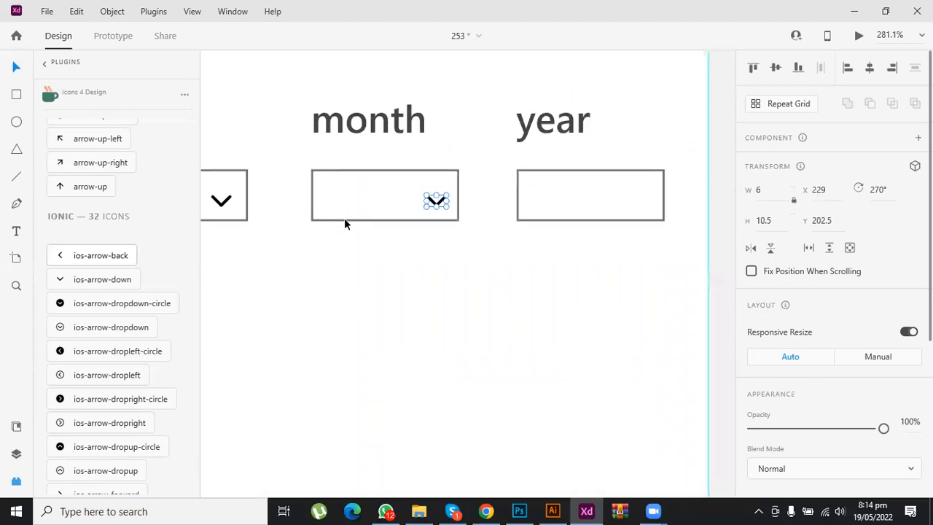
scroll(510, 217, right, 2)
drag(344, 218, 551, 217)
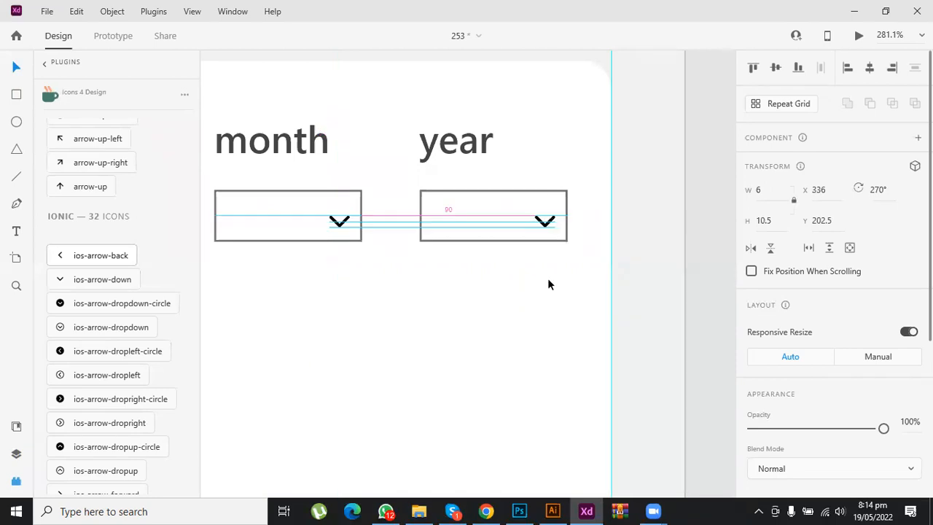
click(550, 282)
Step: Duplicate the Settings – 2 artboard as Settings – 3 and place the copy to its right with a gap between them
scroll(572, 269, down, 5)
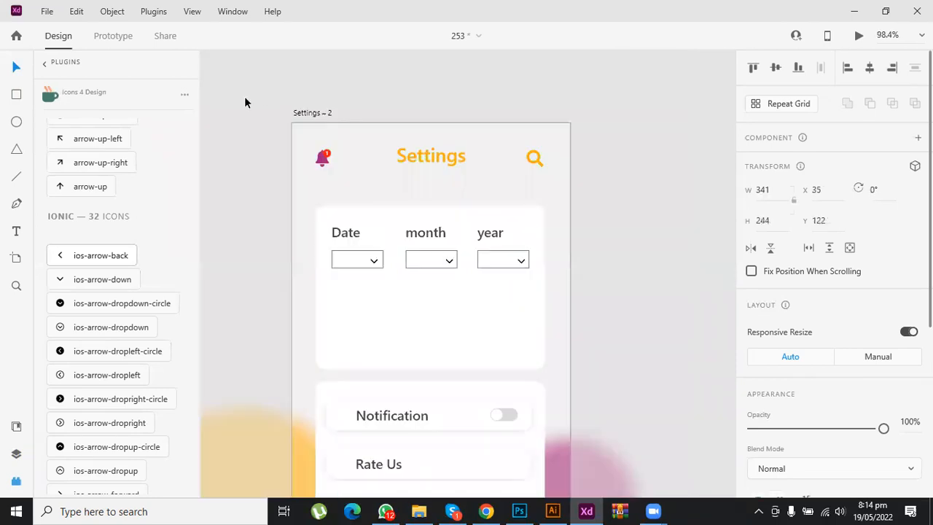
scroll(235, 94, right, 2)
click(559, 97)
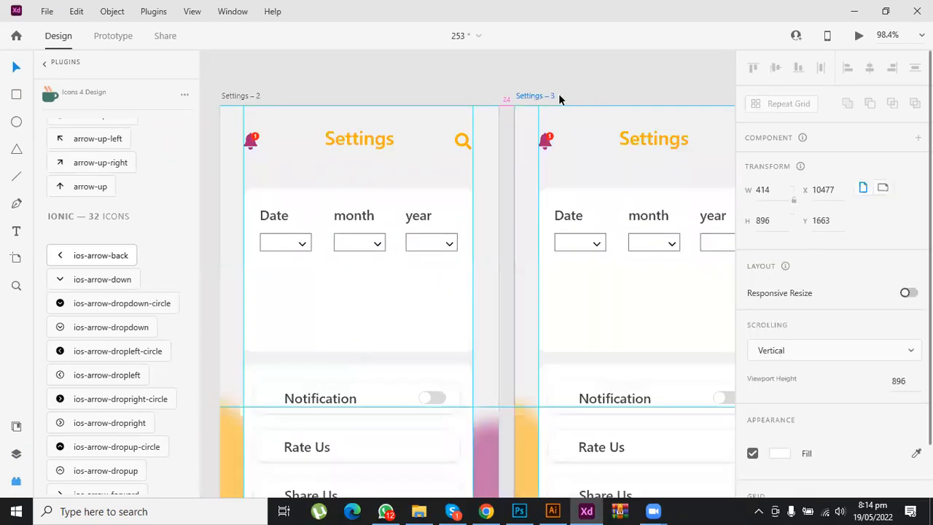
drag(552, 95, 617, 94)
scroll(407, 71, right, 2)
scroll(420, 88, right, 1)
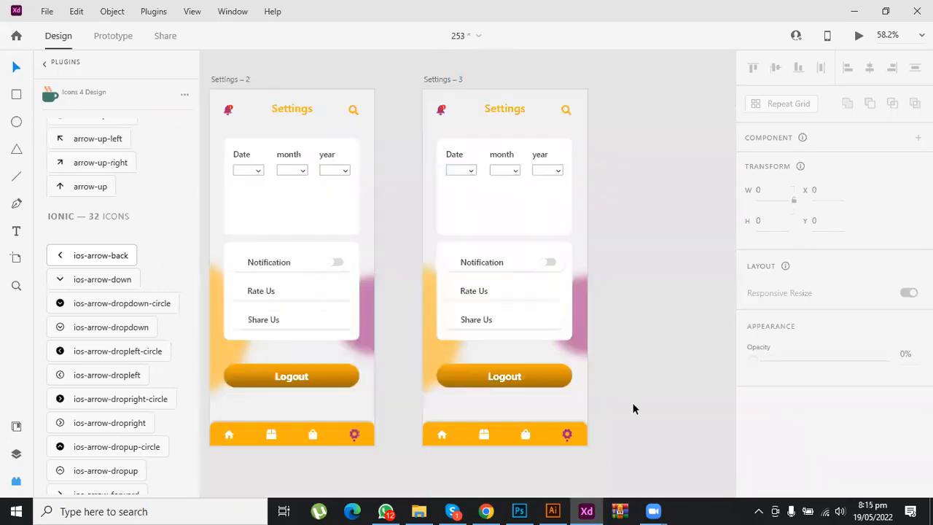
Step: Clear Settings – 3 of its header, cards, Logout button, blurred circles and bottom navigation bar, keeping only the grey background rectangle
drag(409, 89, 633, 419)
key(Delete)
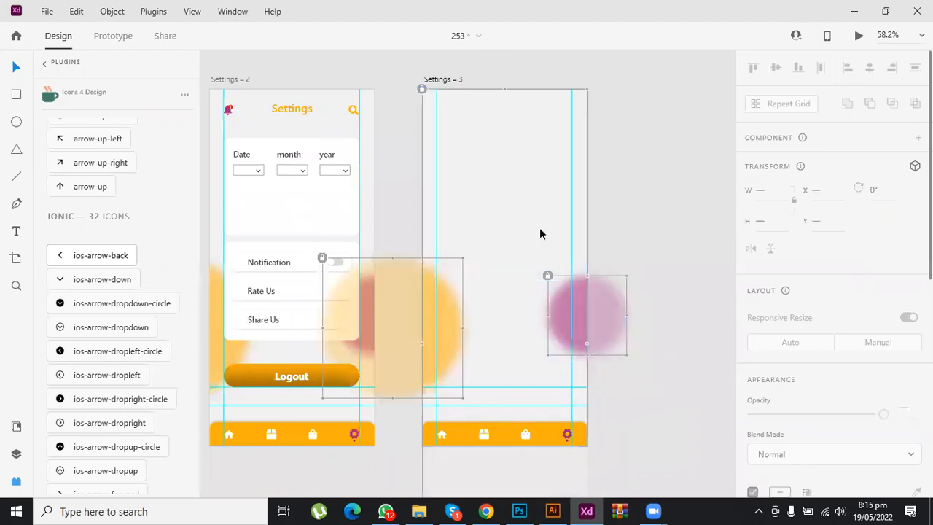
scroll(548, 217, down, 1)
click(548, 218)
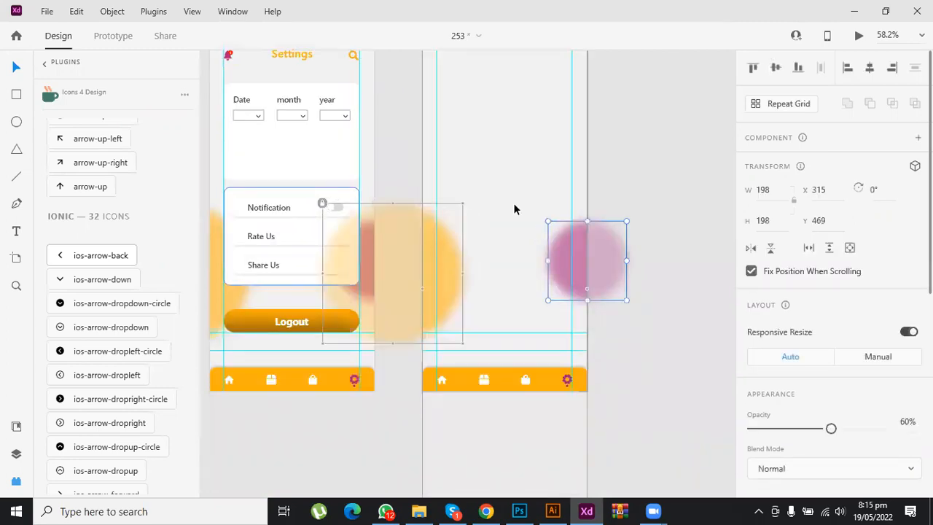
key(ctrl+a)
key(Delete)
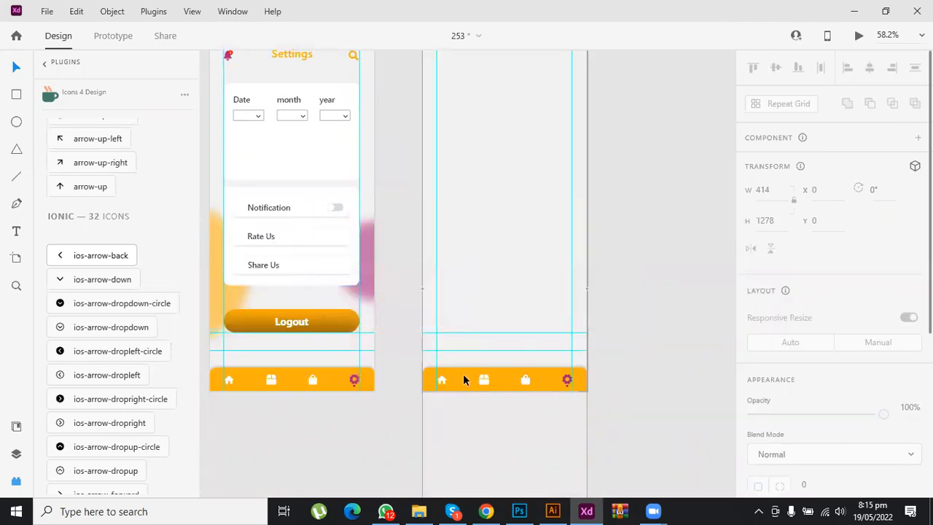
click(483, 324)
scroll(448, 195, up, 3)
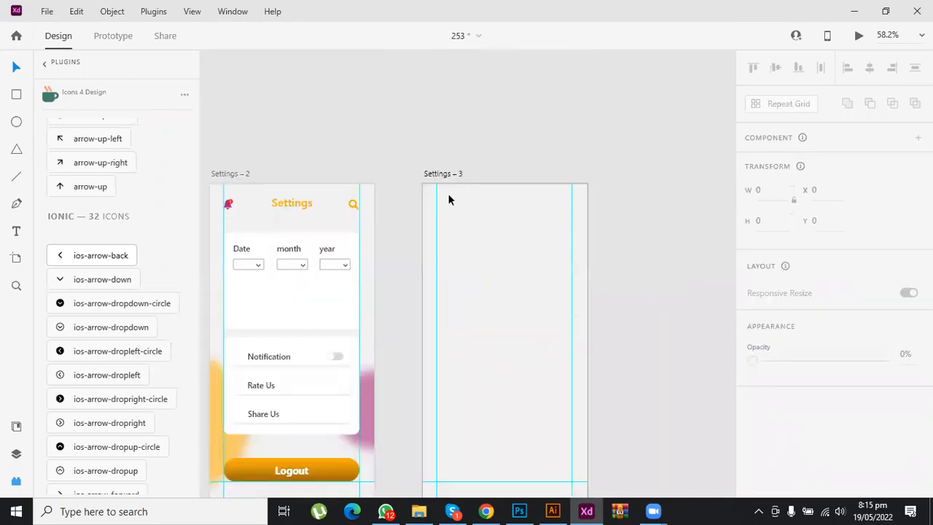
Step: Unlock the grey background rectangle on Settings – 3 and narrow it from its left side to 129 px wide
click(430, 188)
click(419, 190)
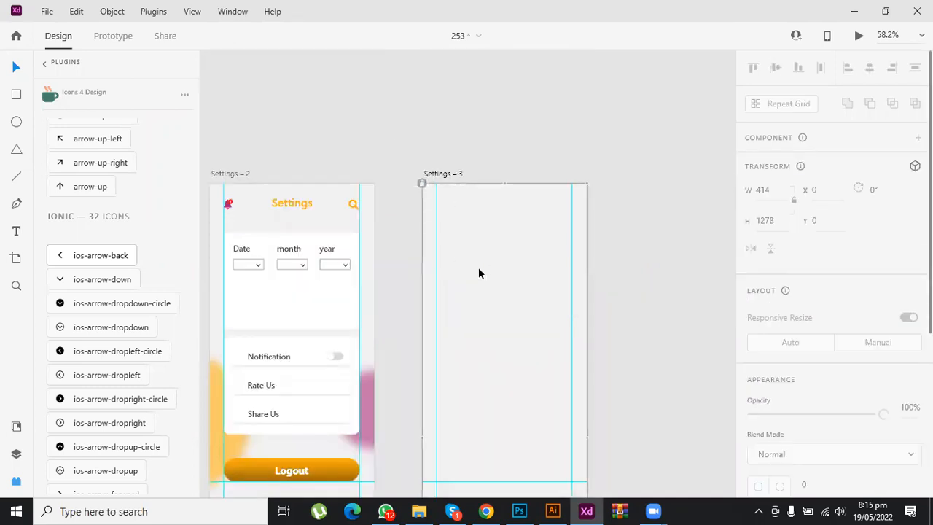
scroll(481, 266, down, 3)
drag(421, 300, 536, 302)
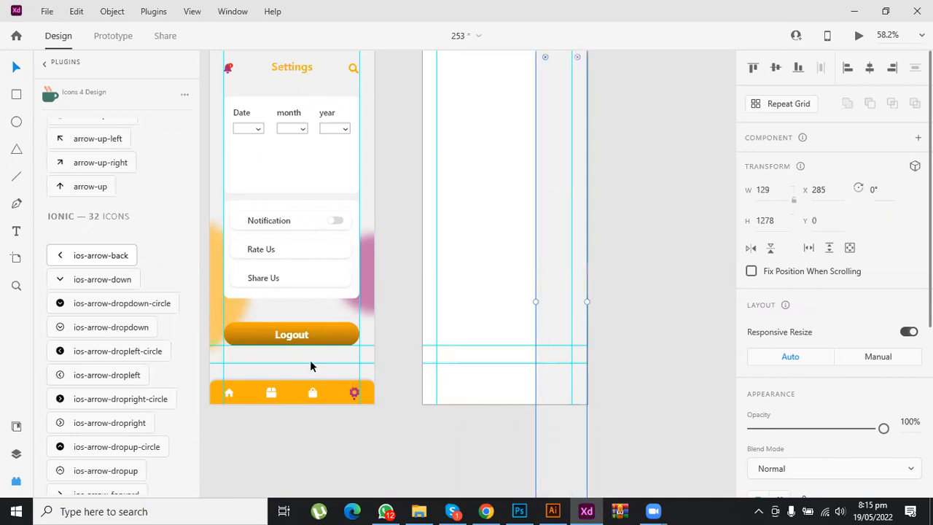
Step: Narrow the grey rectangle to 77 px by matching it to the year box on Settings – 2, and return it to X 337 on Settings – 3
drag(327, 370, 330, 269)
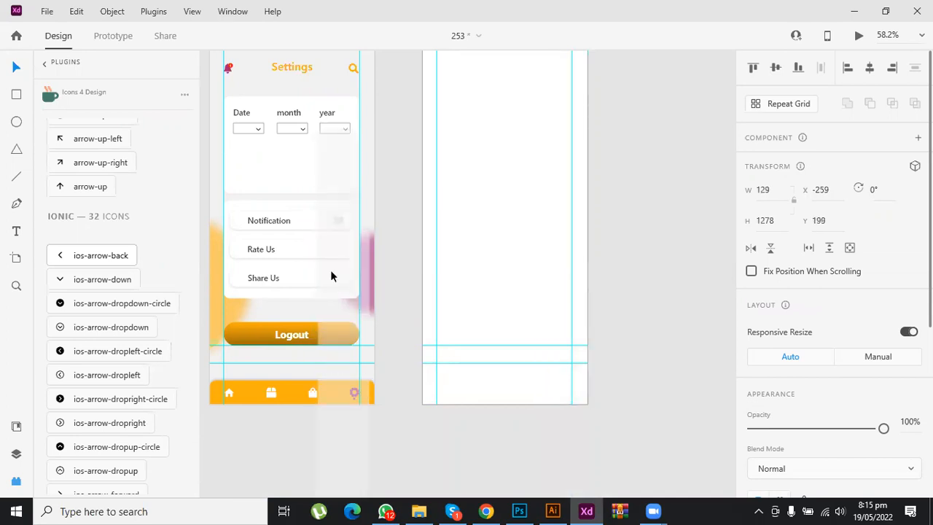
scroll(323, 173, up, 3)
scroll(416, 285, up, 2)
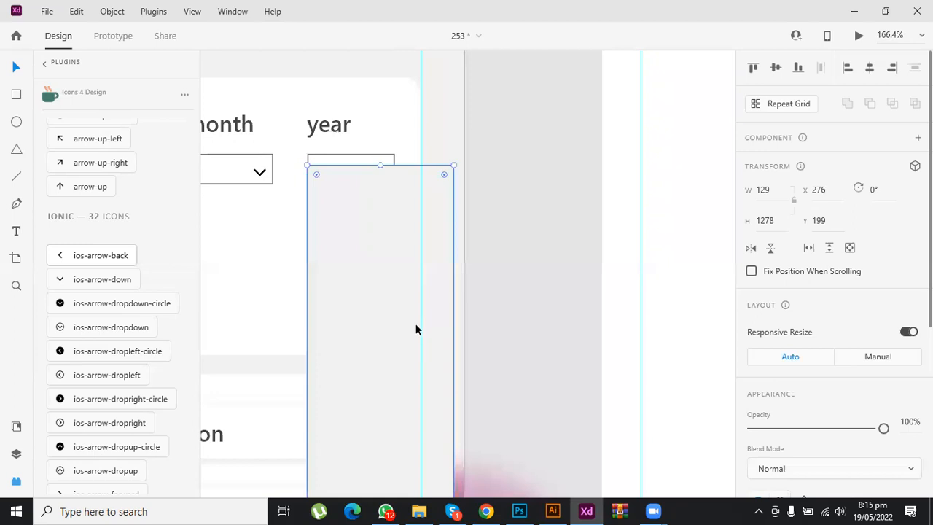
scroll(453, 343, down, 3)
scroll(439, 352, down, 2)
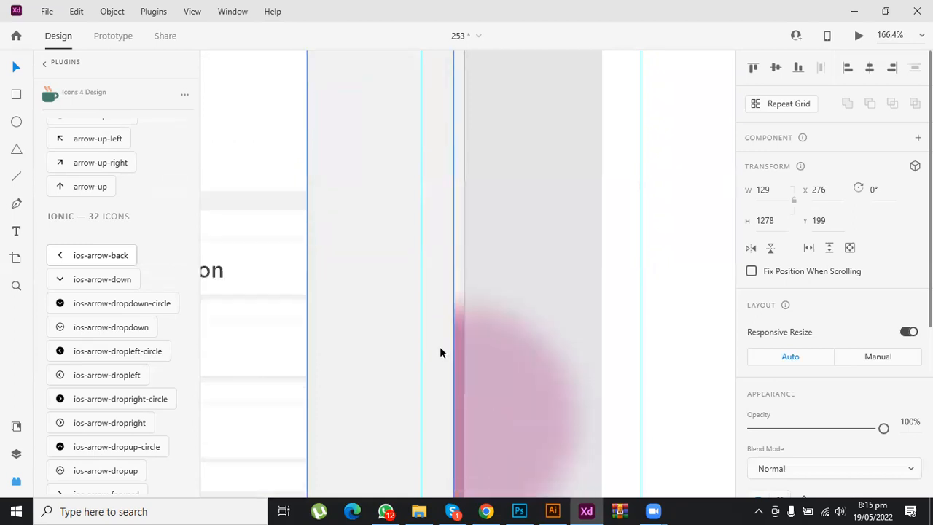
key(ctrl+0)
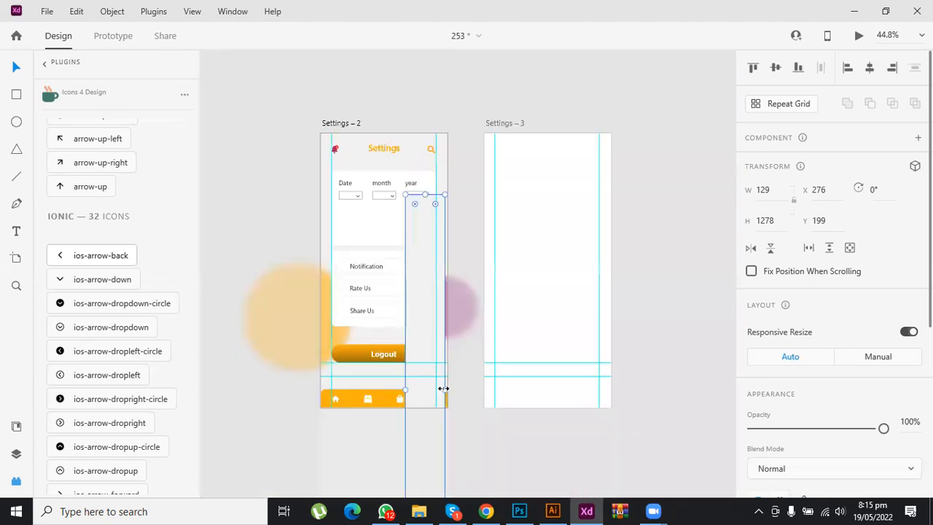
drag(442, 388, 431, 388)
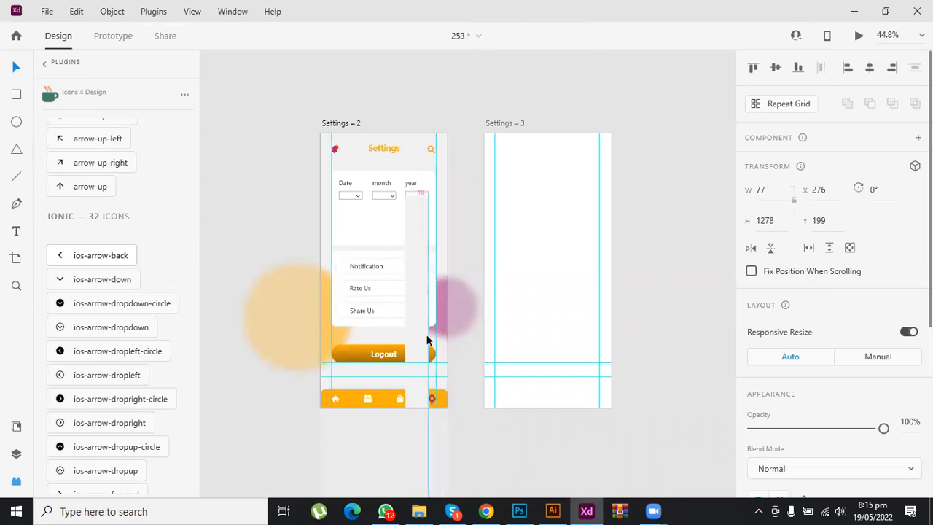
drag(409, 299, 590, 237)
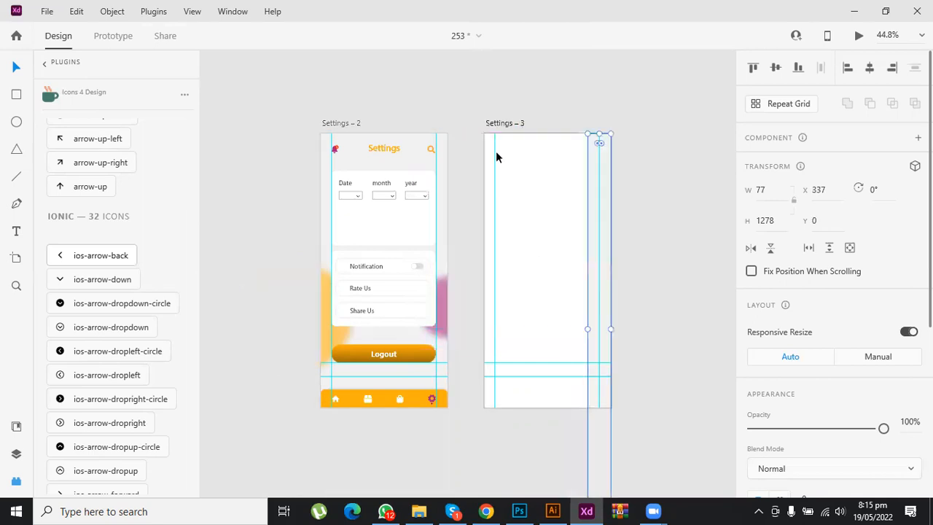
Step: Narrow the Settings – 3 artboard to 77 px wide, with the grey rectangle shifted to its left edge
click(486, 269)
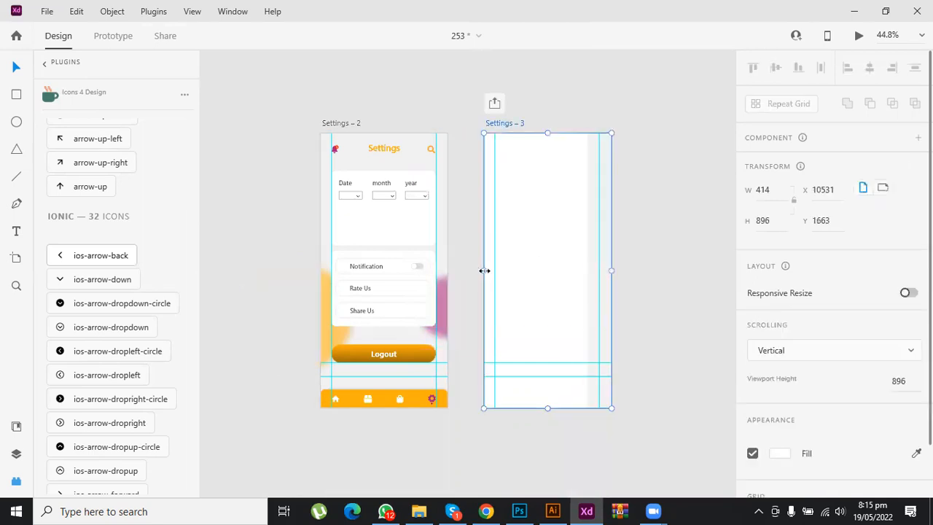
drag(483, 270, 523, 269)
key(ctrl+z)
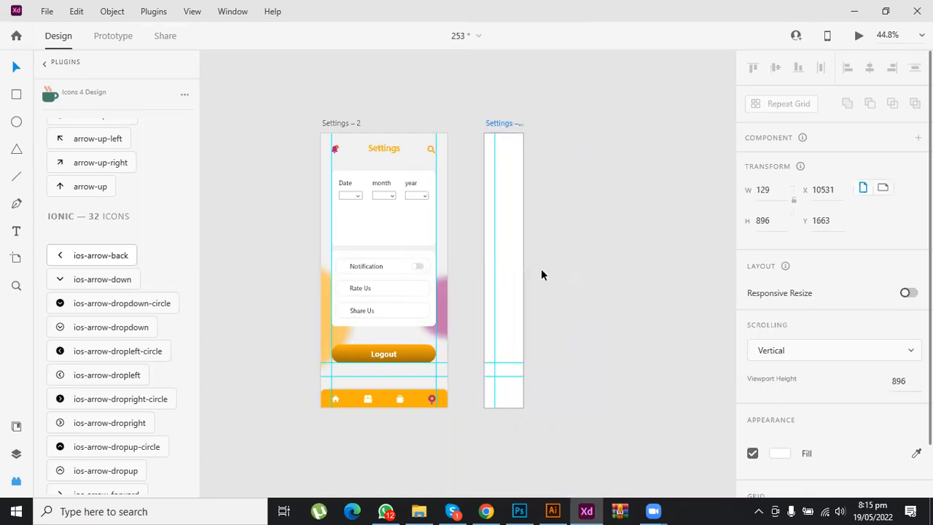
click(502, 267)
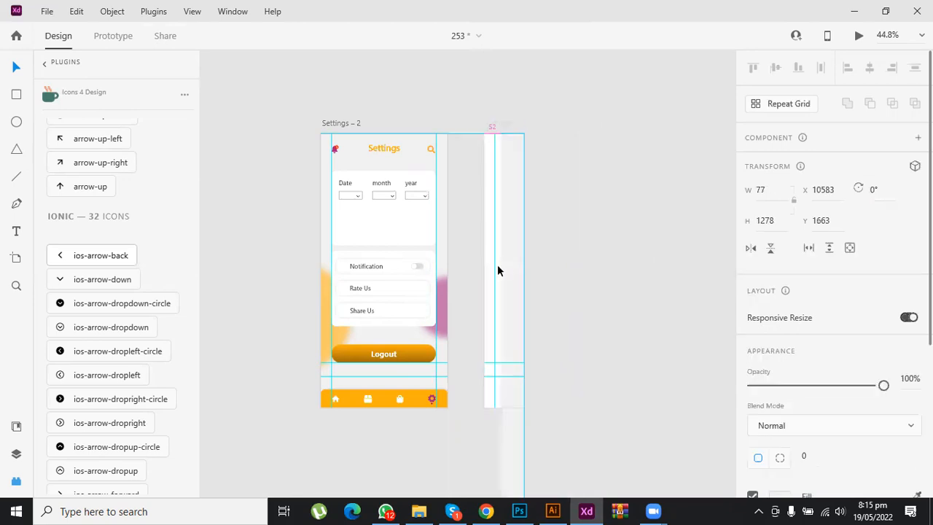
key(Delete)
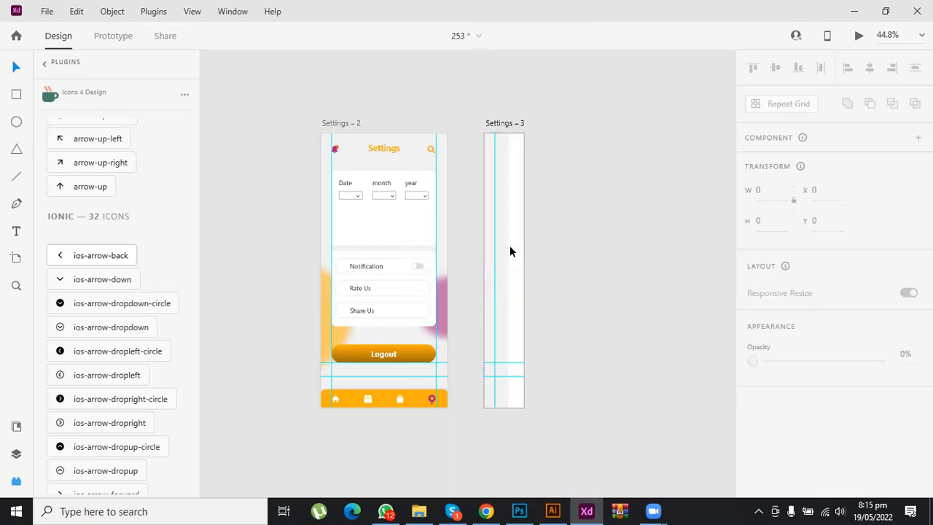
click(523, 270)
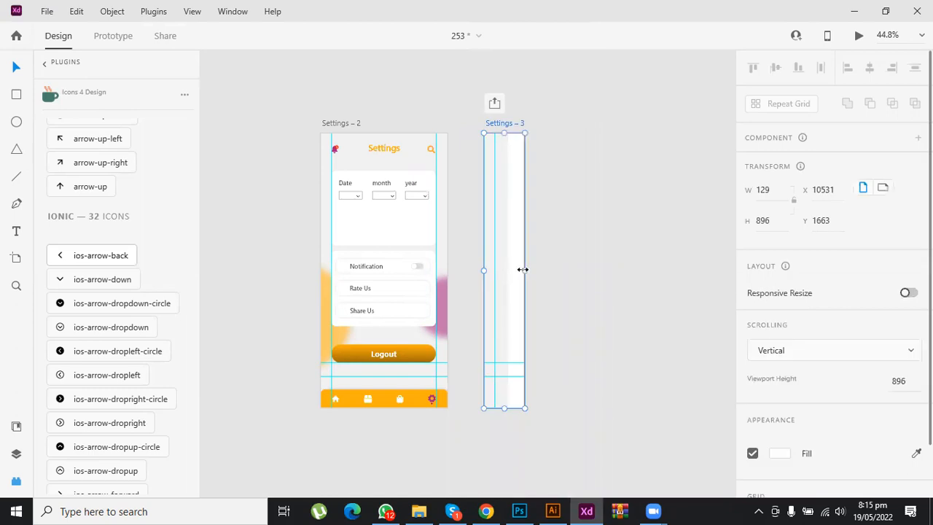
drag(509, 269, 506, 269)
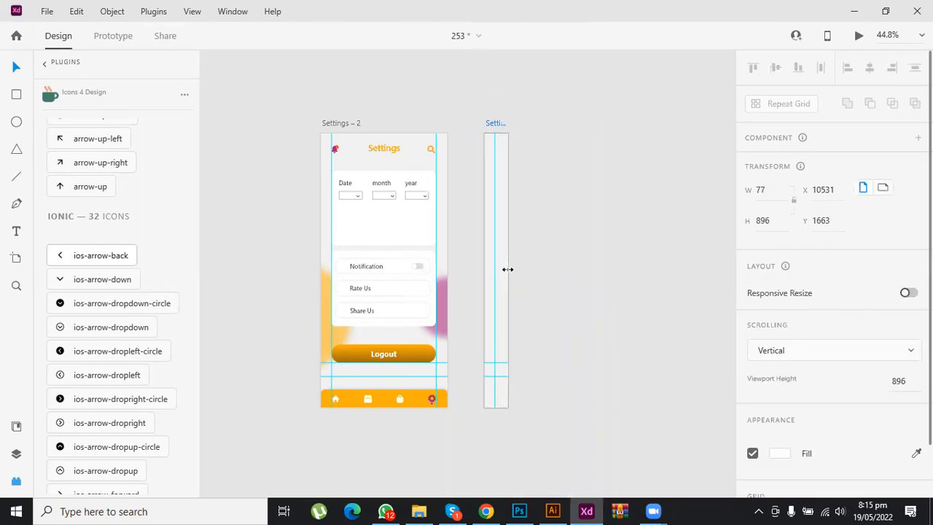
Step: Lock the grey background rectangle on the narrowed Settings – 3 artboard
scroll(502, 234, up, 1)
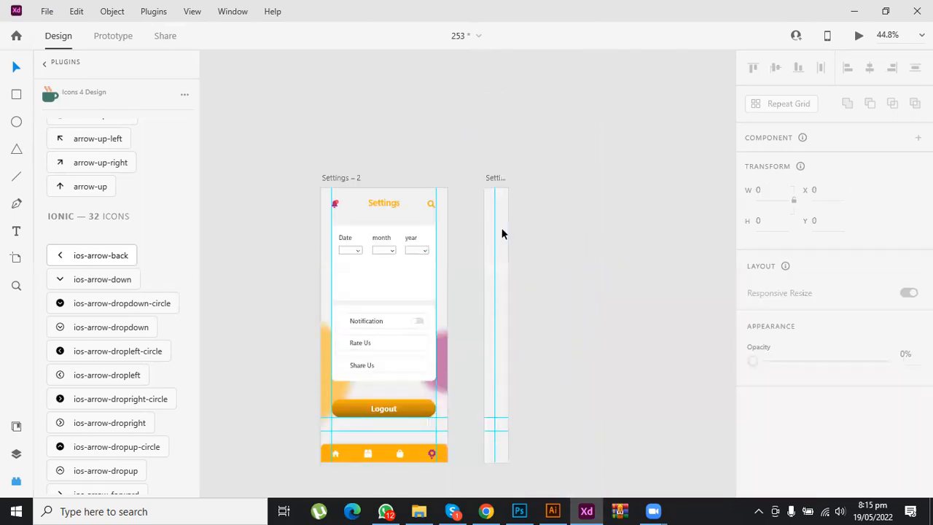
click(502, 233)
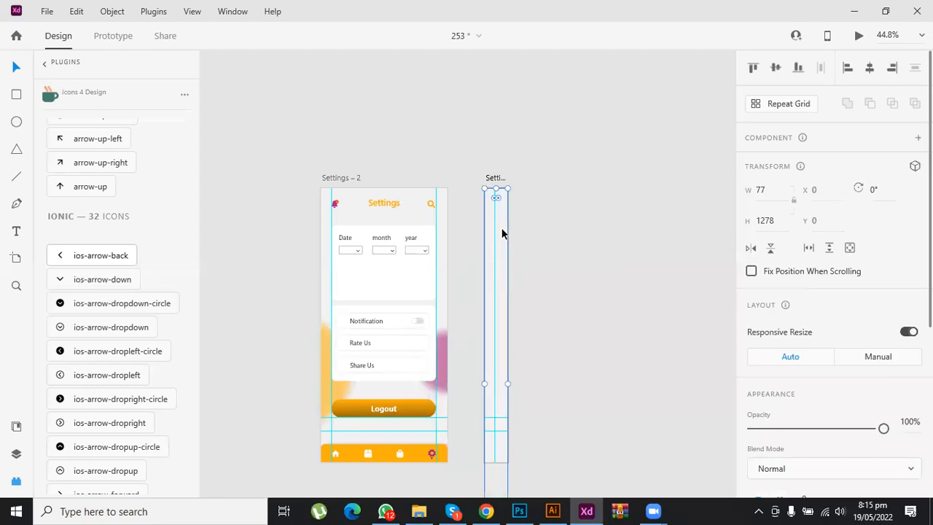
key(Delete)
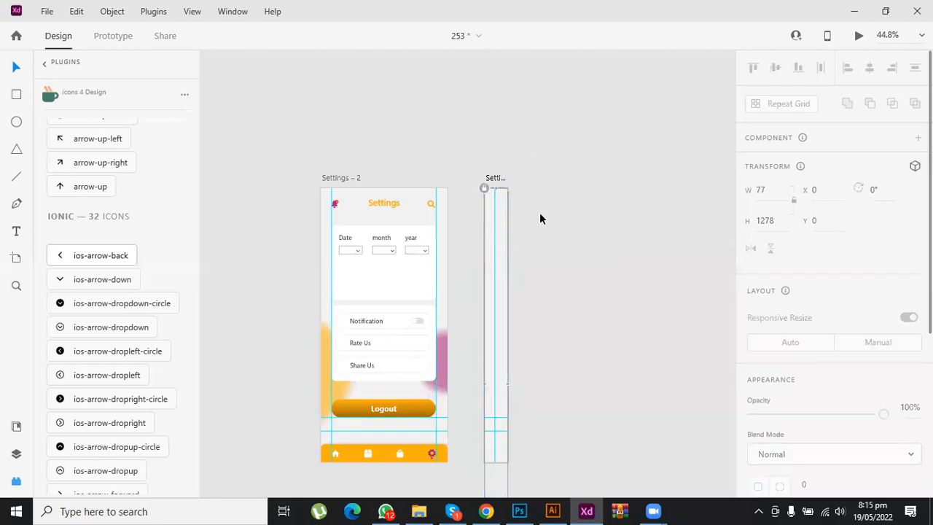
Step: Add the text "01" near the top of the Settings – 3 artboard
scroll(490, 241, up, 1)
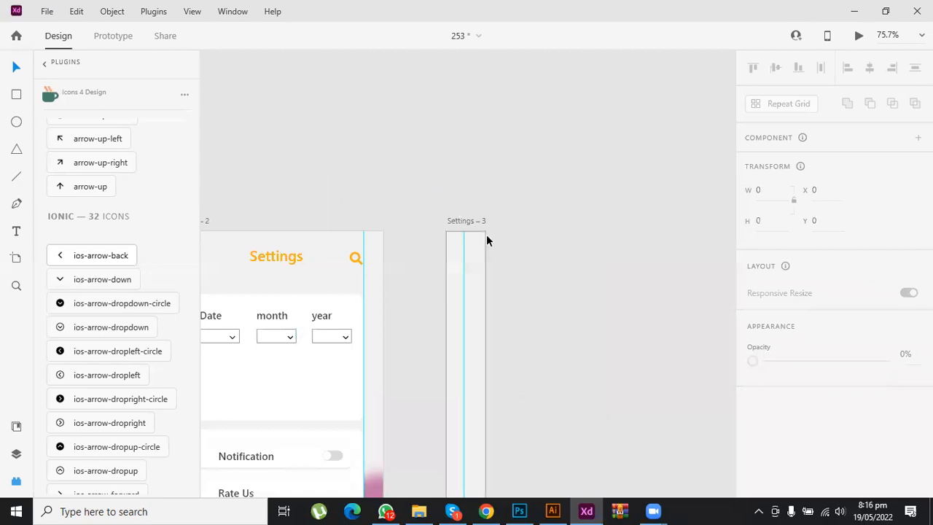
scroll(453, 252, up, 2)
drag(450, 255, 444, 257)
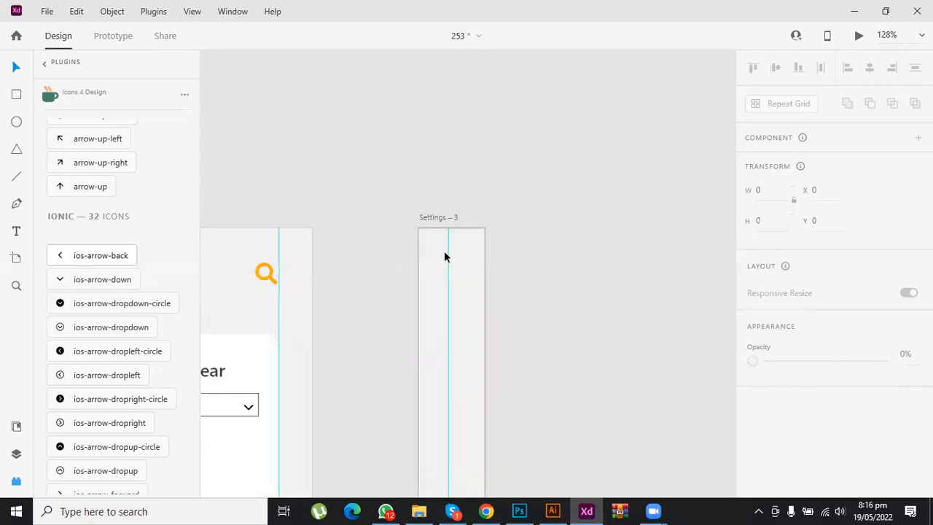
click(441, 248)
key(t)
click(441, 246)
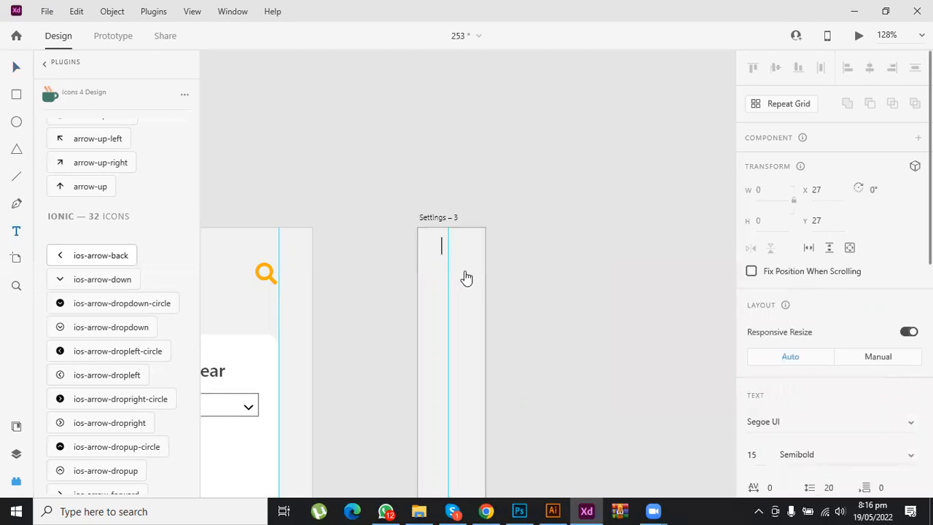
text(01)
key(Escape)
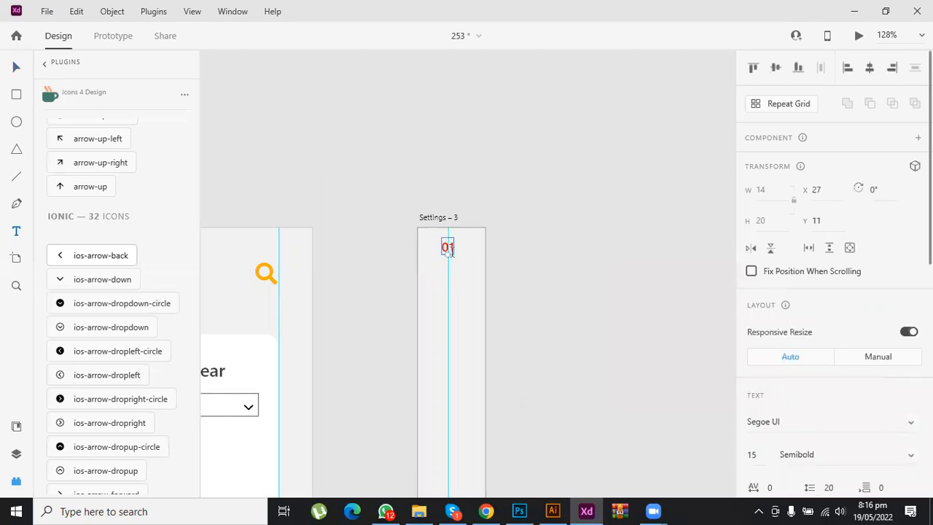
Step: Set the fill color of the "01" text to dark gray #2B2B2B
scroll(765, 211, down, 4)
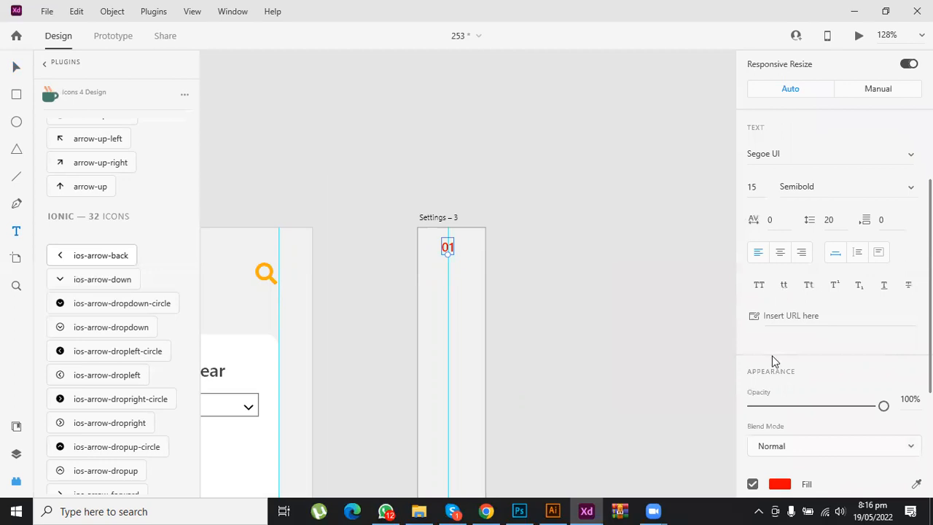
scroll(779, 294, down, 3)
click(779, 266)
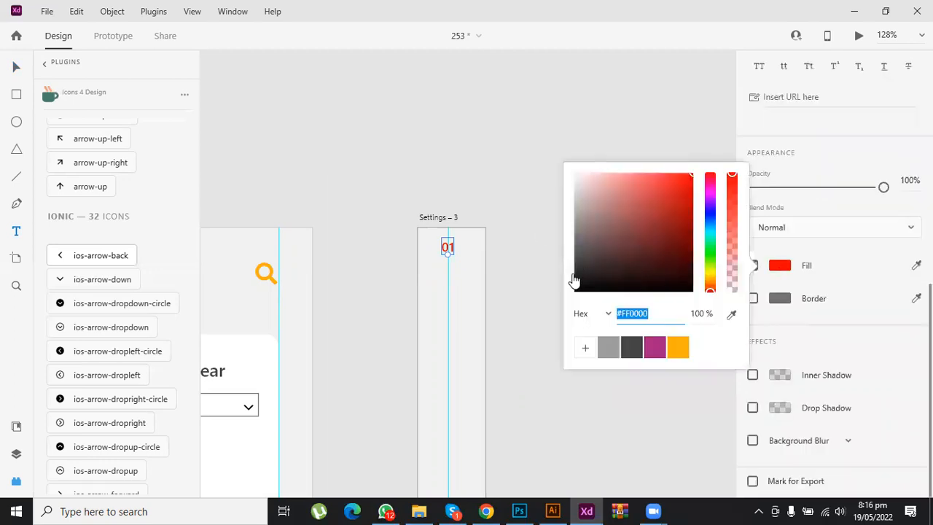
click(575, 272)
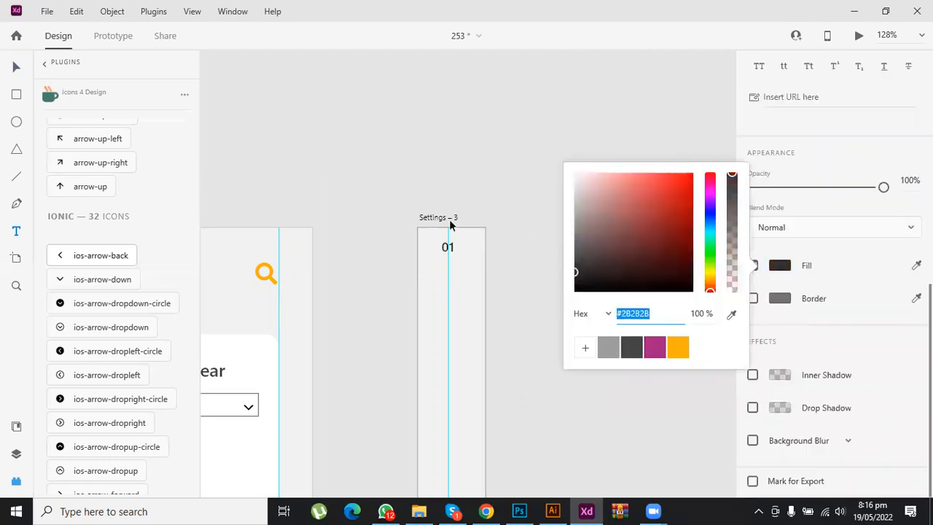
Step: Set the "01" text to Segoe UI Regular at font size 13
key(Escape)
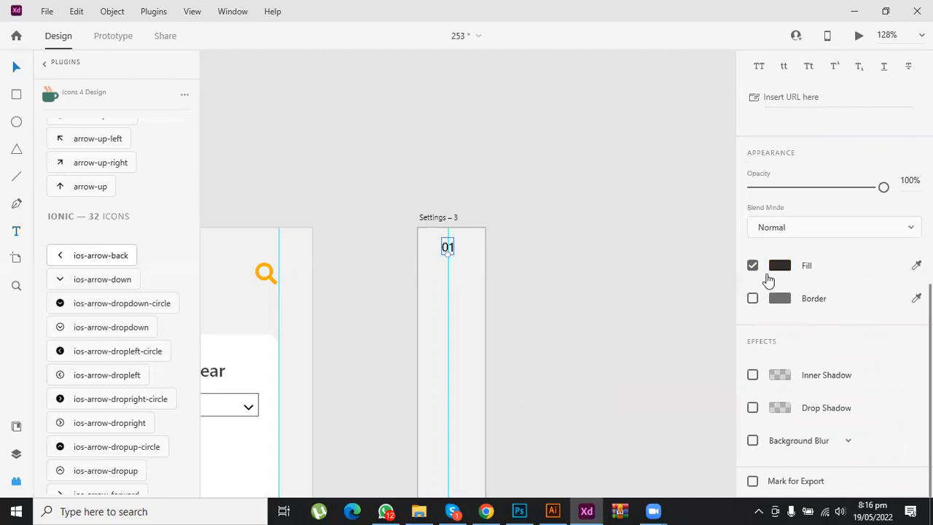
scroll(848, 210, up, 3)
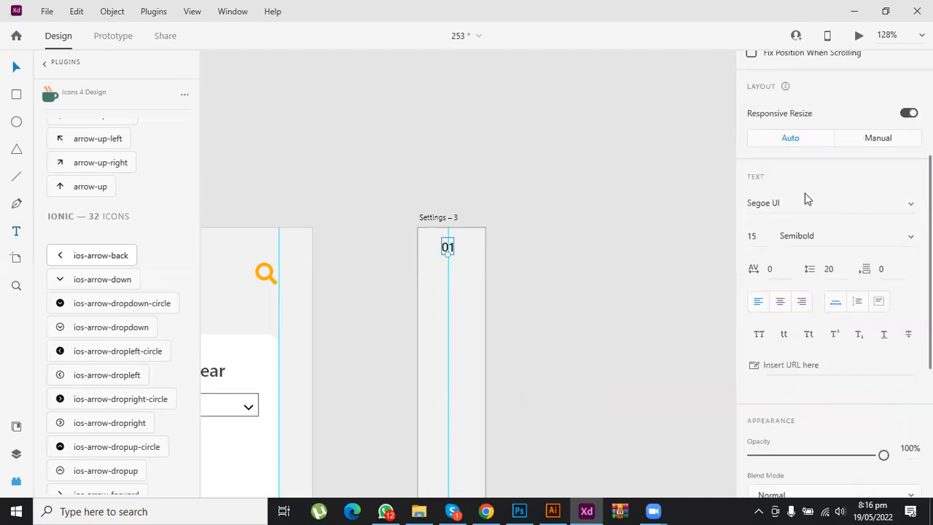
click(824, 236)
click(822, 182)
key(BackSpace)
text(3)
key(Return)
Step: Repeat the "01" text down the Settings – 3 artboard with a repeat grid about 517 px tall, and ungroup the grid
double_click(447, 248)
scroll(451, 251, up, 3)
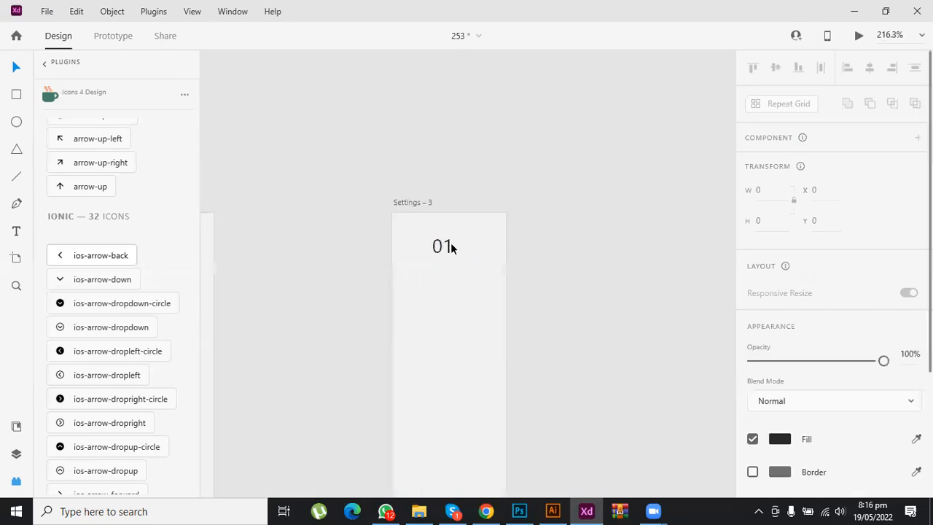
click(450, 242)
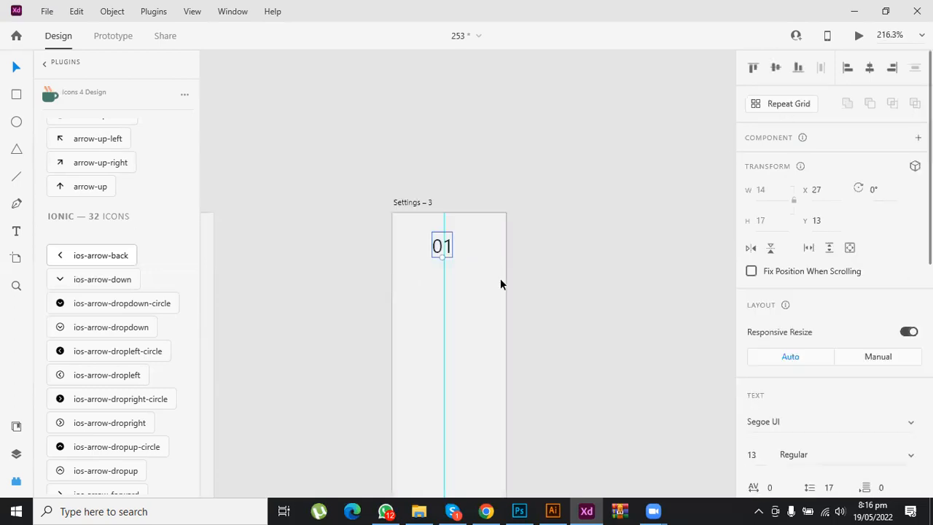
scroll(446, 193, down, 2)
key(ctrl+r)
drag(447, 189, 462, 414)
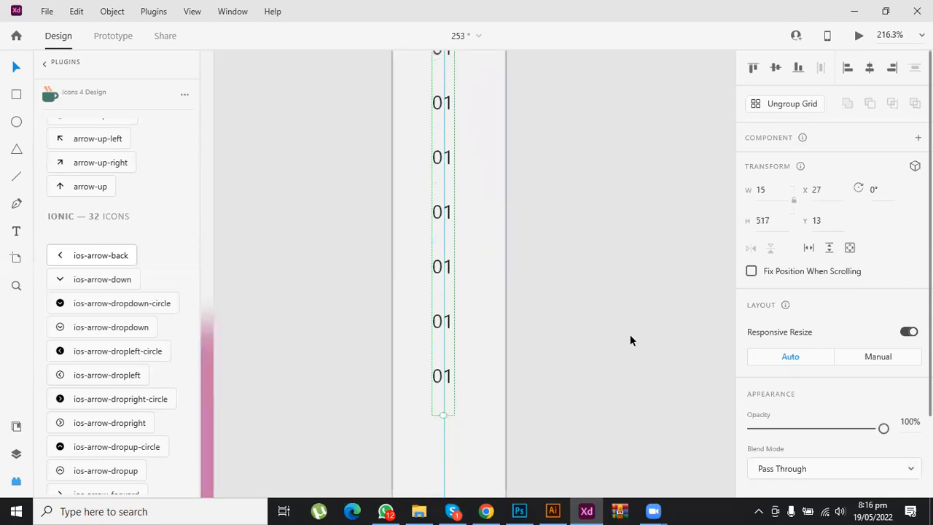
click(447, 324)
click(444, 324)
Step: Change the second number from the top of the Settings – 3 artboard to "02"
scroll(444, 325, up, 2)
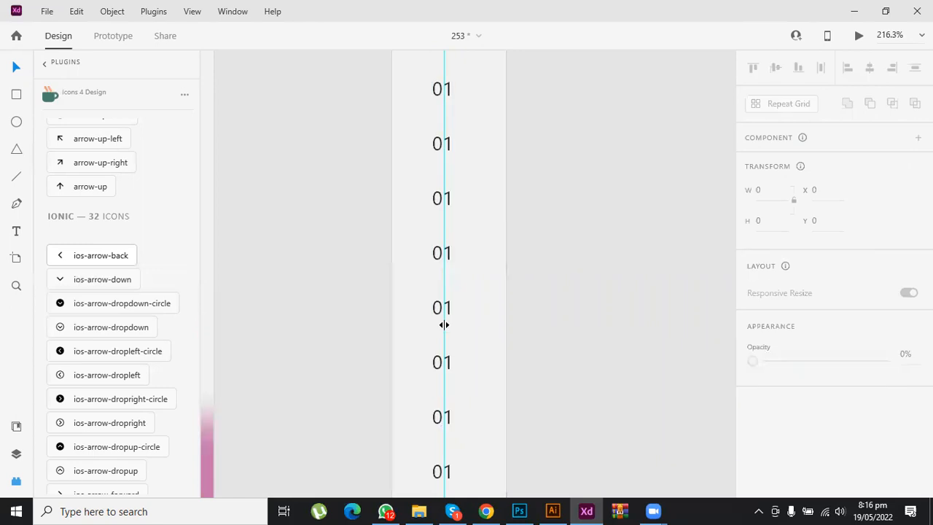
scroll(444, 325, up, 2)
scroll(512, 191, up, 1)
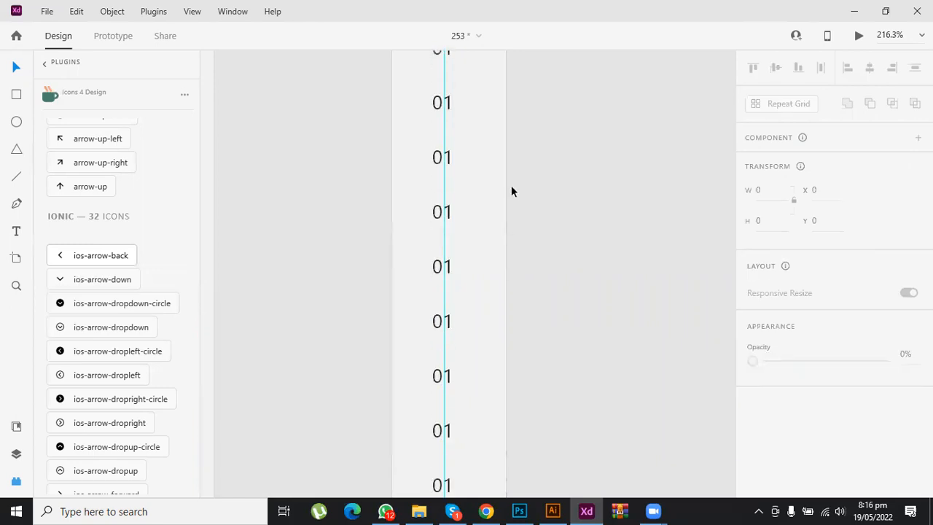
scroll(512, 192, up, 4)
click(444, 308)
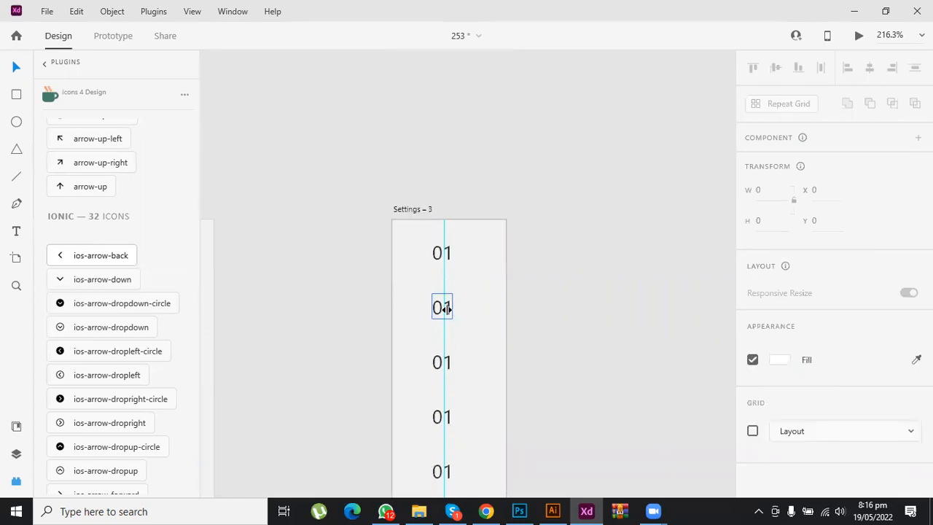
click(452, 312)
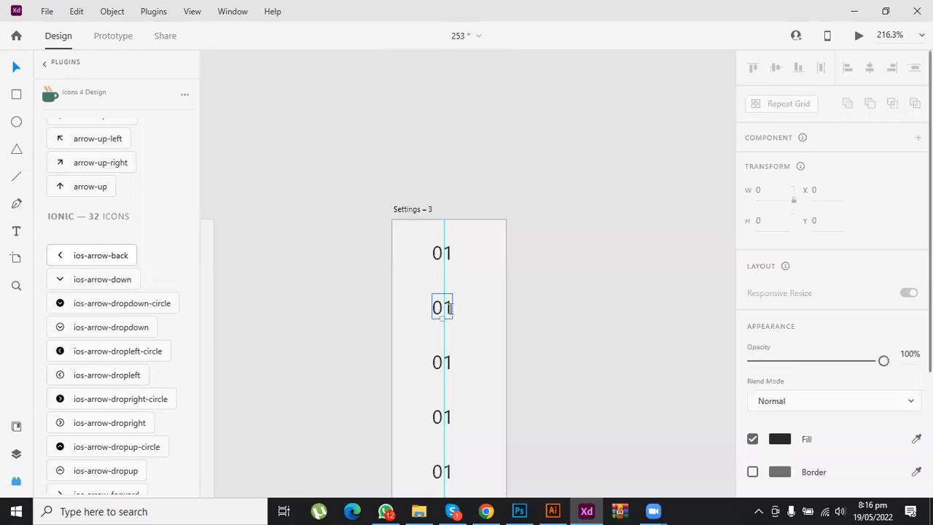
double_click(451, 312)
text(02t)
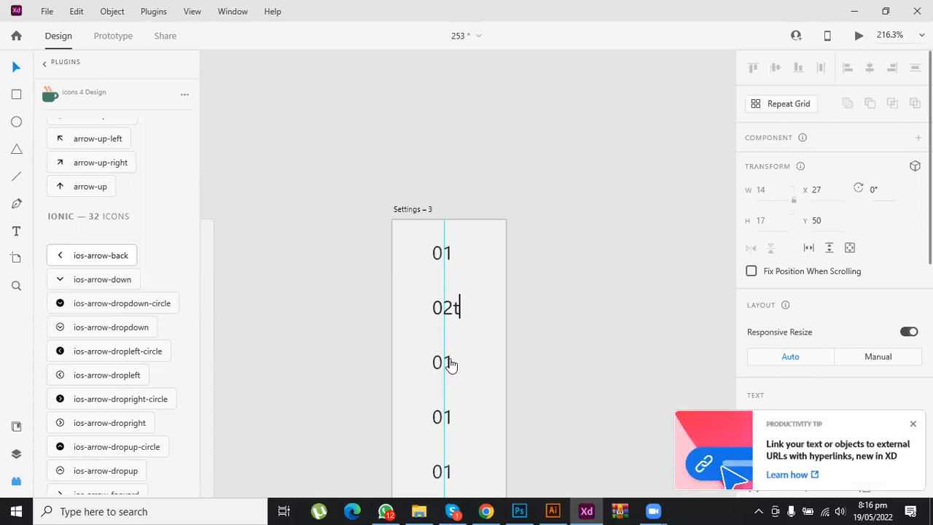
key(BackSpace)
key(BackSpace)
key(ctrl+z)
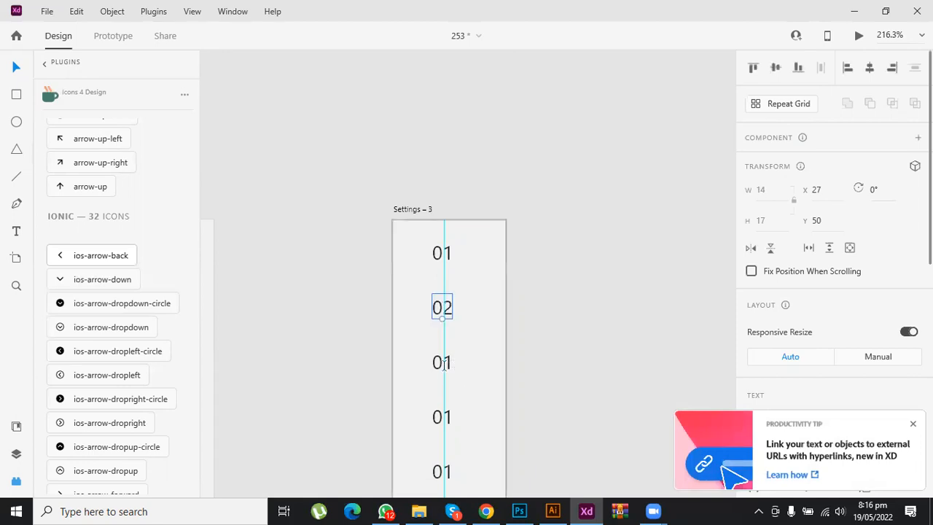
Step: Change the third number on the Settings – 3 artboard to "03"
click(452, 367)
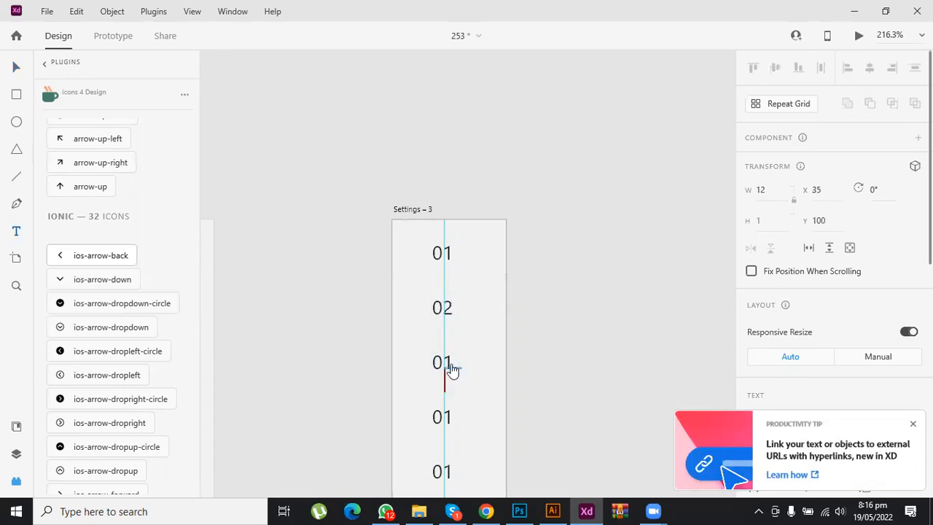
key(ctrl+z)
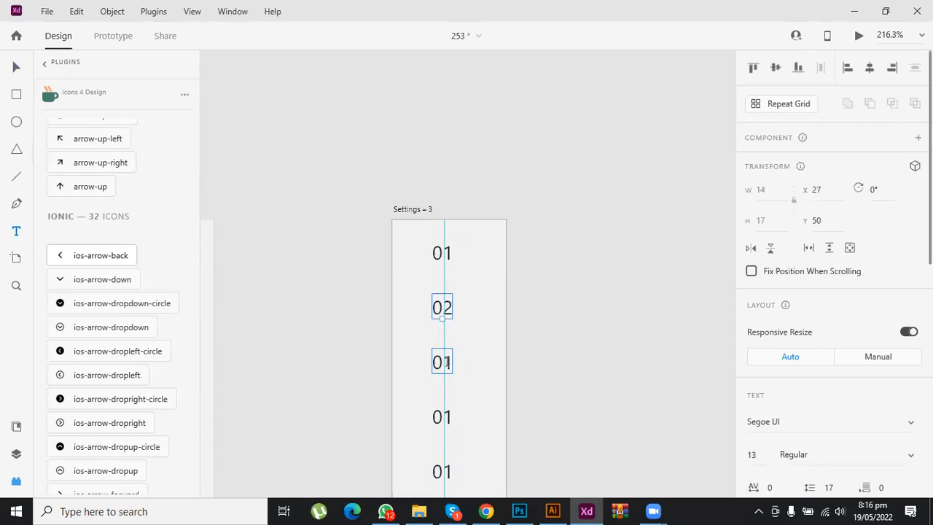
double_click(457, 363)
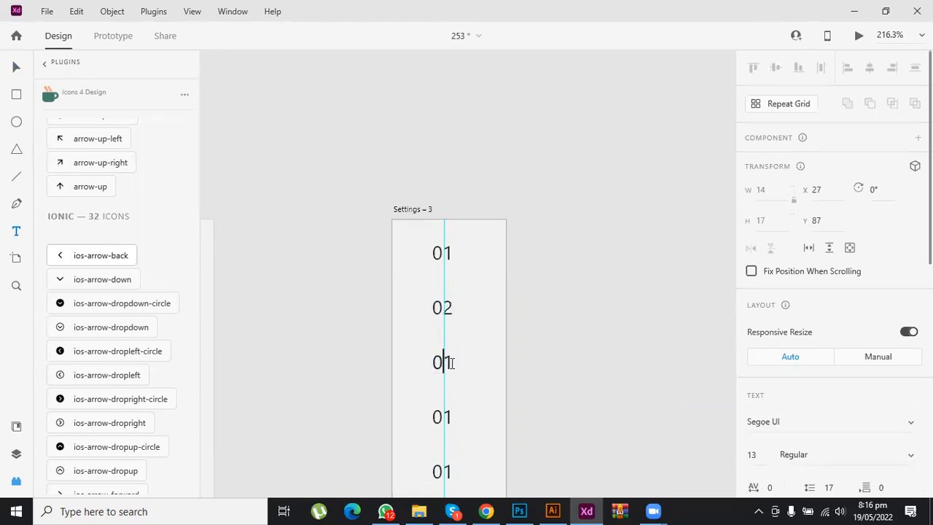
double_click(456, 363)
text(03)
Step: Shorten the Settings – 3 artboard to about 524 px high so it ends just below the last number
scroll(478, 354, down, 1)
scroll(479, 354, down, 5)
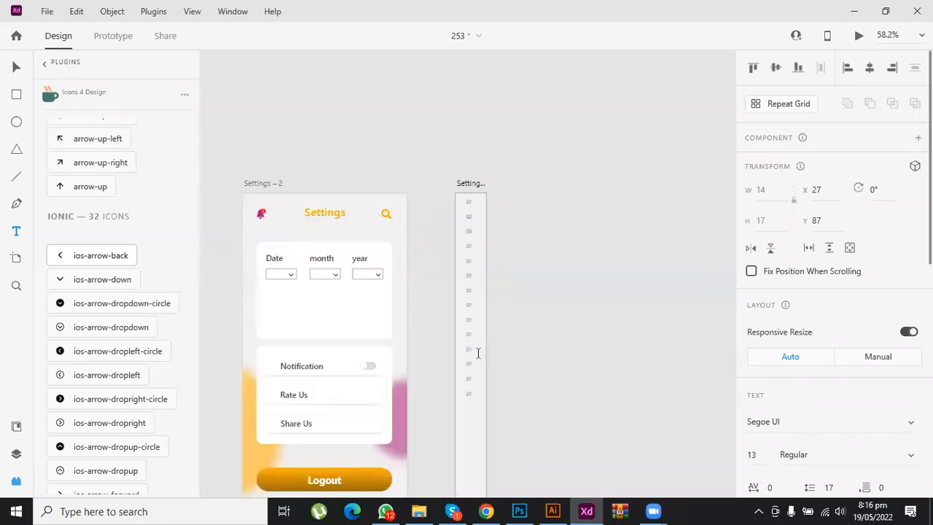
scroll(478, 353, down, 3)
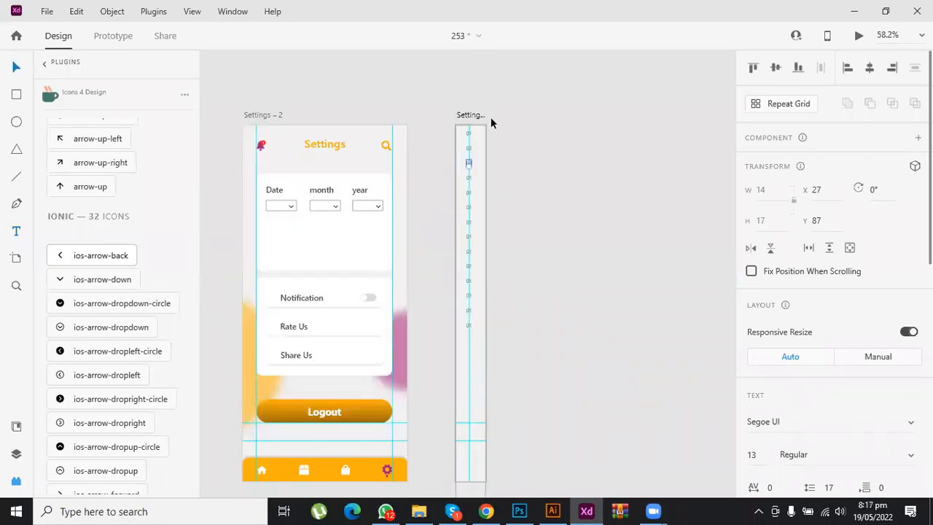
scroll(460, 132, down, 3)
scroll(474, 292, up, 3)
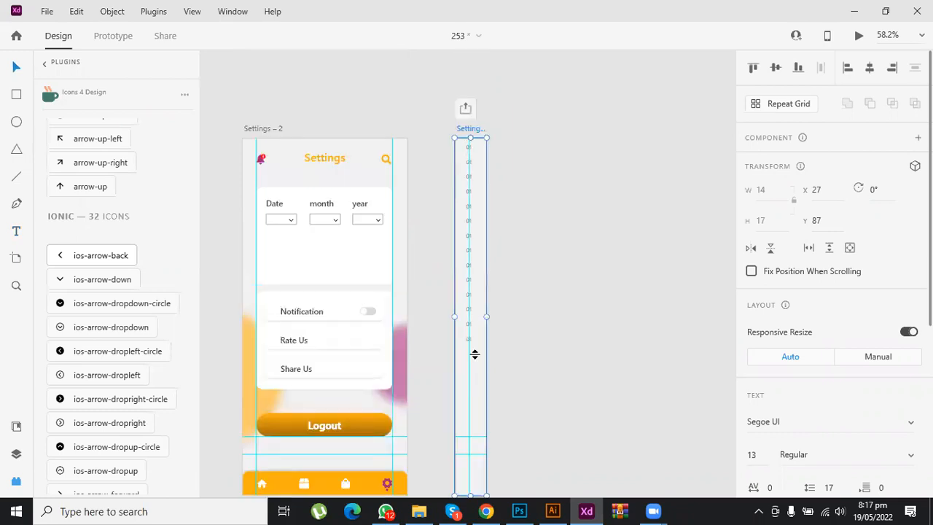
scroll(467, 342, down, 5)
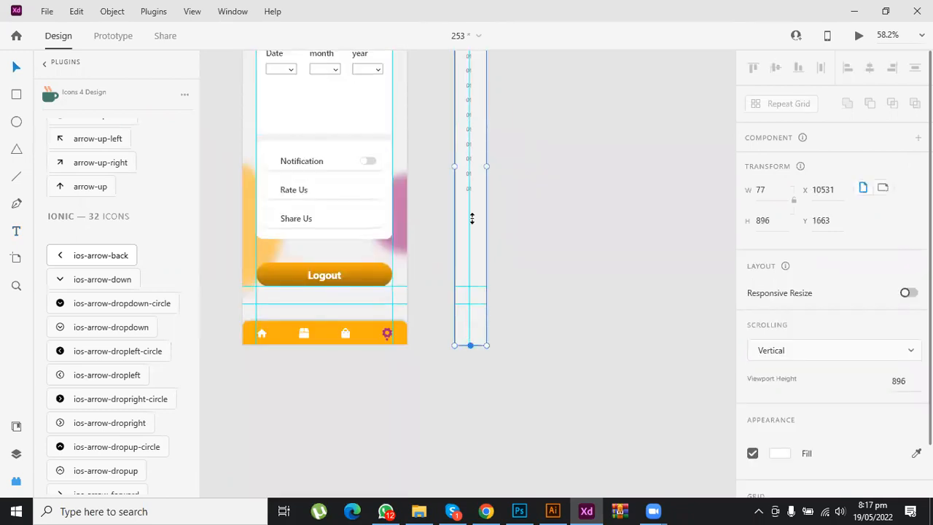
drag(472, 209, 472, 197)
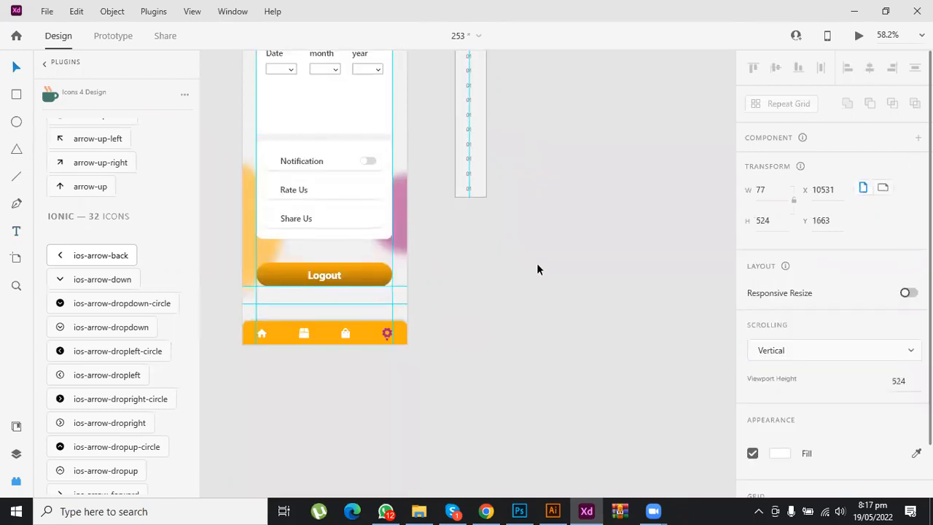
Step: Reduce the Settings – 3 viewport height to about 187 px and make the artboard about 523 px high
scroll(483, 270, up, 5)
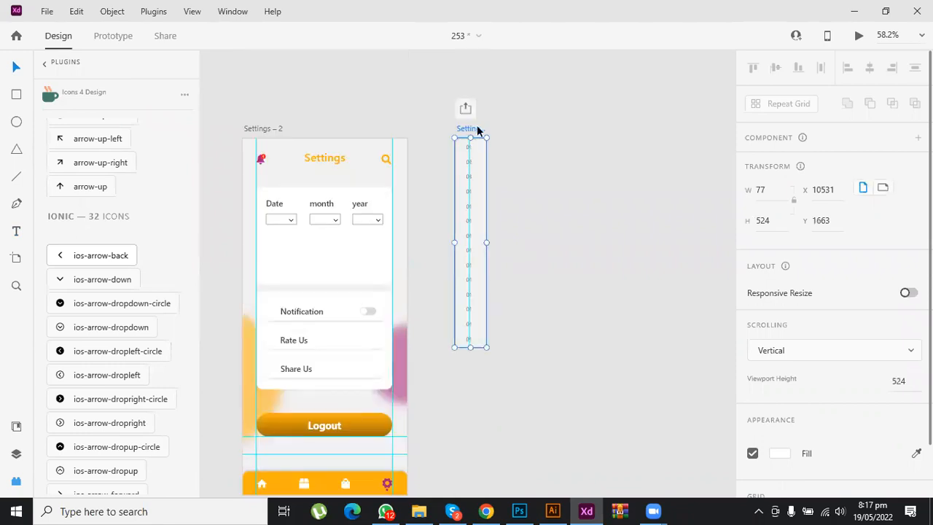
click(540, 135)
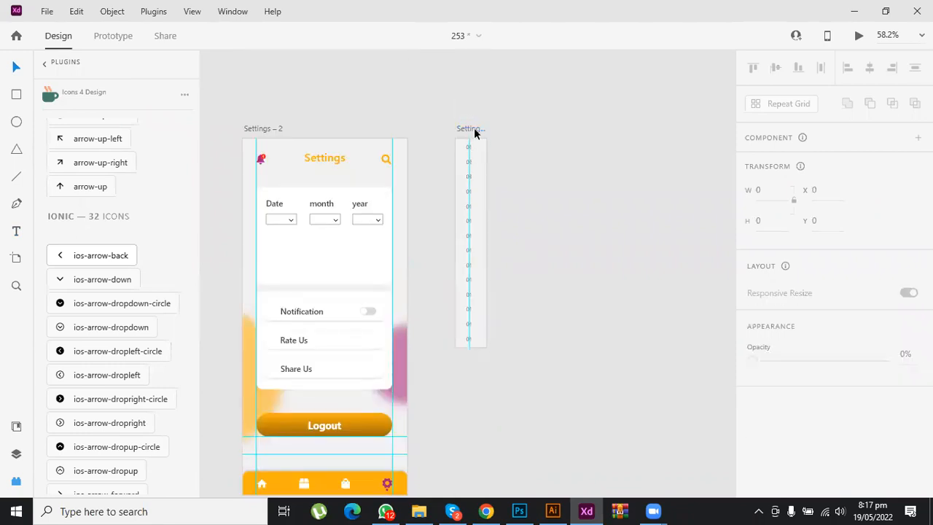
click(471, 202)
scroll(485, 354, up, 1)
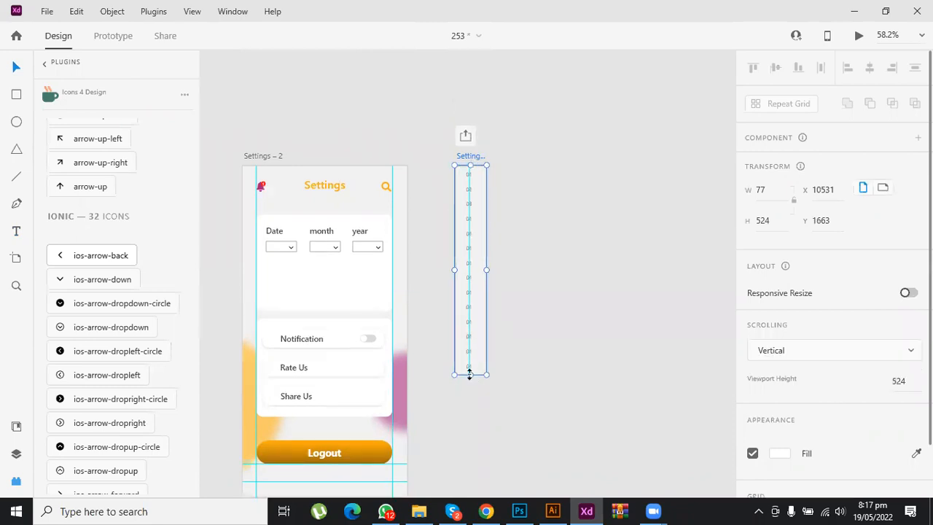
drag(469, 418, 469, 412)
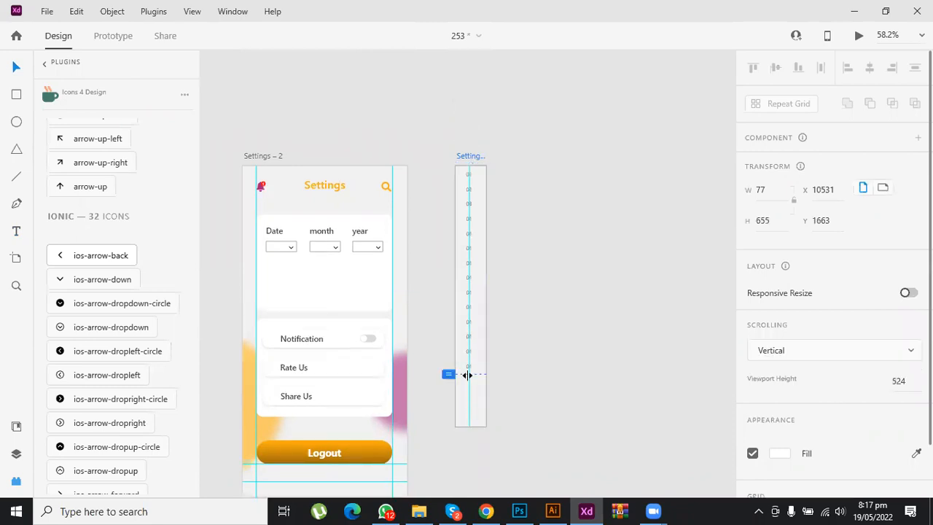
drag(451, 267, 449, 231)
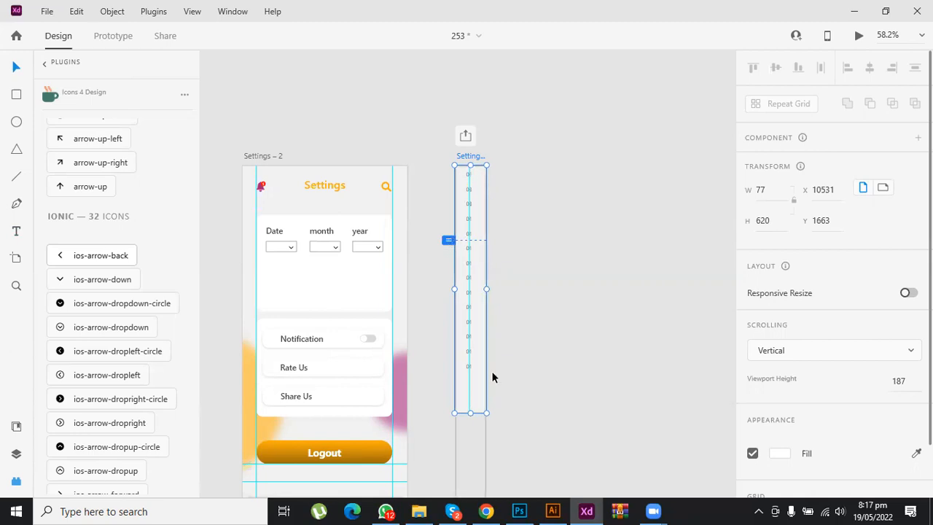
drag(470, 413, 468, 374)
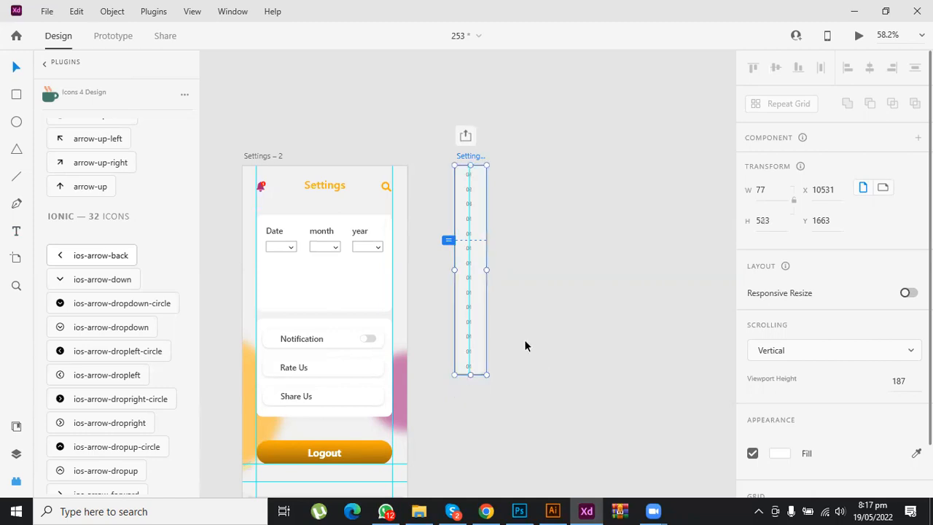
Step: Duplicate the narrow Settings – 3 artboard twice, with the copies side by side to its right
click(472, 157)
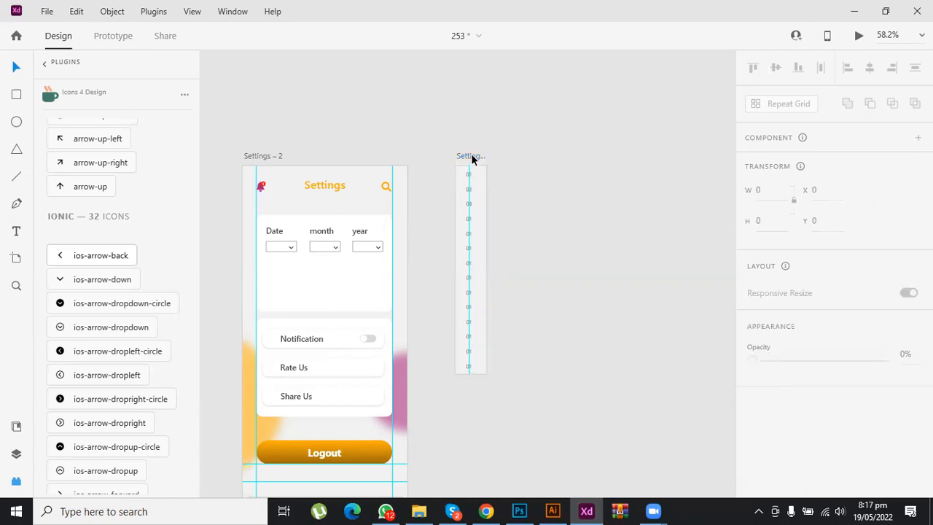
key(ctrl+d)
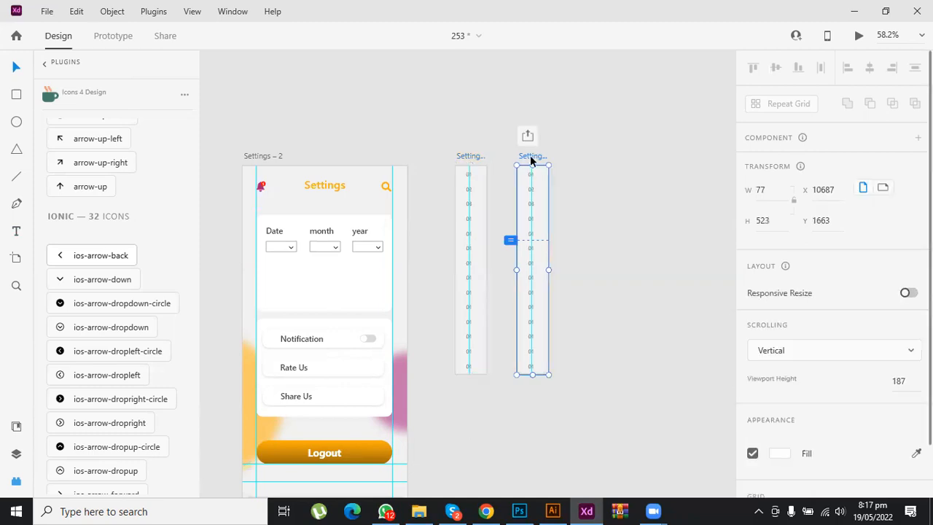
key(ctrl+d)
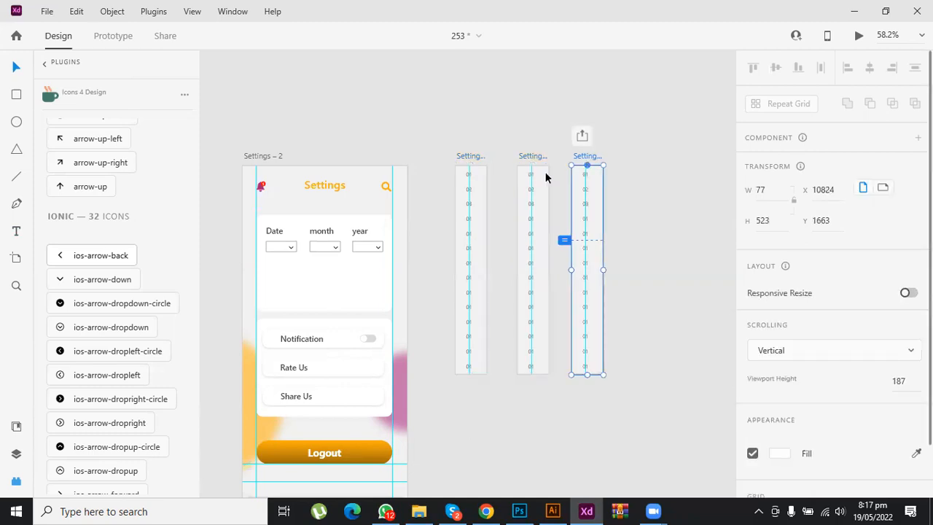
Step: Delete all the numbers from the Settings – 4 artboard
scroll(540, 182, up, 2)
scroll(520, 176, up, 3)
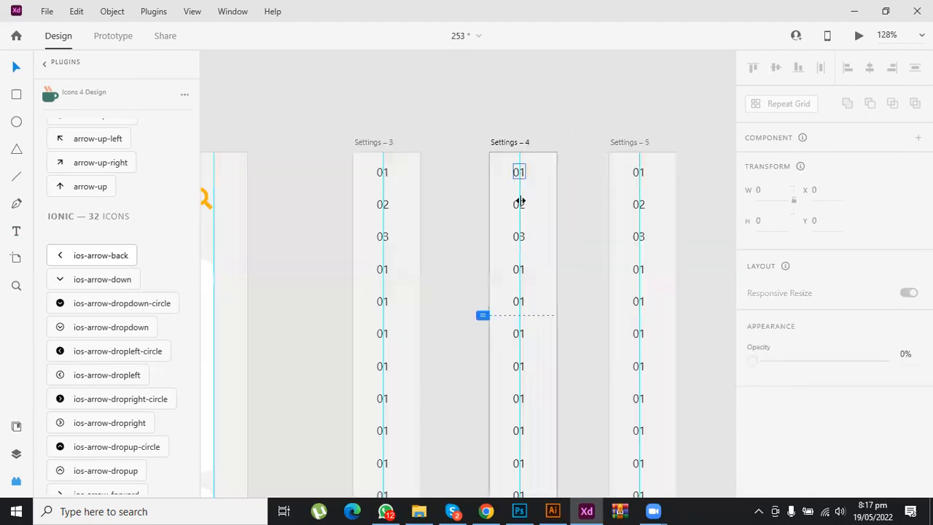
drag(506, 175, 524, 285)
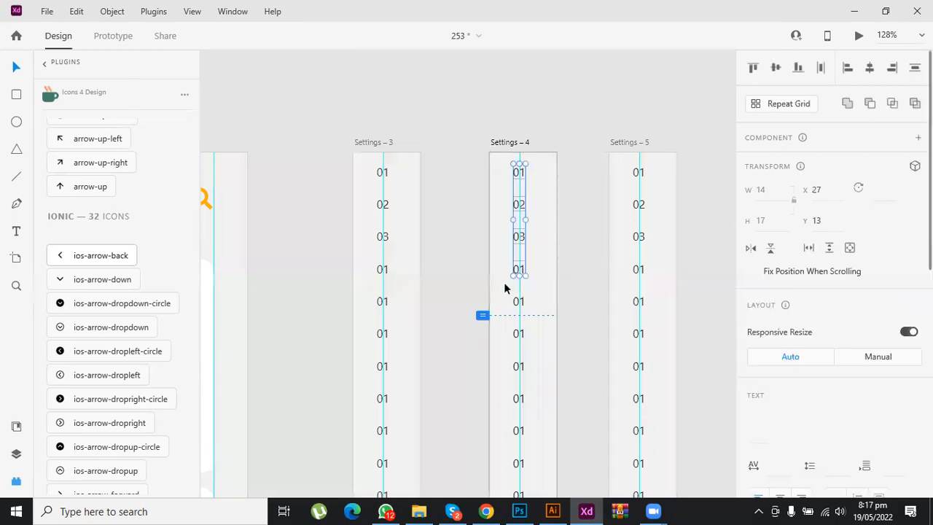
key(Delete)
scroll(511, 227, down, 1)
click(531, 394)
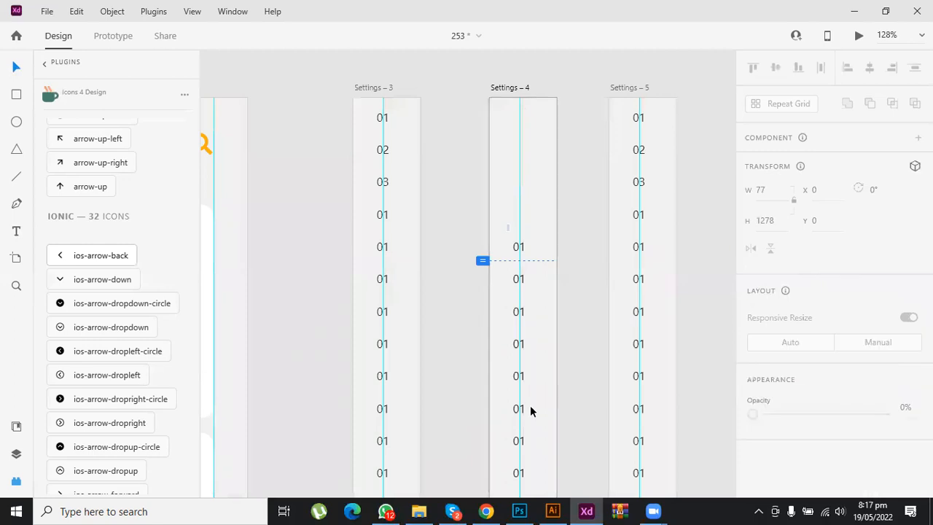
drag(531, 432, 540, 373)
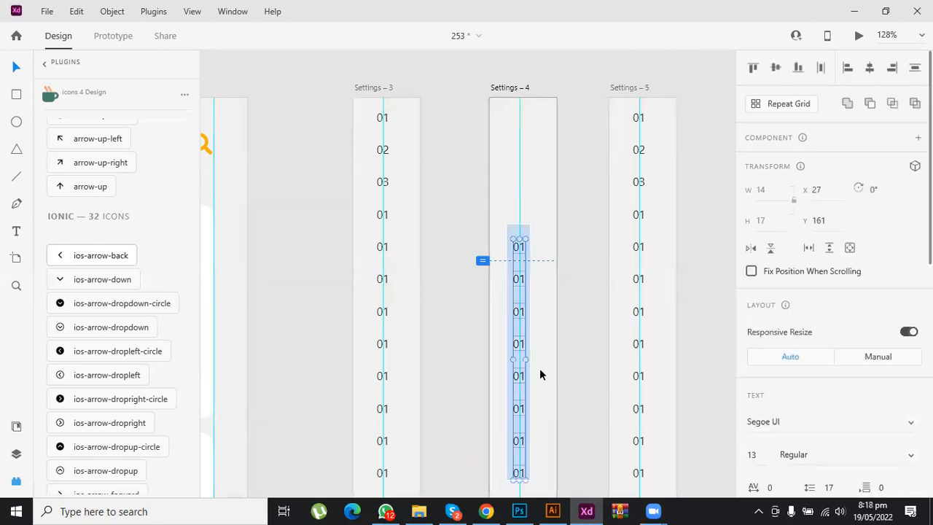
scroll(535, 369, down, 3)
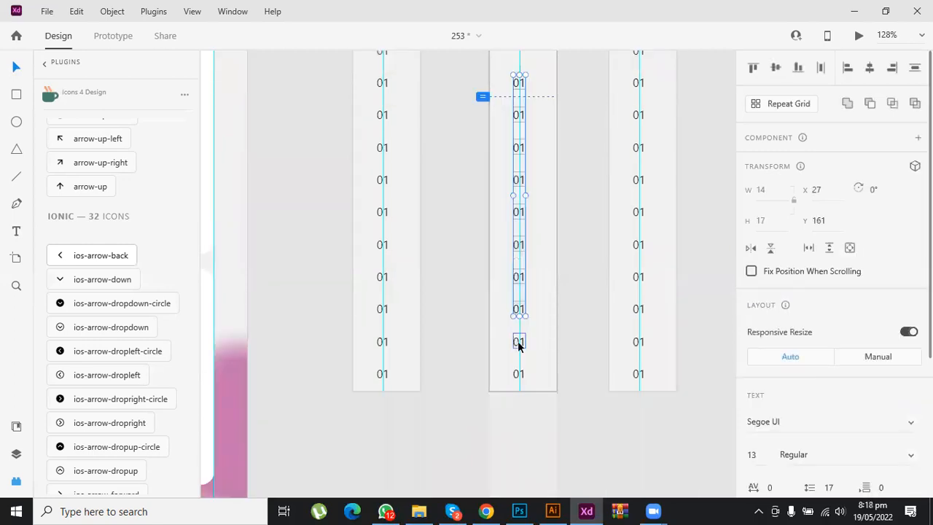
key(Delete)
click(514, 376)
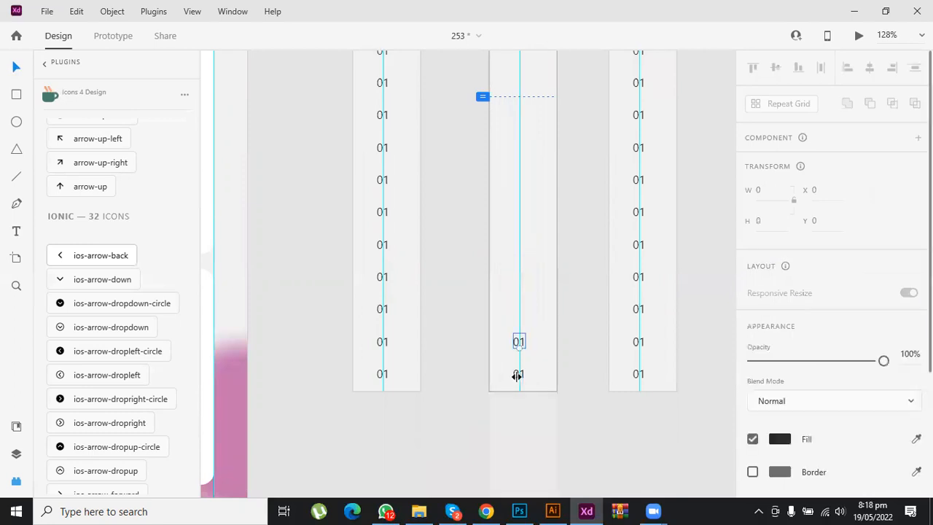
key(Delete)
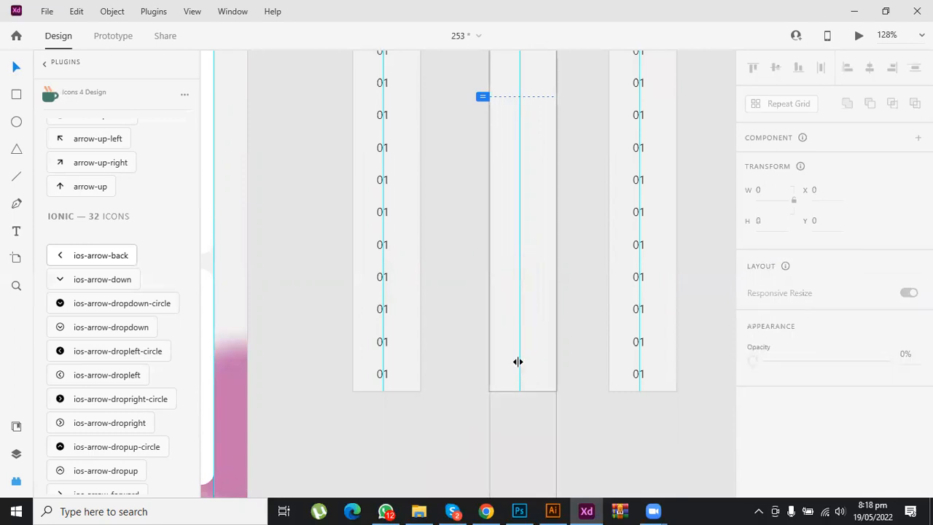
Step: Nudge the number 02 on the Settings – 3 artboard down to Y 50 to even out the spacing between the numbers
scroll(405, 219, up, 3)
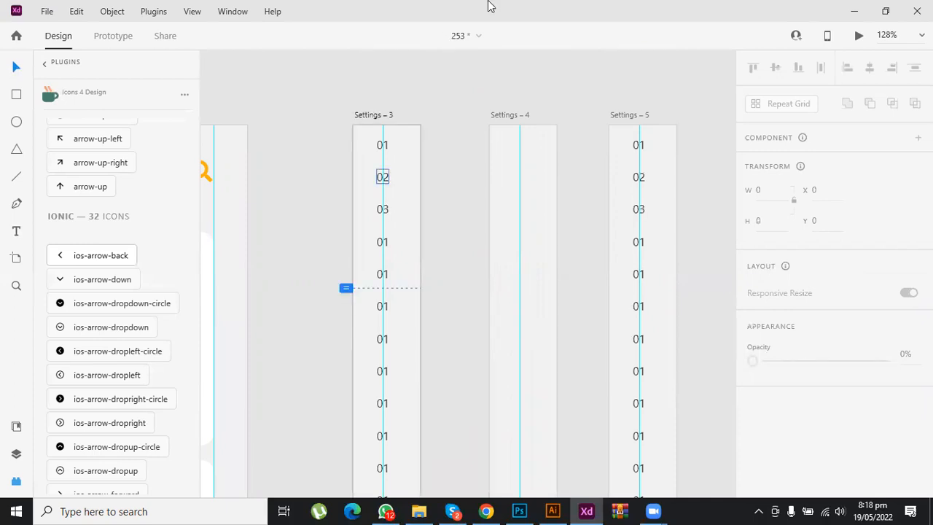
ctrl+scroll(438, 214, up, 5)
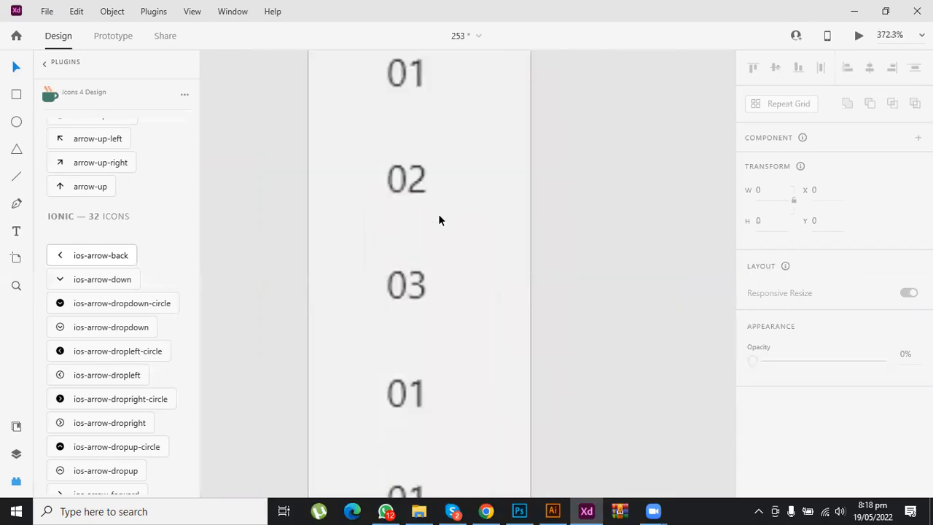
ctrl+scroll(439, 216, up, 2)
click(439, 218)
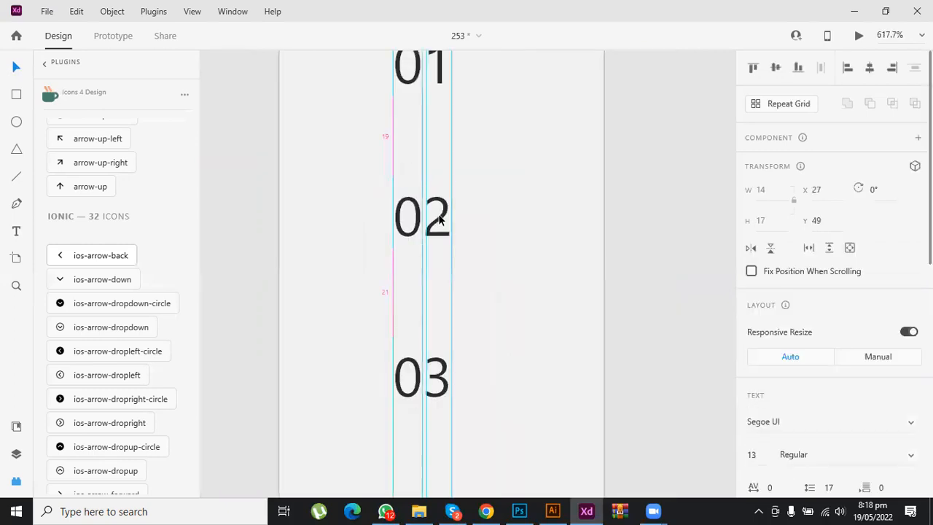
key(Down)
ctrl+scroll(519, 253, down, 4)
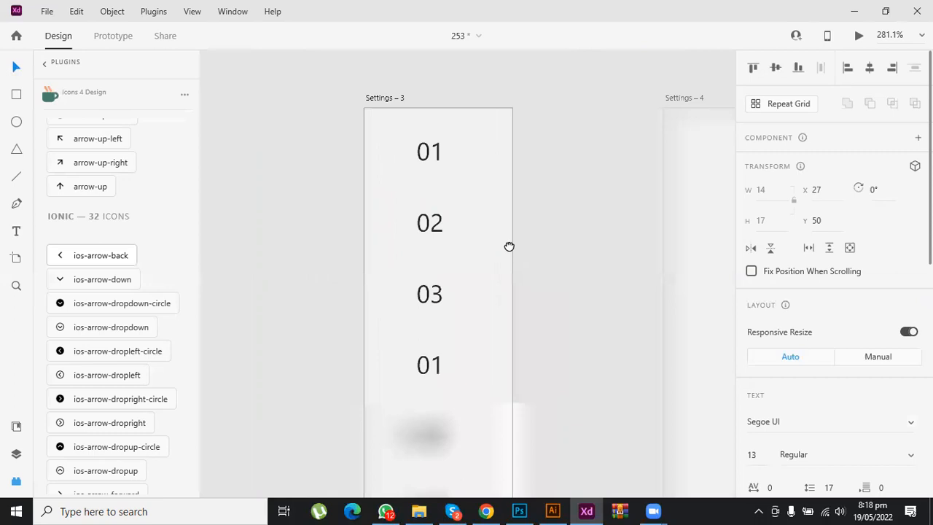
Step: Copy the first 01 onto the empty Settings – 4 artboard, centred on the guide near its upper edge, and change its text to "jan"
scroll(244, 166, right, 3)
key(shift+Tab)
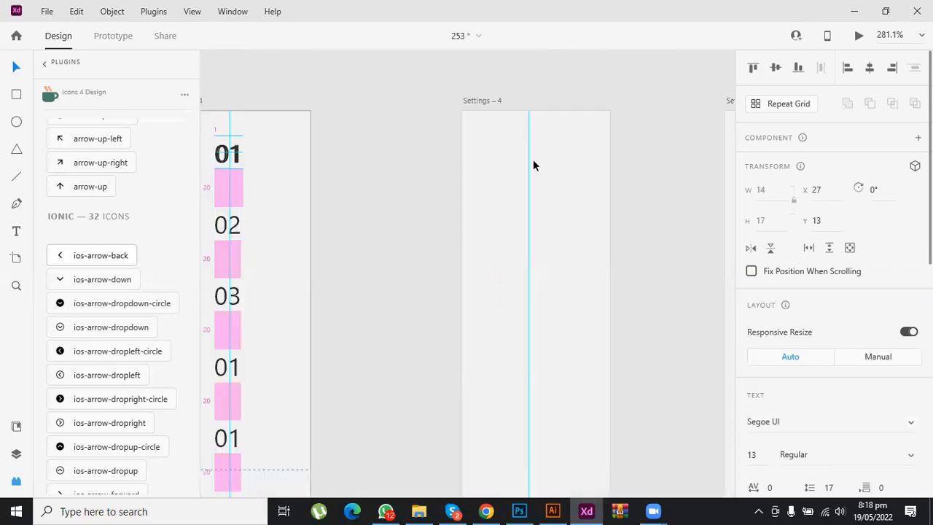
drag(539, 166, 536, 154)
double_click(536, 154)
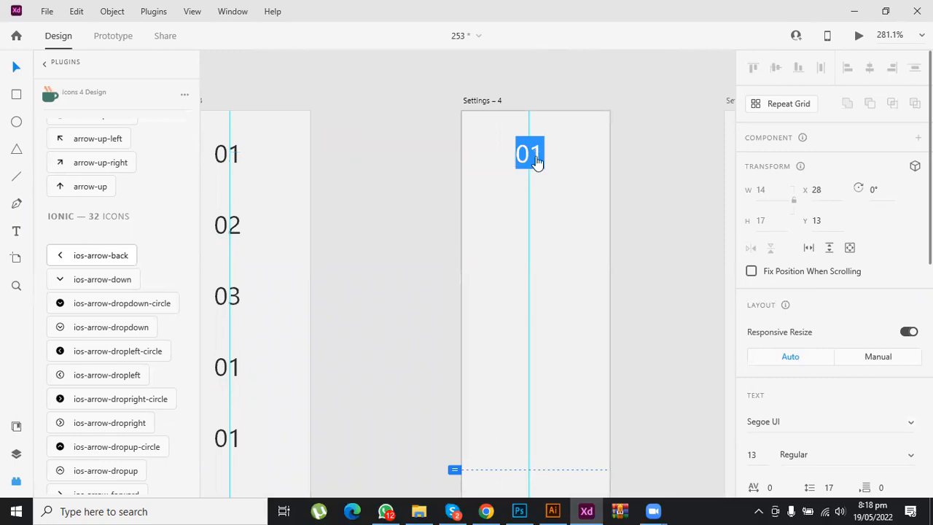
text(jan)
key(Escape)
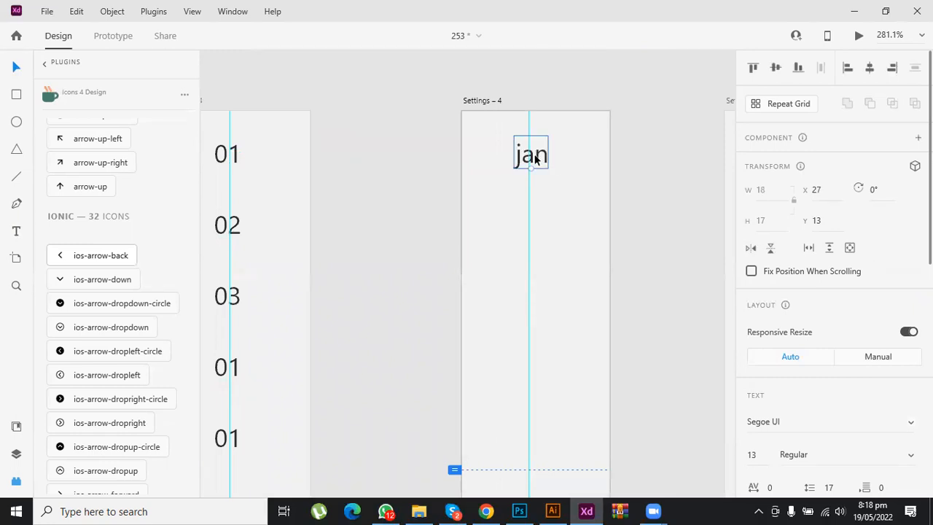
Step: Repeat the "jan" label down the Settings – 4 artboard with a repeat grid of twelve rows, and ungroup the grid
click(530, 163)
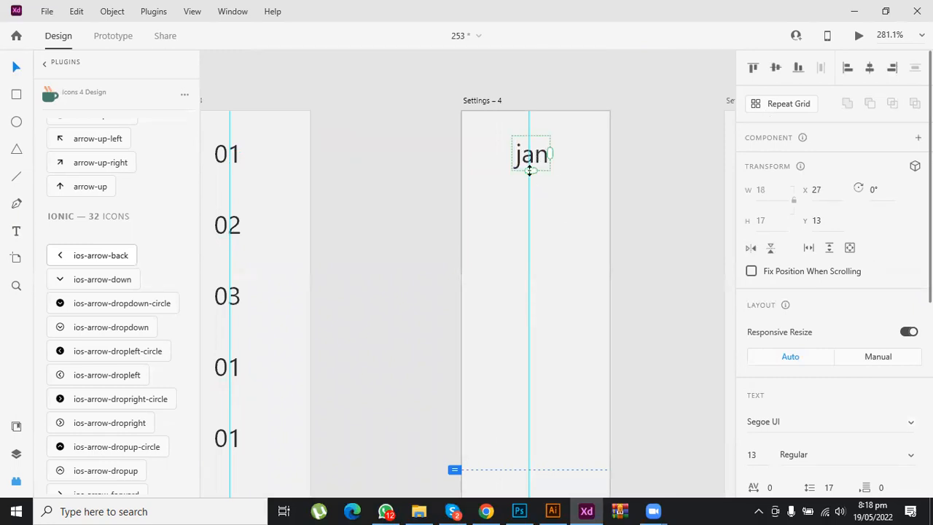
drag(545, 413, 541, 423)
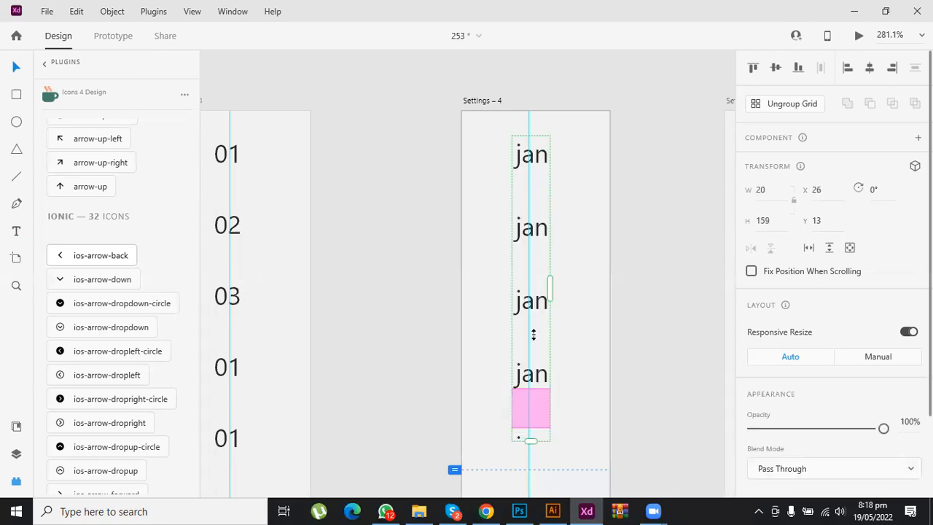
scroll(540, 332, down, 1)
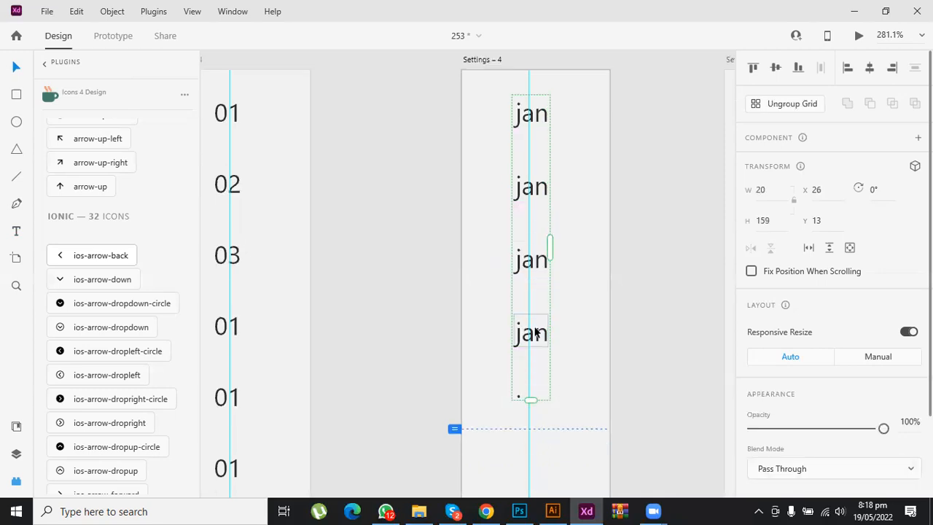
scroll(535, 331, down, 2)
drag(535, 331, 536, 460)
scroll(536, 435, down, 3)
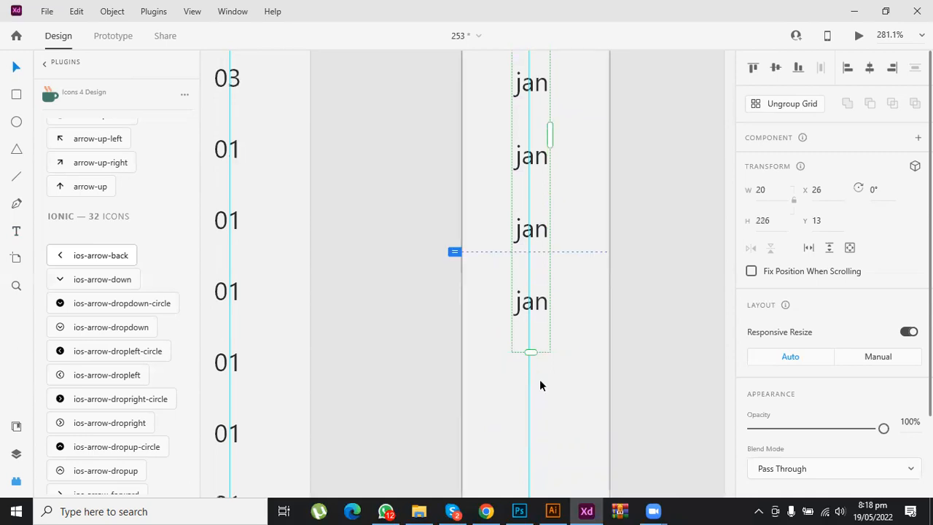
scroll(535, 257, down, 2)
drag(535, 257, 531, 347)
scroll(535, 212, down, 5)
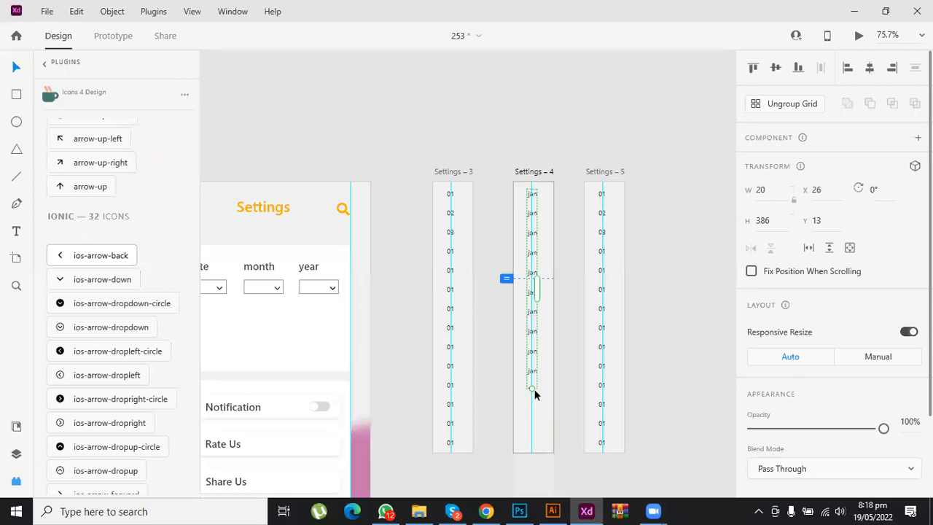
drag(532, 390, 533, 419)
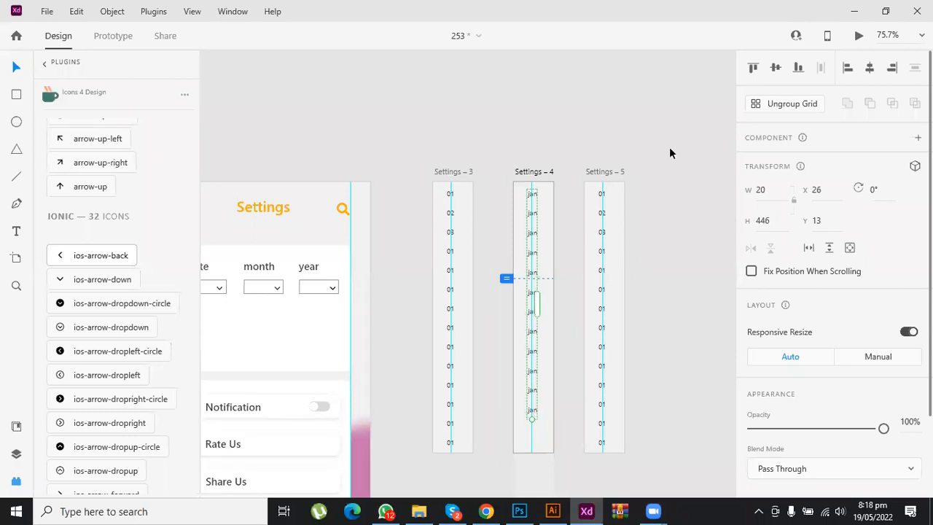
key(Return)
scroll(561, 73, down, 3)
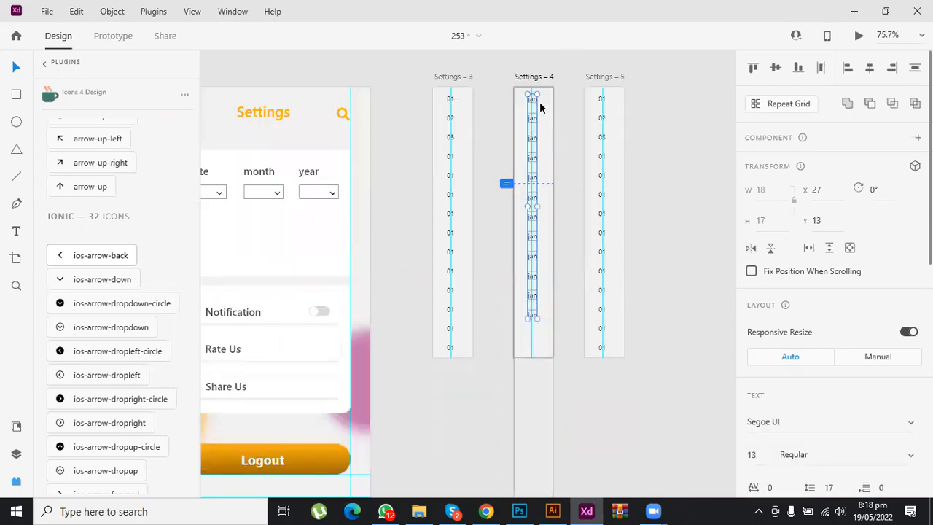
Step: Shorten the Settings – 4 artboard to about 459 px high so it ends just below the last month label
scroll(542, 270, down, 1)
key(Escape)
key(Escape)
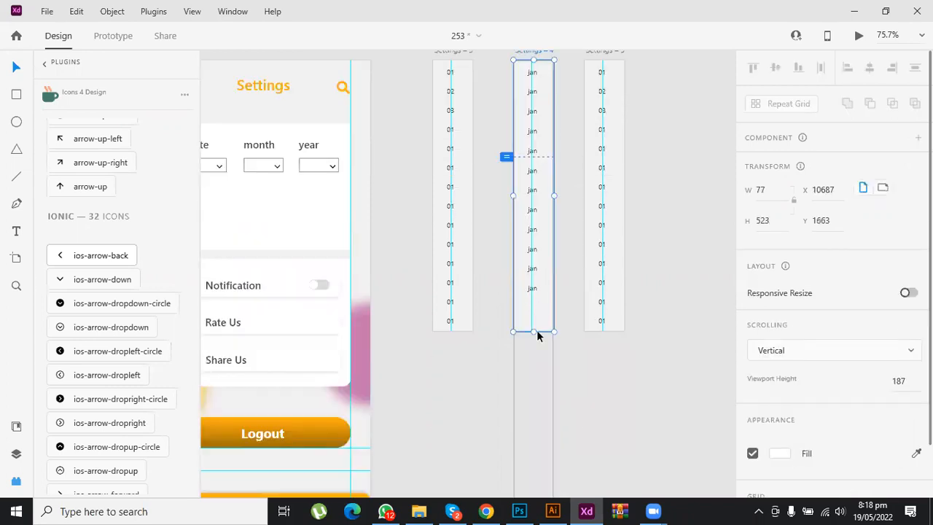
drag(534, 330, 532, 299)
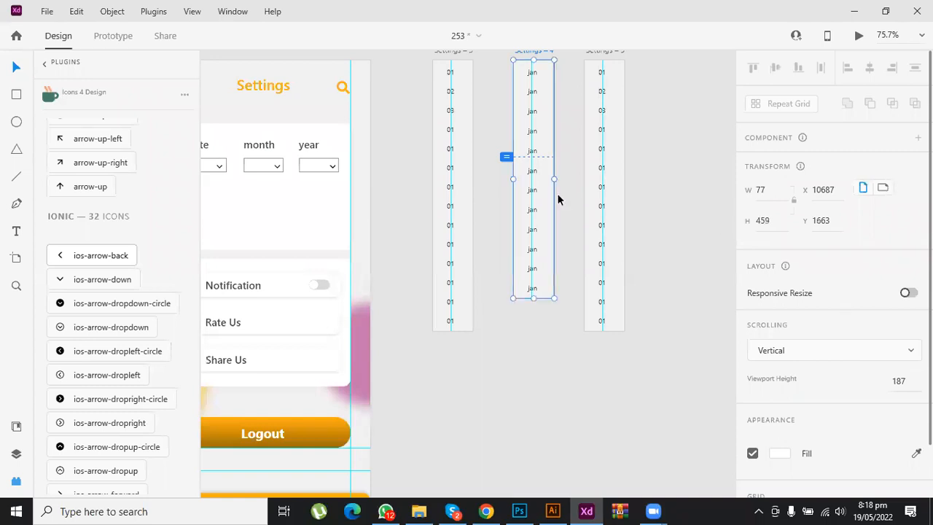
scroll(506, 210, up, 2)
Step: Change the first number on the Settings – 5 artboard to 1980 and centre it on the vertical guide
click(599, 105)
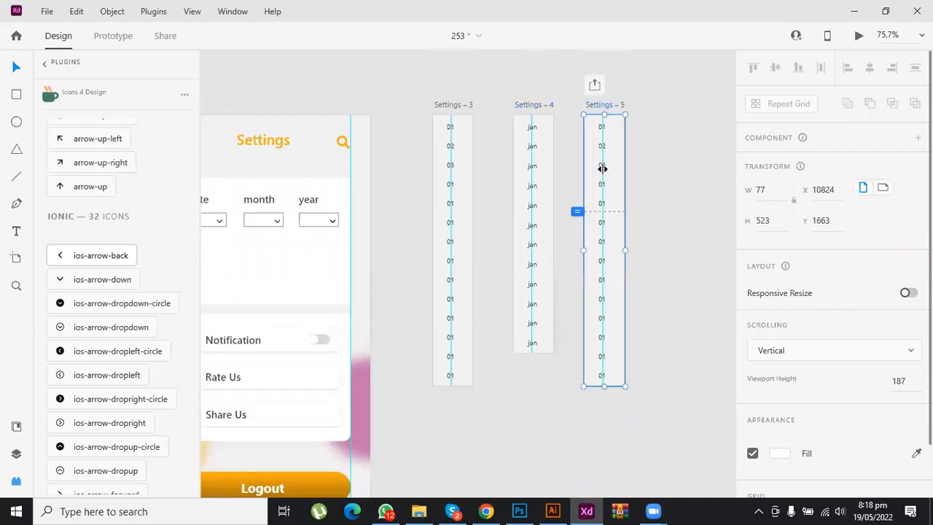
scroll(599, 130, up, 2)
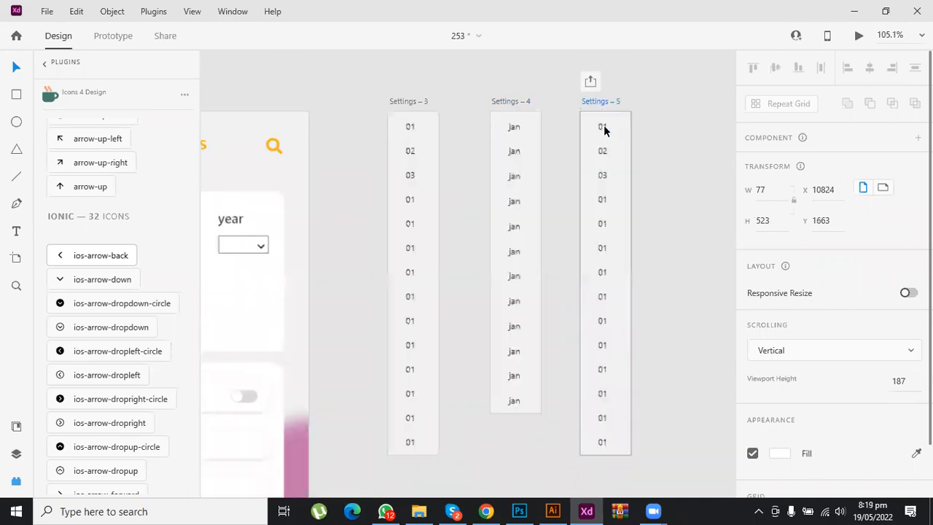
scroll(603, 130, up, 3)
double_click(605, 127)
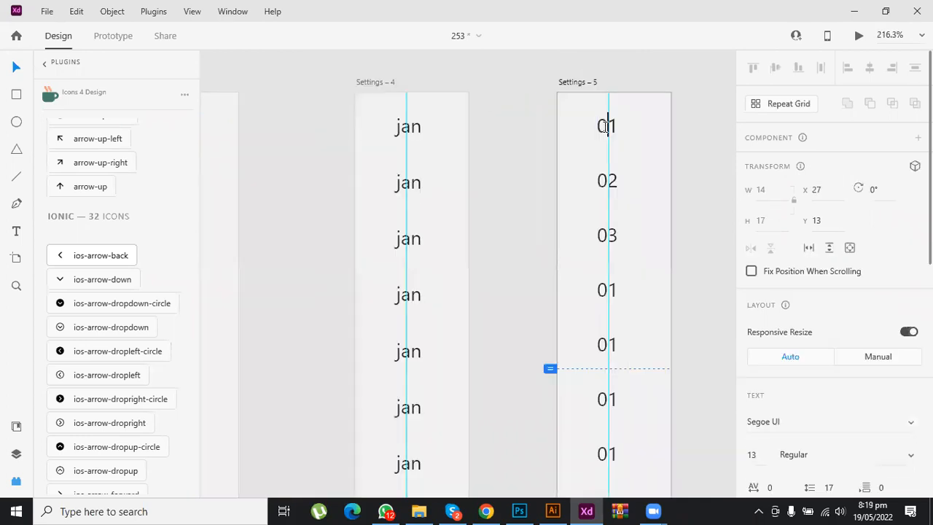
double_click(605, 127)
text(1990)
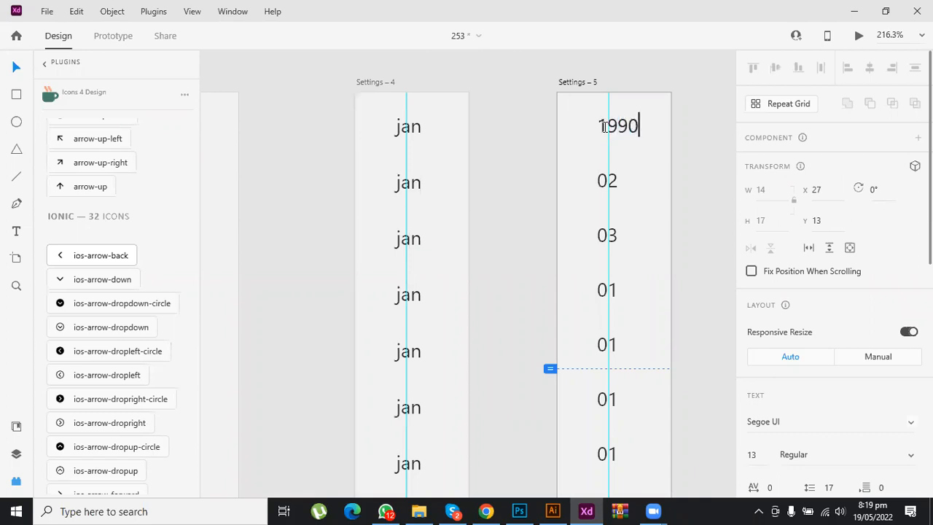
key(BackSpace)
key(BackSpace)
text(80)
key(Escape)
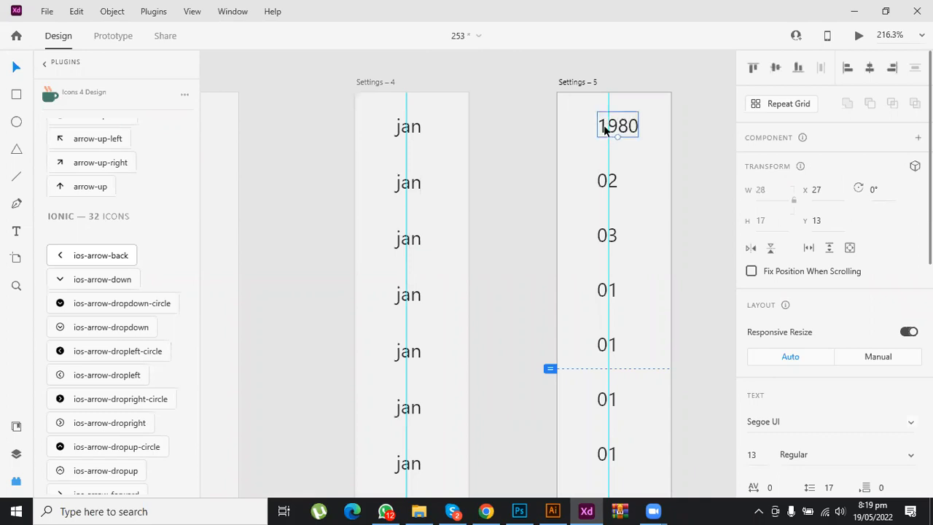
drag(621, 127, 613, 126)
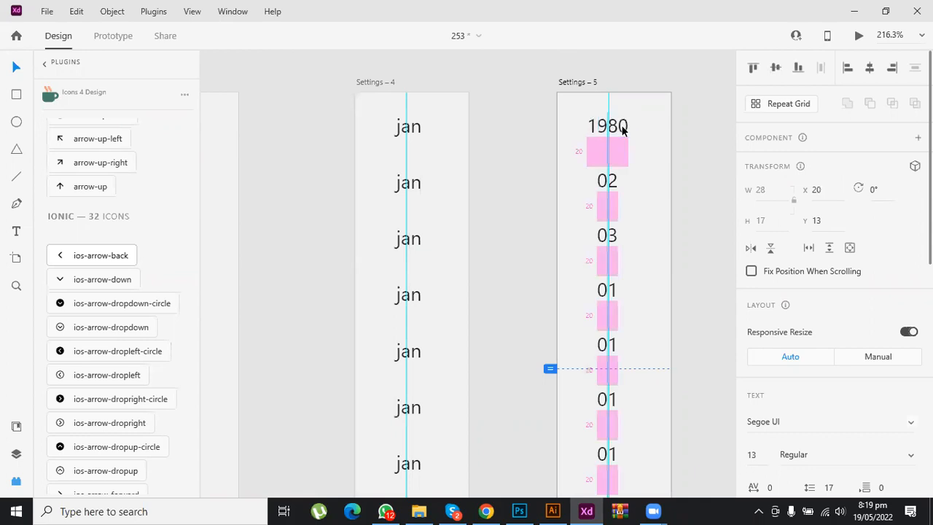
Step: Delete all the numbers below 1980 from the Settings – 5 artboard
click(606, 184)
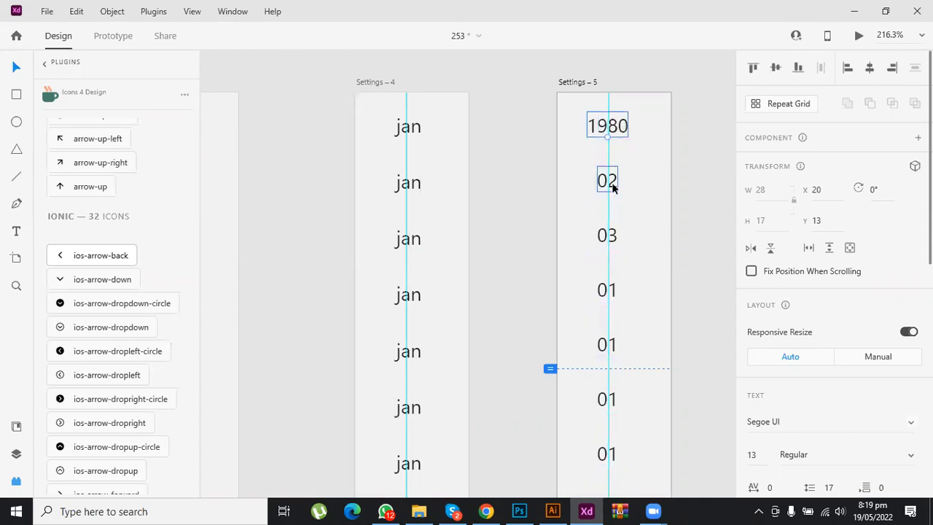
click(606, 395)
double_click(606, 454)
scroll(606, 438, down, 5)
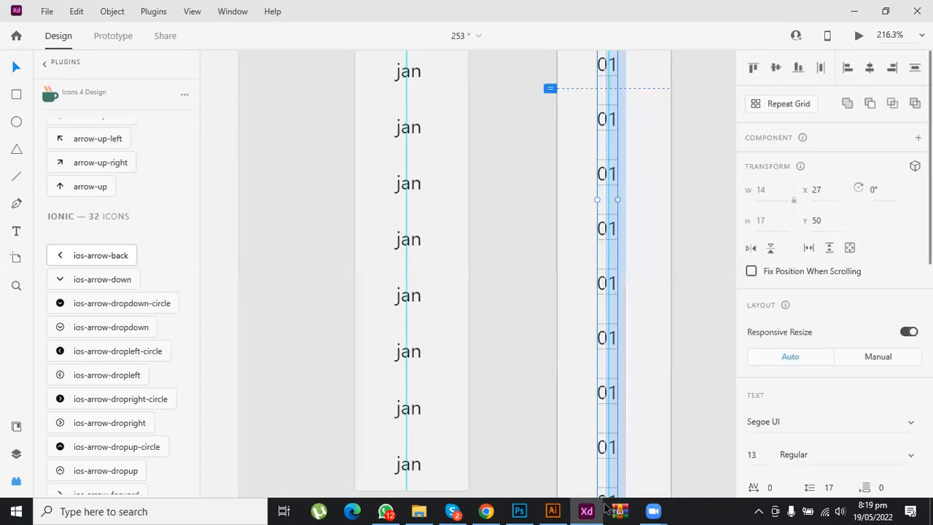
scroll(605, 411, down, 5)
click(604, 367)
scroll(604, 367, down, 2)
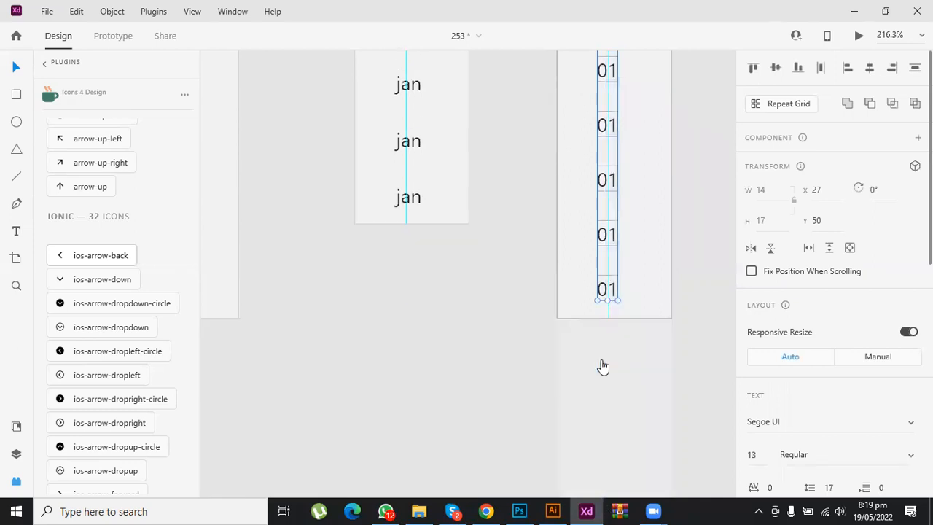
scroll(620, 357, up, 3)
scroll(622, 290, down, 5)
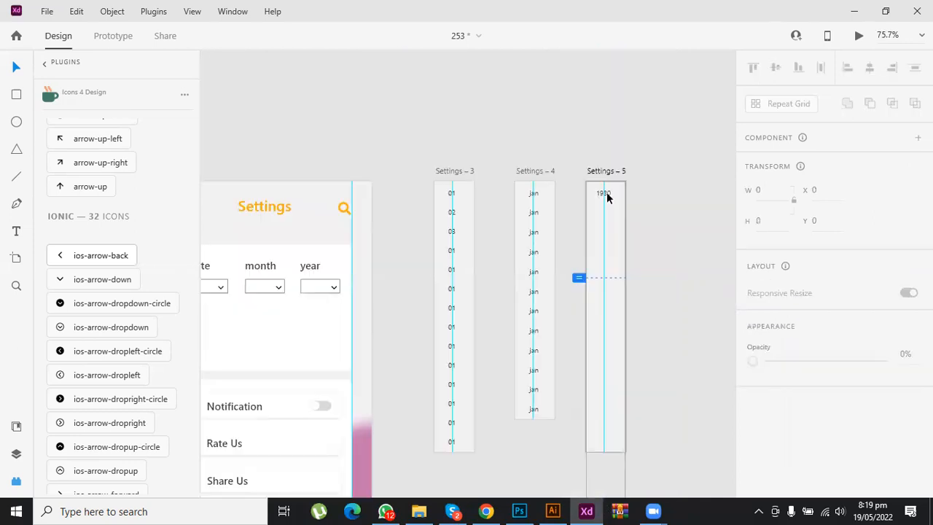
Step: Repeat the 1980 label down the Settings – 5 artboard with a repeat grid of thirteen rows, and ungroup the grid
click(603, 193)
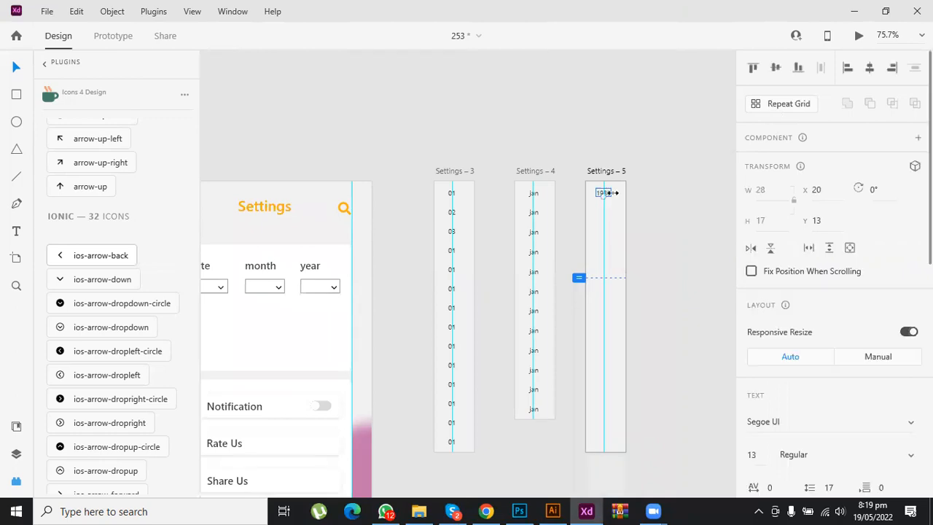
key(ctrl+r)
drag(603, 205, 607, 436)
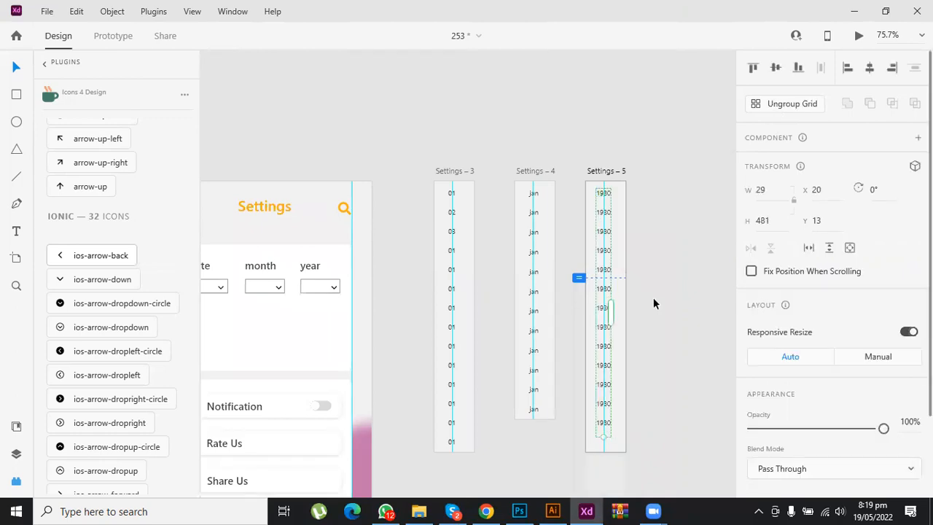
scroll(618, 332, down, 3)
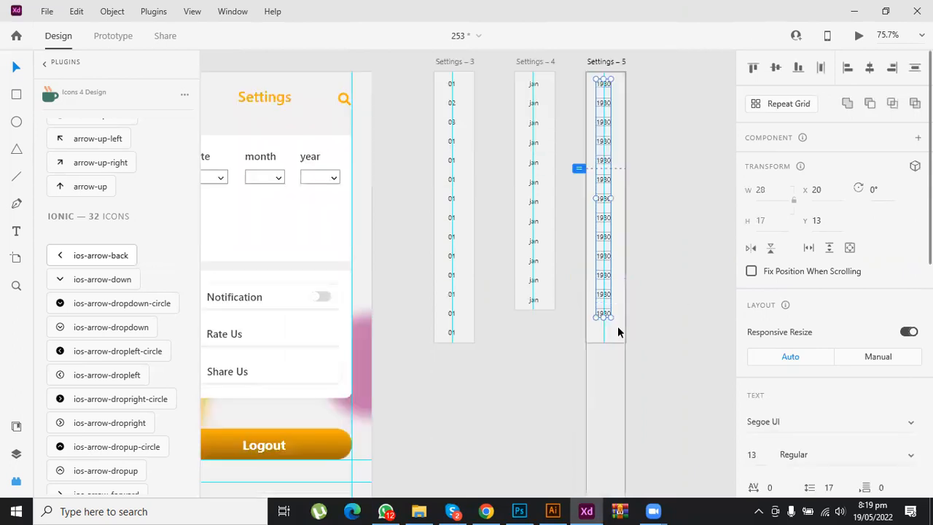
Step: Shorten the Settings – 5 artboard so it ends just below the last year label
click(605, 250)
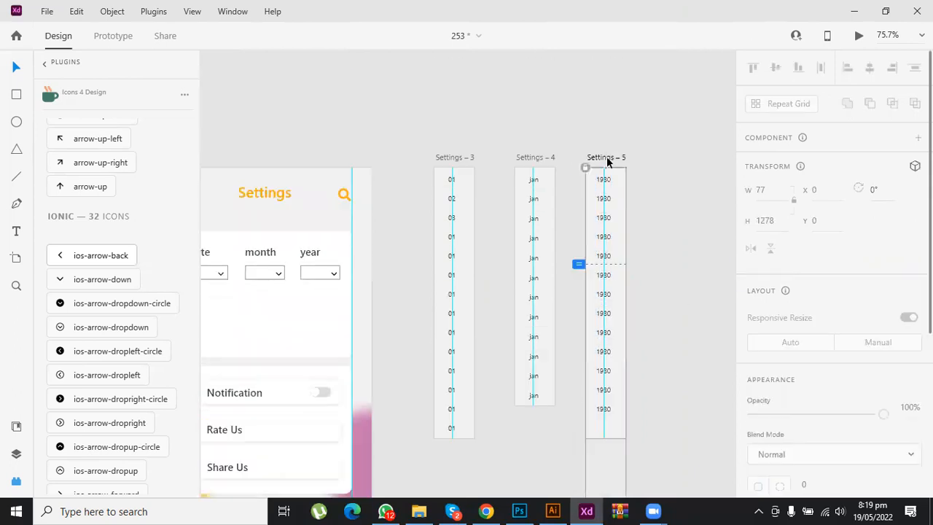
click(604, 219)
drag(606, 341, 605, 329)
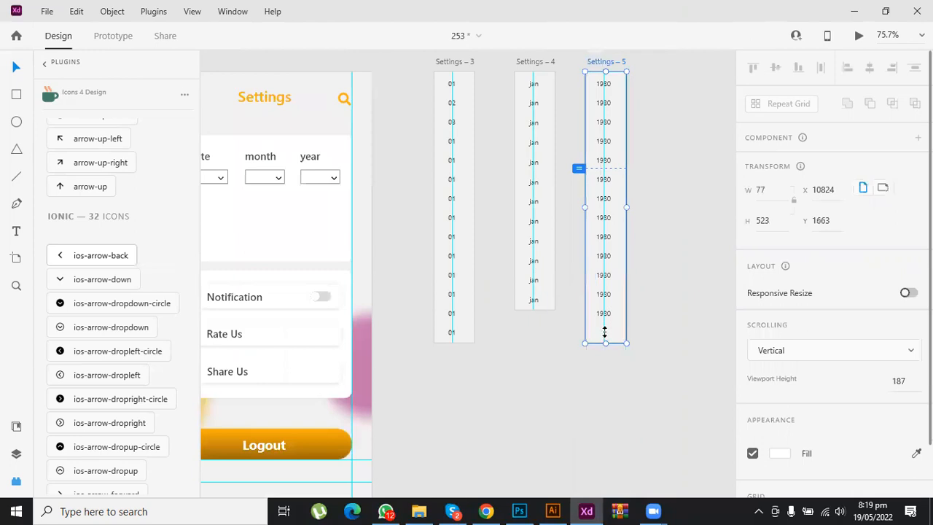
click(511, 335)
click(568, 306)
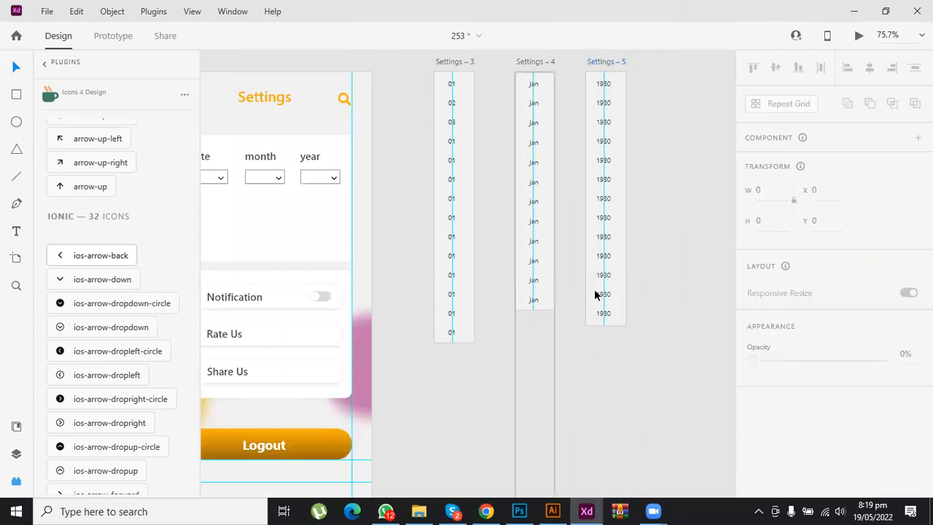
Step: Try linking the Date dropdown arrow on Settings – 2 to the Settings – 3 artboard in prototype mode
scroll(382, 212, down, 2)
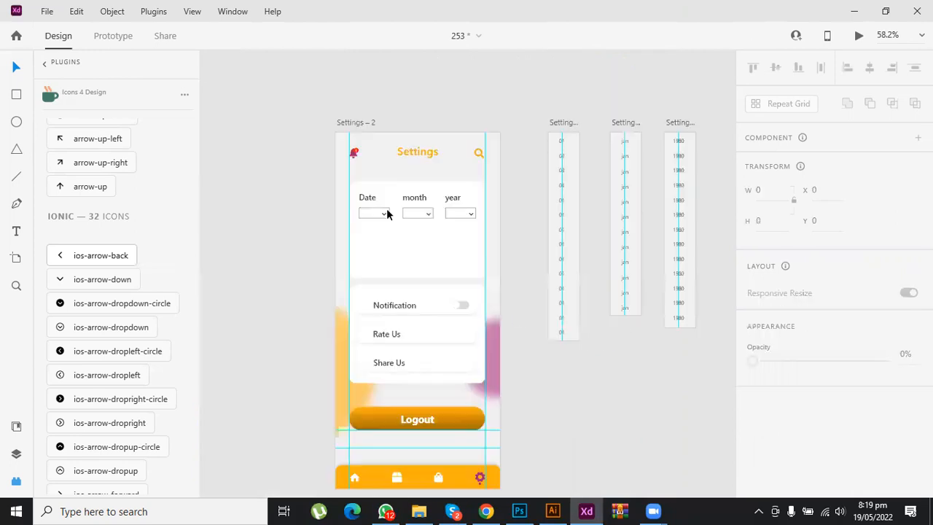
click(385, 214)
key(ctrl+Tab)
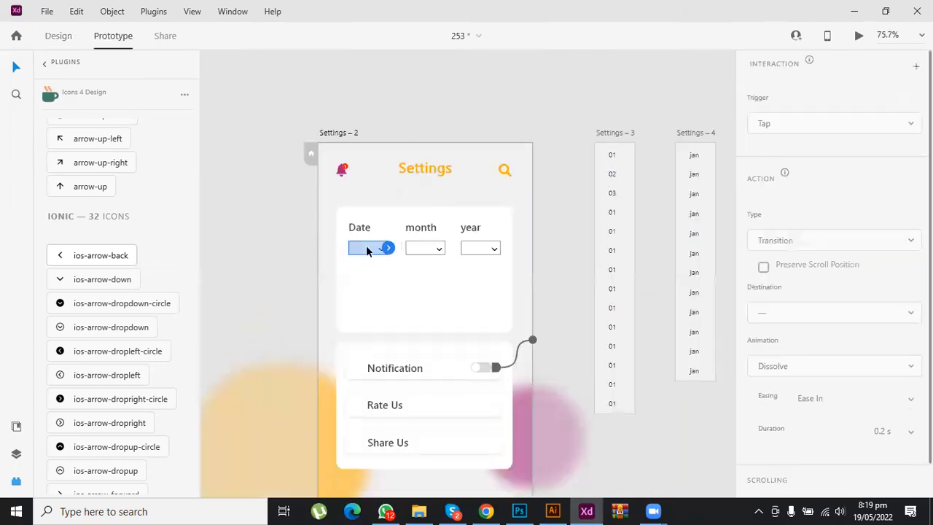
scroll(428, 260, up, 6)
scroll(427, 261, up, 3)
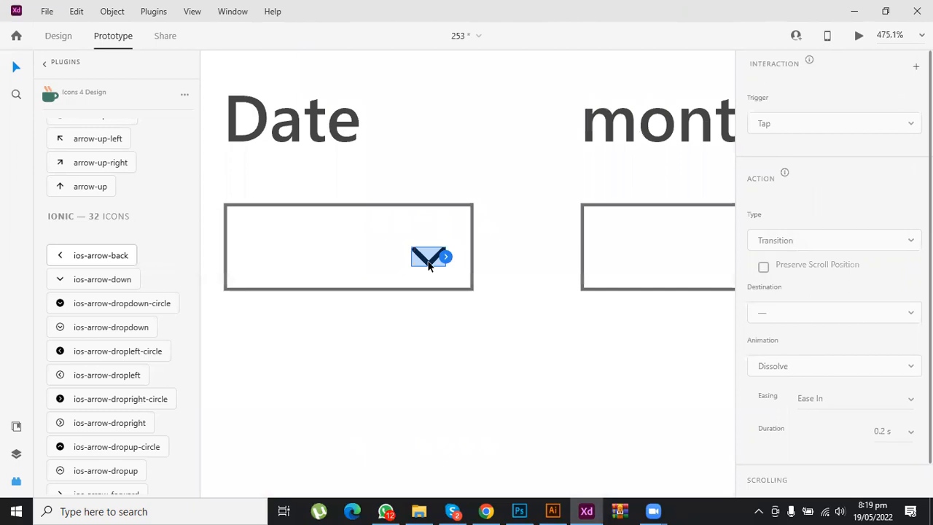
scroll(430, 261, down, 6)
drag(761, 198, 588, 235)
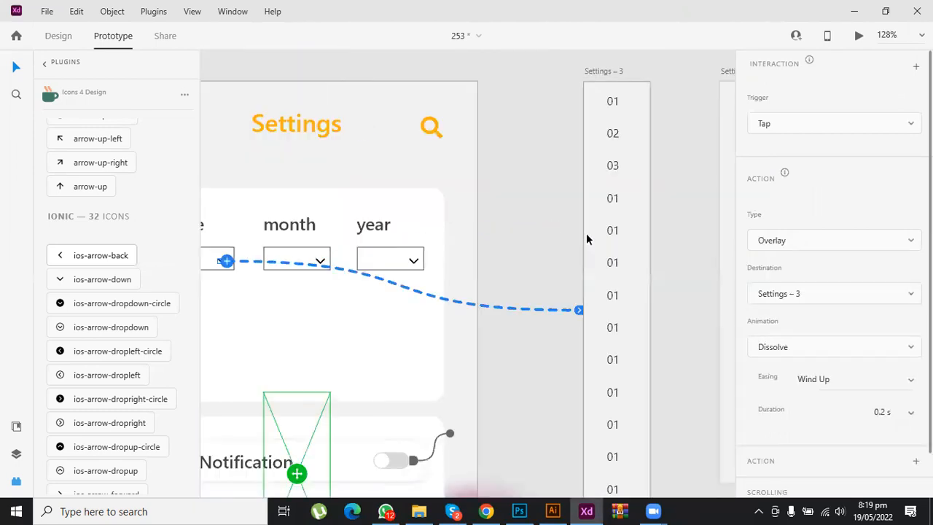
Step: Remove the prototype link from the Date dropdown arrow
scroll(321, 269, up, 5)
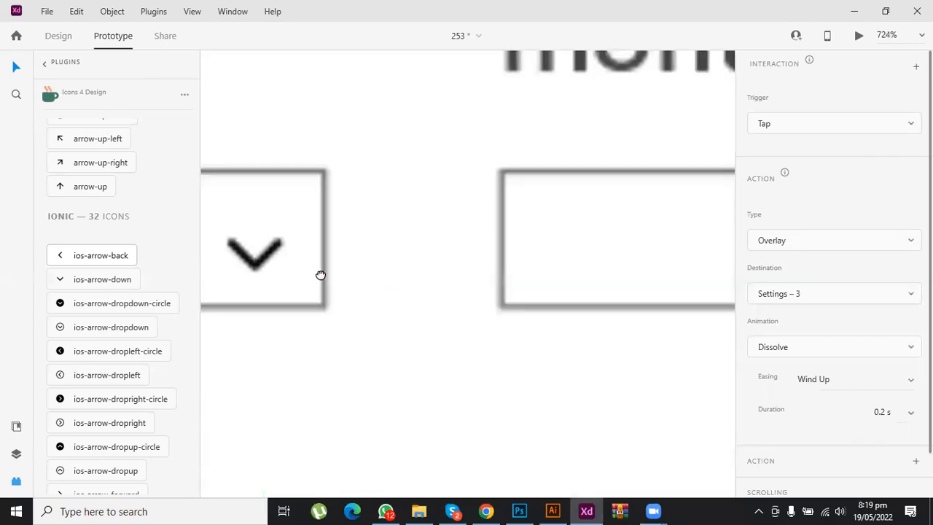
scroll(322, 237, up, 3)
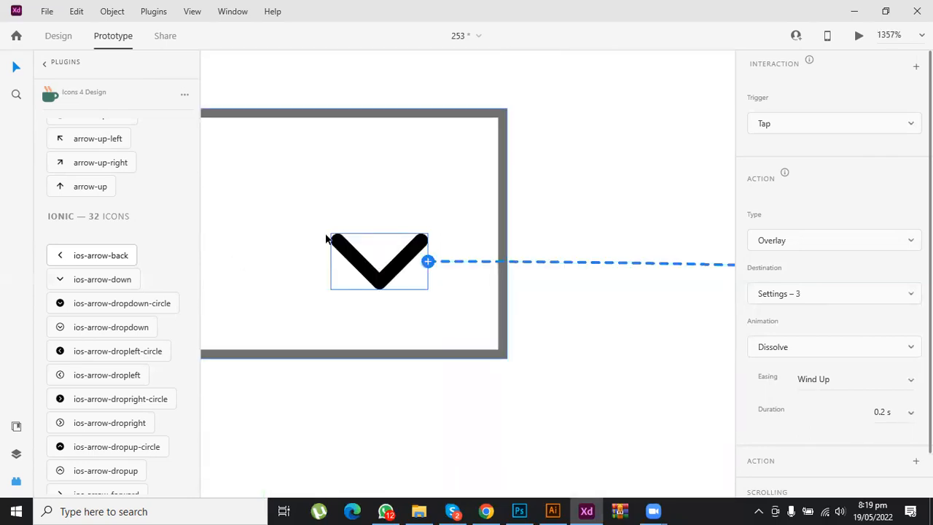
key(Delete)
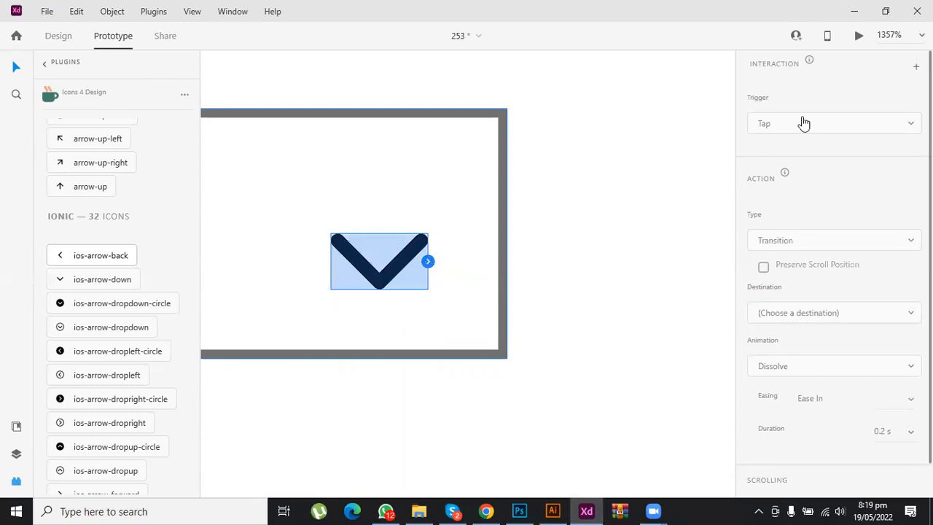
Step: In design mode, set the Date dropdown arrow's rotation to 0° and flip it horizontally
key(ctrl+Tab)
scroll(596, 220, down, 4)
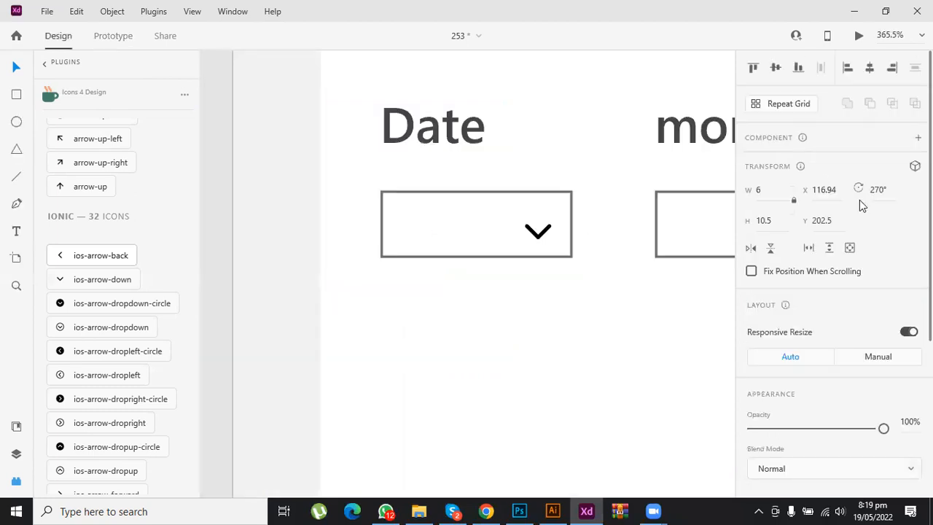
click(867, 190)
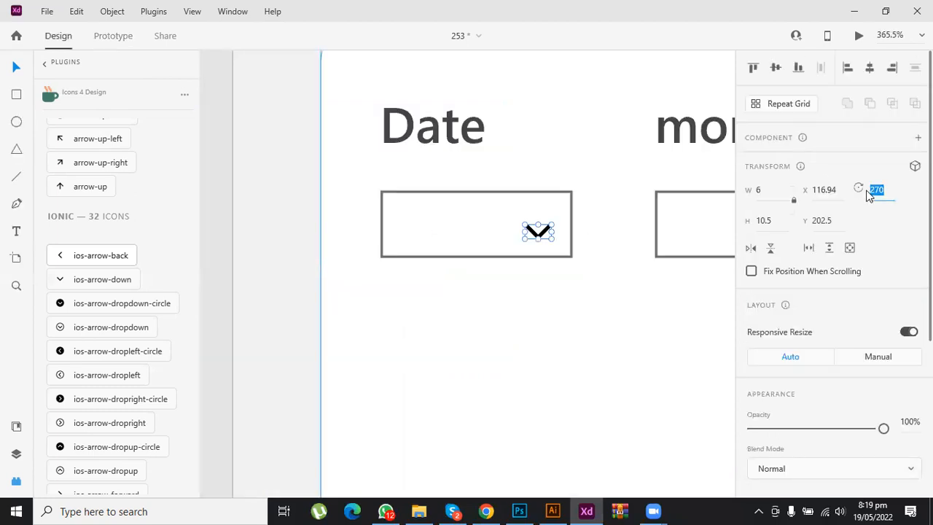
text(0)
key(Return)
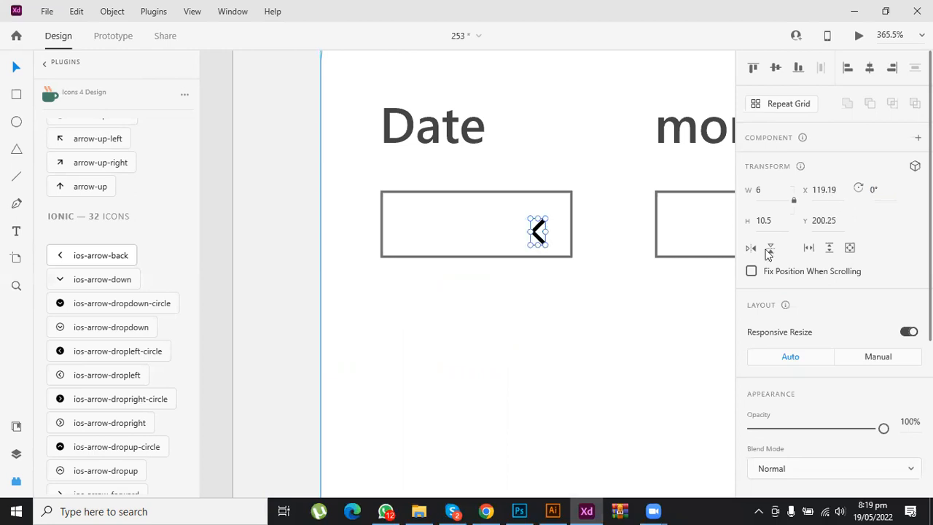
key(shift+h)
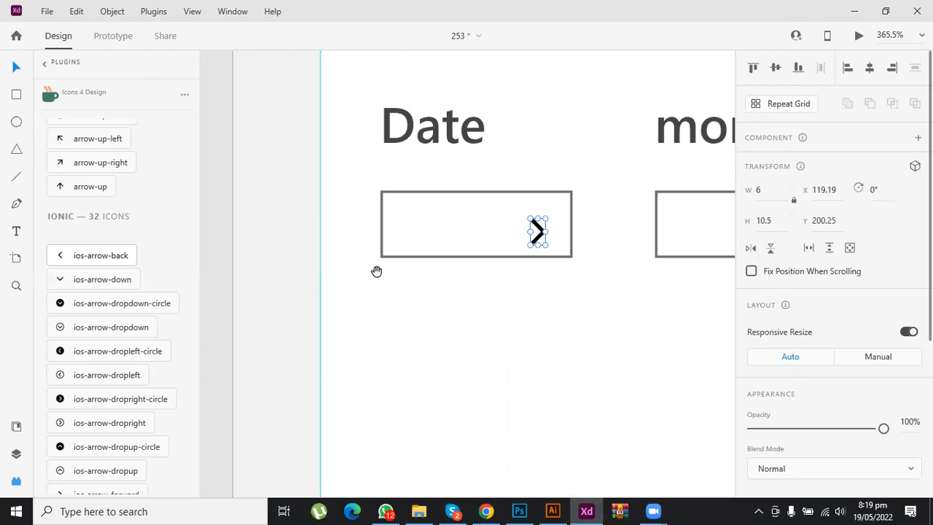
Step: Undo the flip and the rotation of the Date dropdown arrow
scroll(555, 234, right, 4)
click(563, 234)
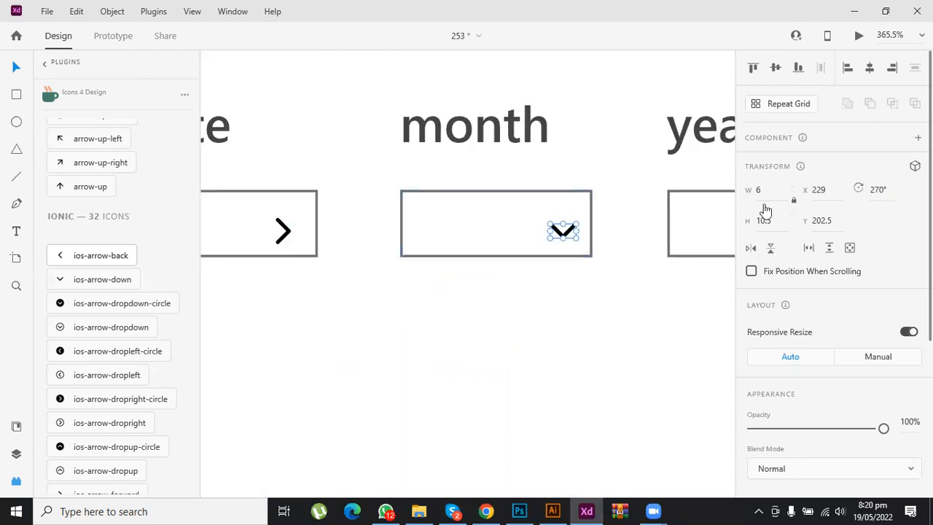
key(ctrl+z)
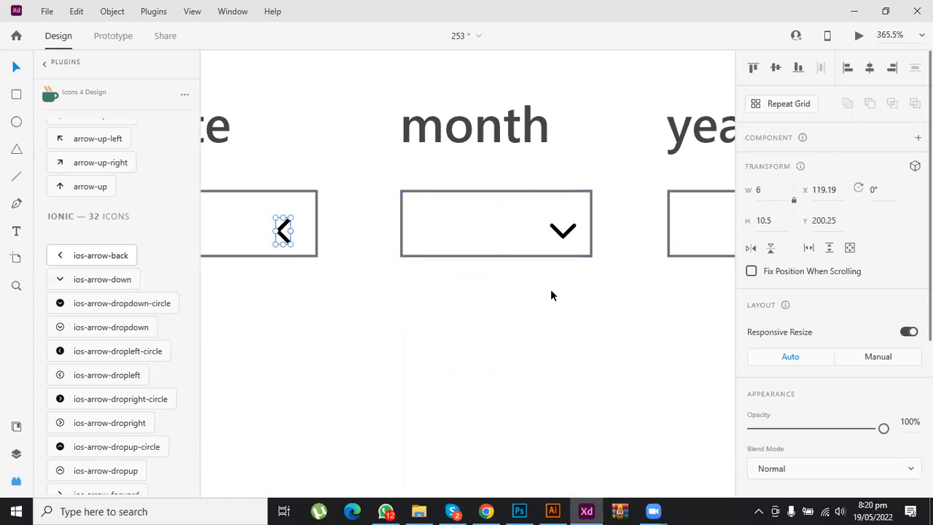
key(ctrl+z)
Step: Connect the Date dropdown arrow to Settings – 3 in prototype mode, with a tap trigger and an overlay action
key(ctrl+0)
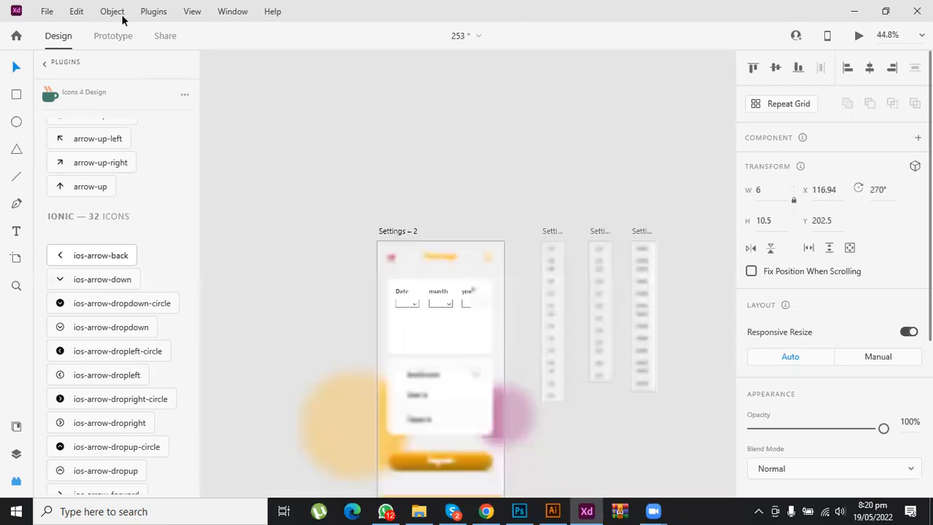
key(ctrl+Tab)
scroll(370, 273, up, 6)
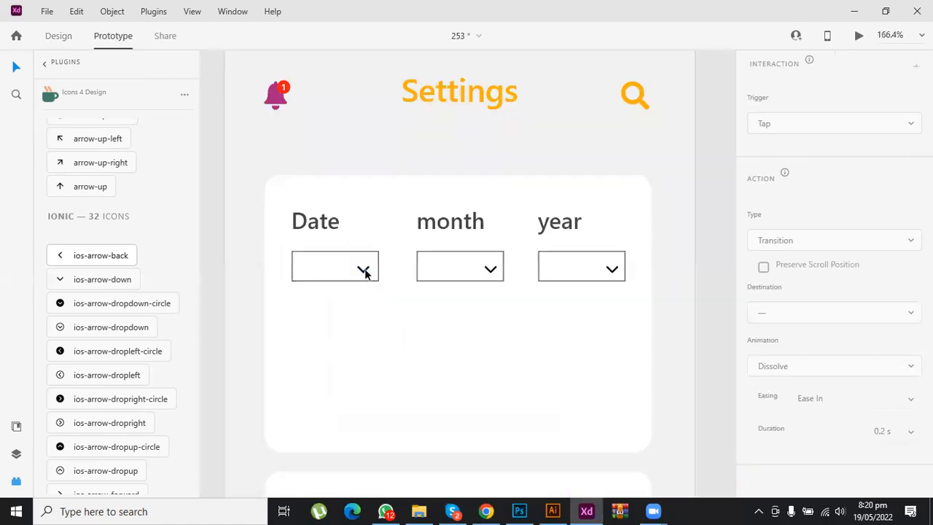
drag(366, 270, 731, 272)
drag(631, 285, 634, 292)
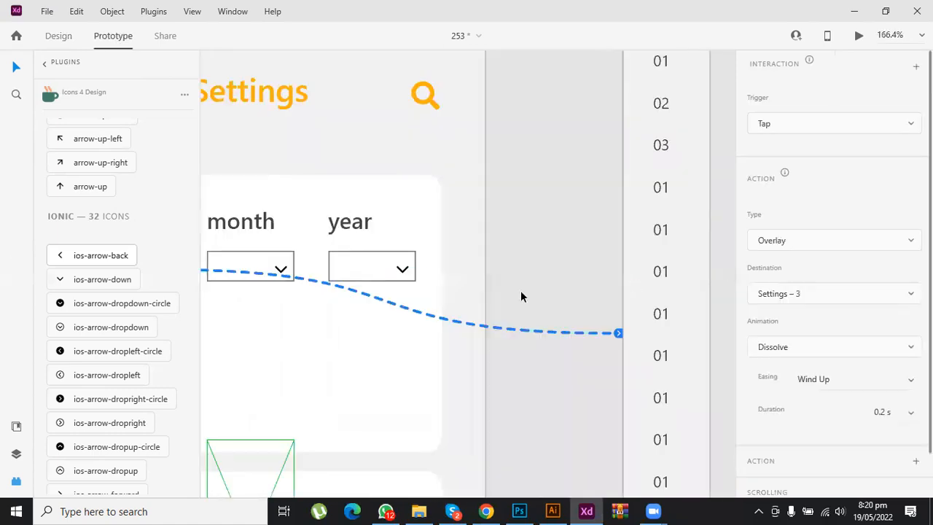
Step: Position the Settings – 3 overlay directly beneath the Date box, in line with the box's sides
scroll(502, 286, down, 5)
drag(452, 379, 401, 323)
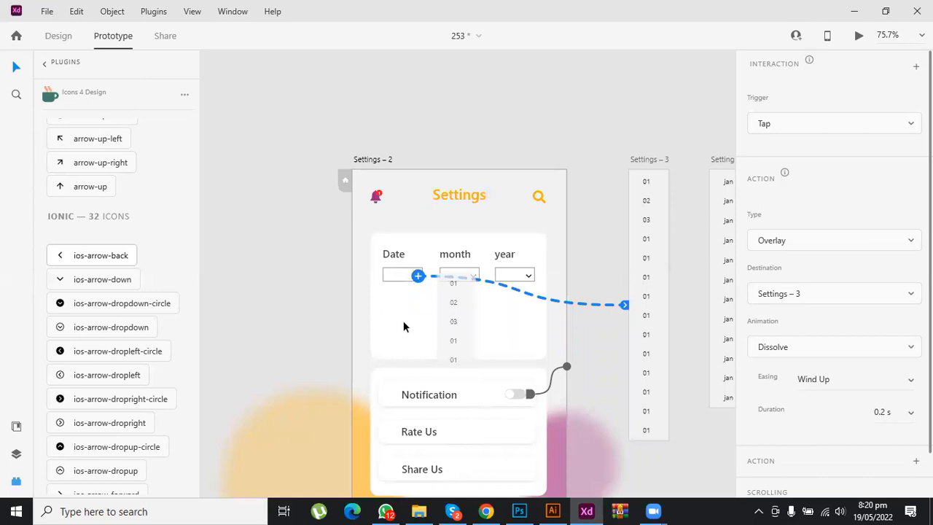
drag(401, 328, 404, 322)
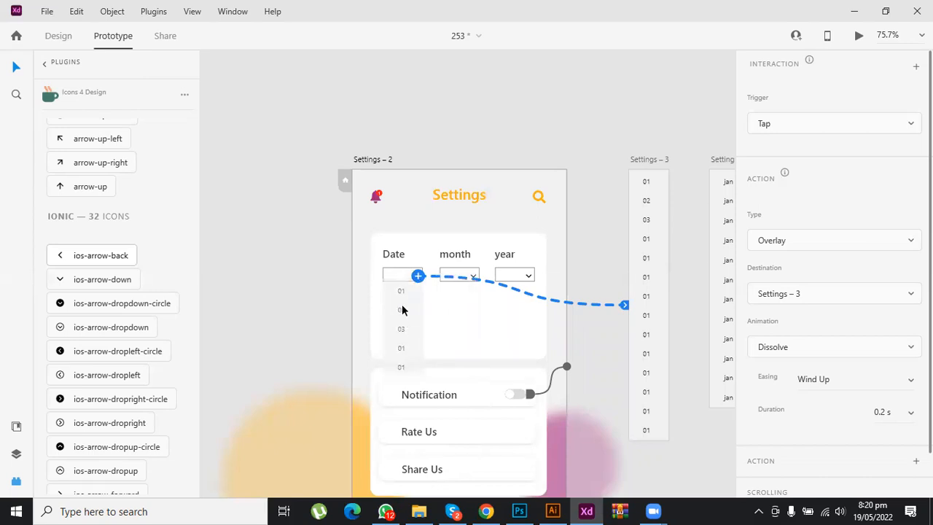
scroll(407, 314, up, 5)
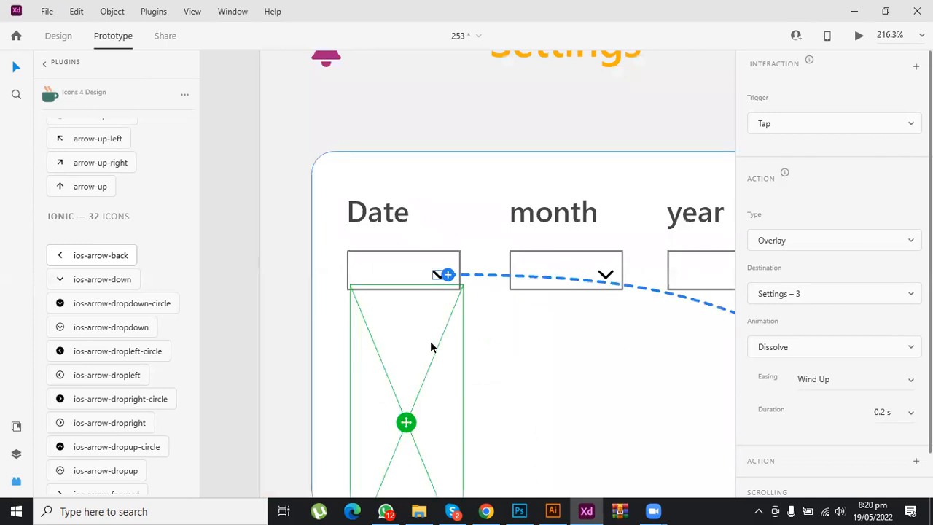
click(430, 345)
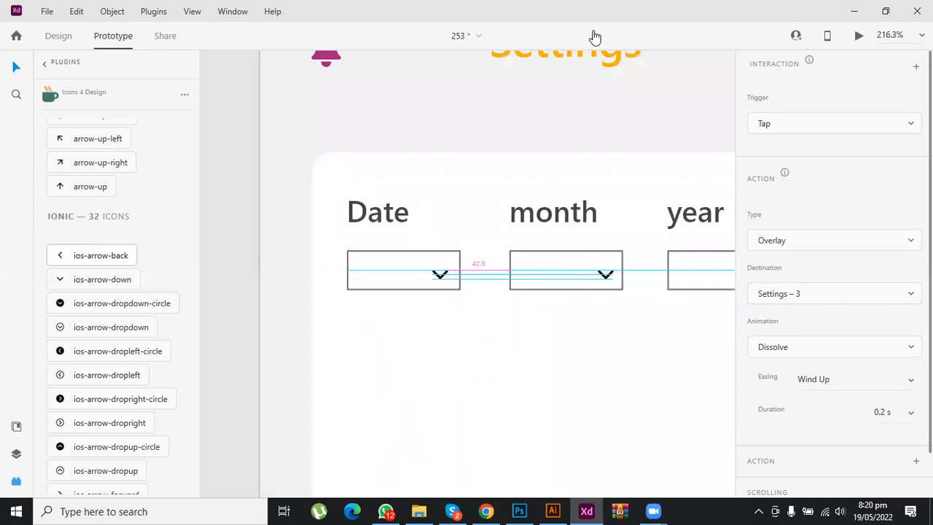
scroll(402, 365, down, 1)
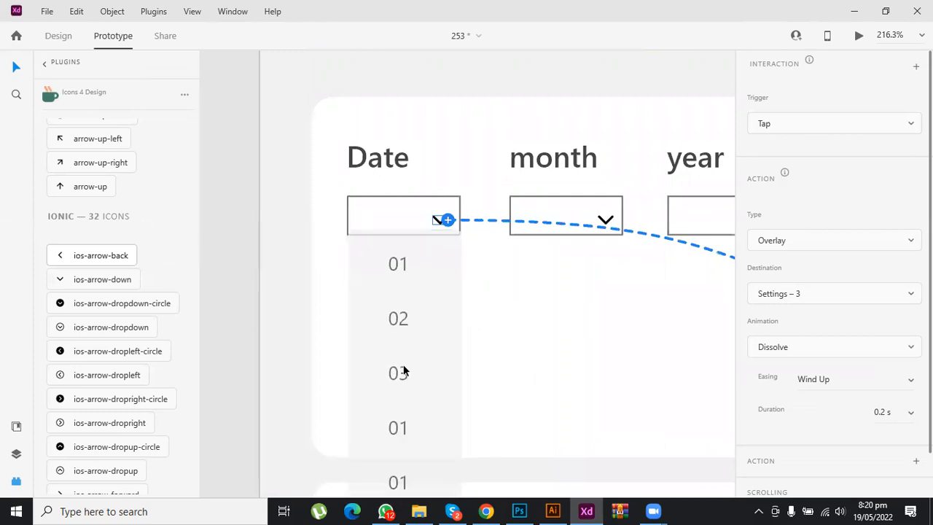
scroll(576, 226, down, 1)
Step: Link the month dropdown arrow to Settings – 4 as a tap overlay and place the overlay directly beneath the month box
click(576, 225)
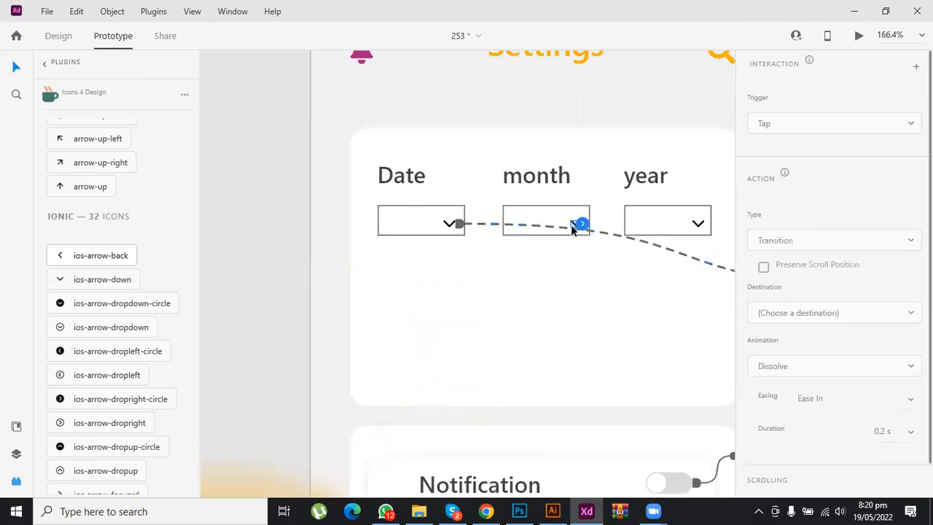
scroll(574, 225, down, 3)
drag(699, 229, 605, 223)
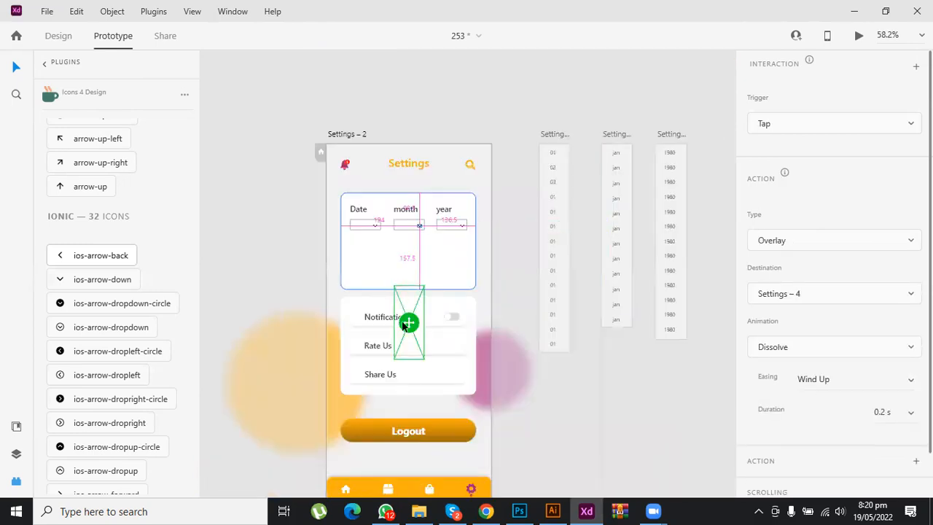
drag(408, 270, 409, 256)
scroll(412, 256, up, 5)
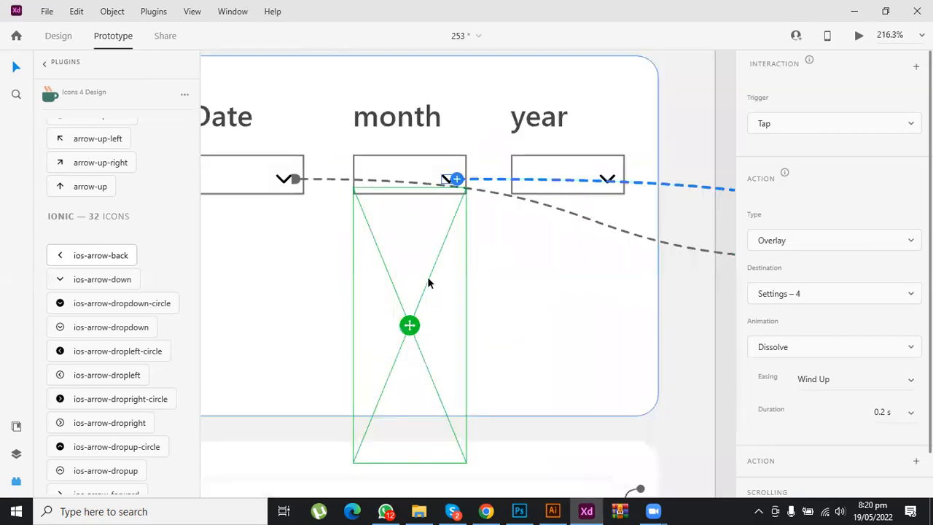
drag(412, 332, 408, 277)
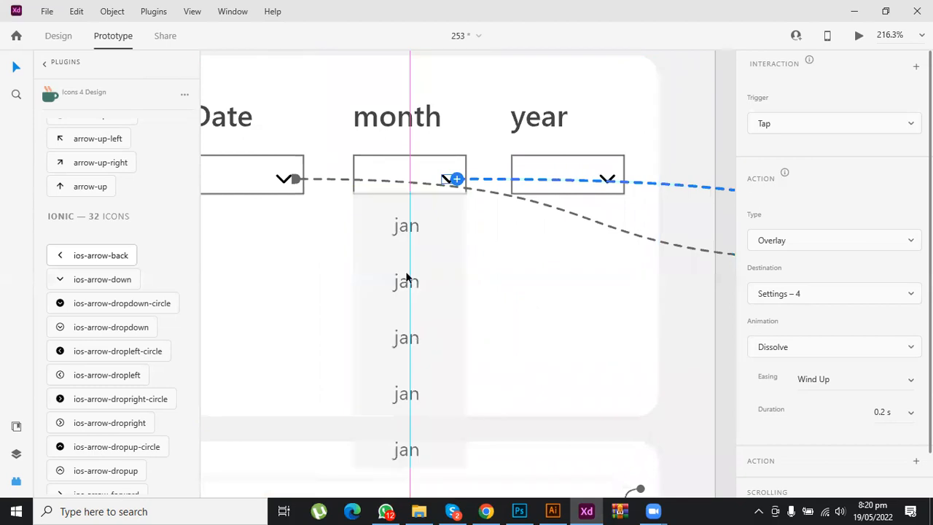
Step: Link the year dropdown arrow to Settings – 5 as a tap overlay and place the overlay directly beneath the year box
scroll(531, 231, down, 4)
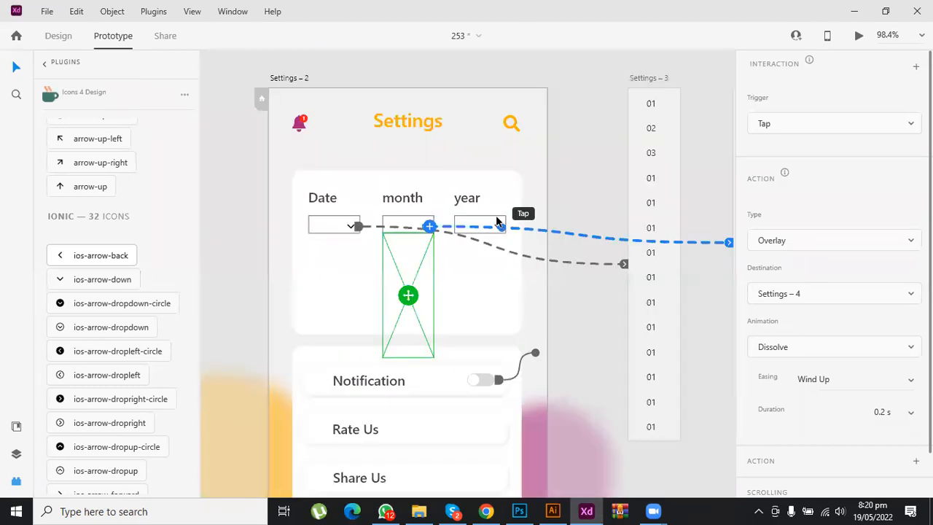
scroll(493, 219, up, 8)
click(493, 219)
scroll(493, 221, down, 2)
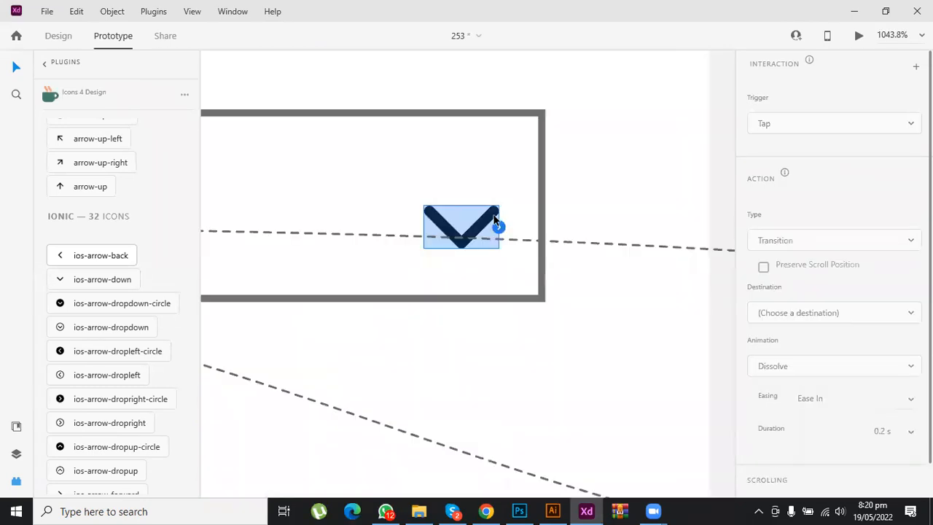
scroll(490, 222, down, 2)
scroll(489, 222, down, 5)
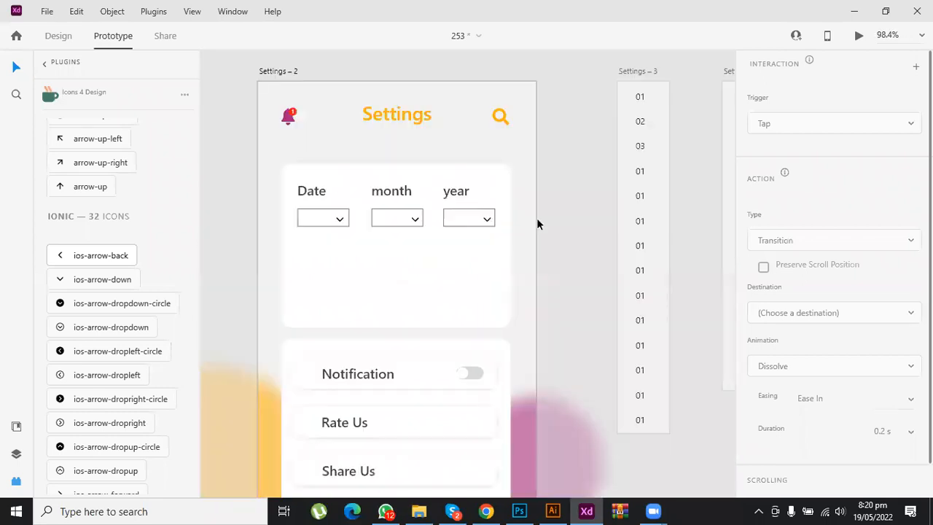
drag(736, 215, 631, 202)
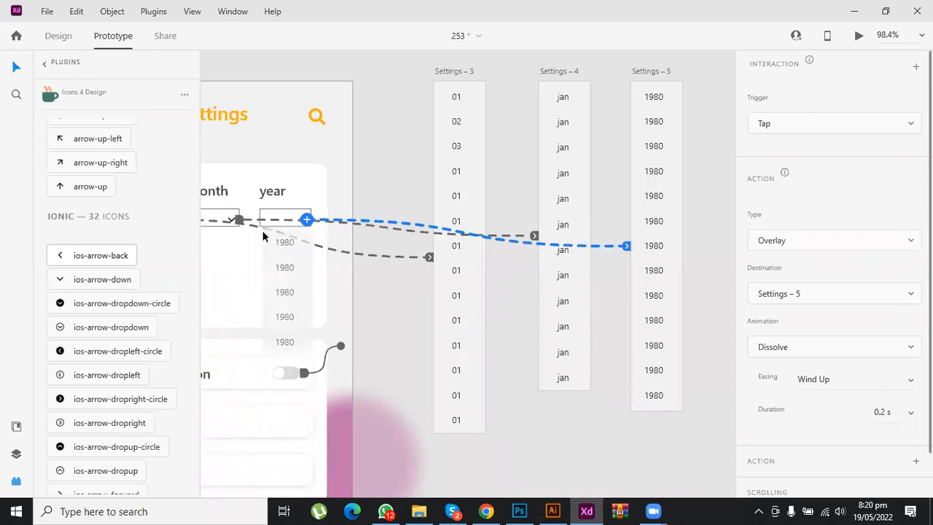
scroll(333, 287, up, 3)
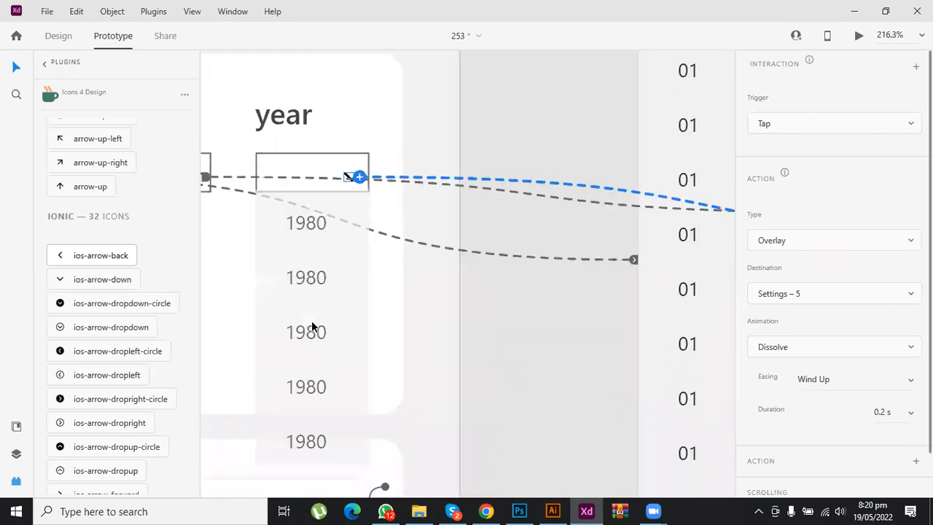
scroll(370, 272, down, 5)
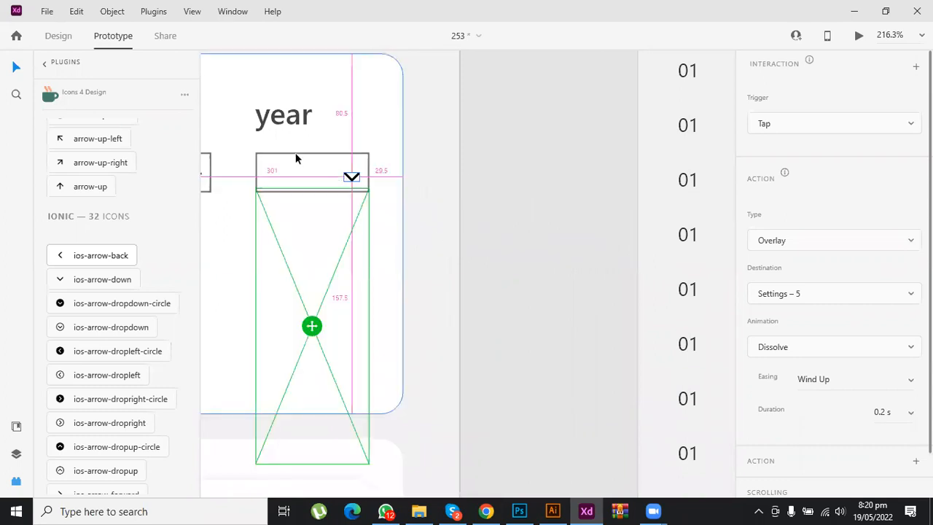
Step: Preview the prototype, open the Date, month and year dropdowns in turn, scroll through their lists, and close the preview
click(862, 35)
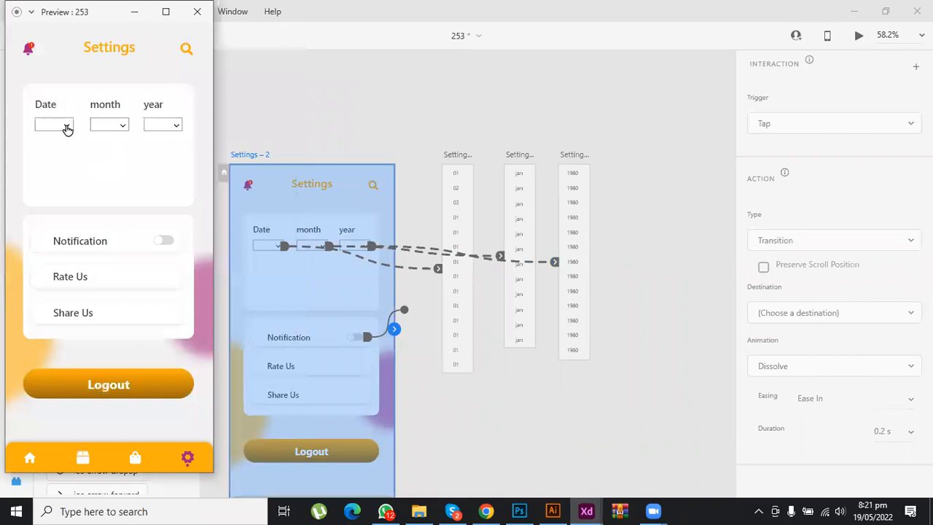
click(55, 167)
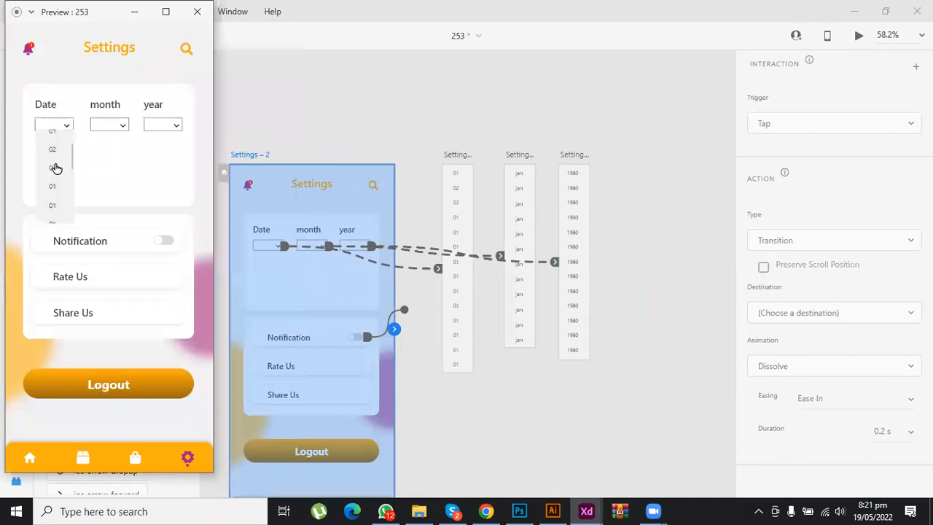
scroll(59, 169, up, 1)
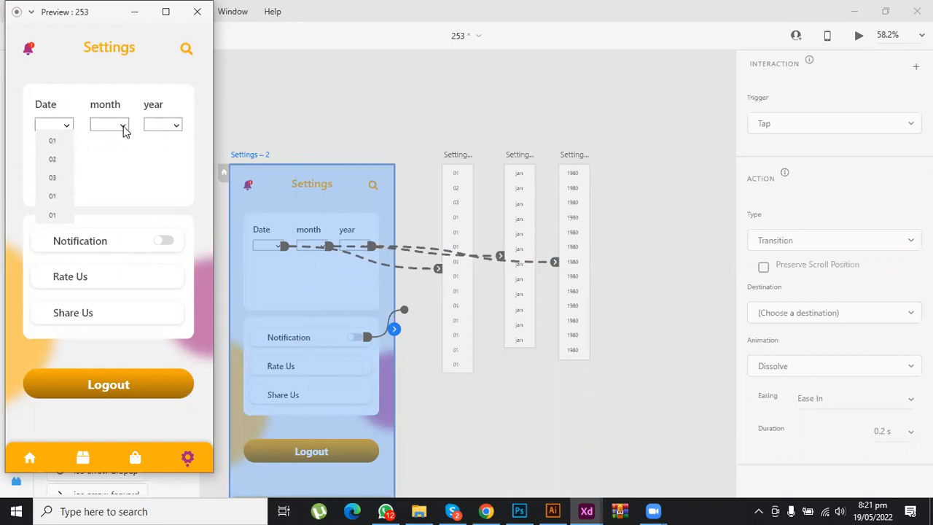
click(108, 175)
scroll(107, 182, down, 1)
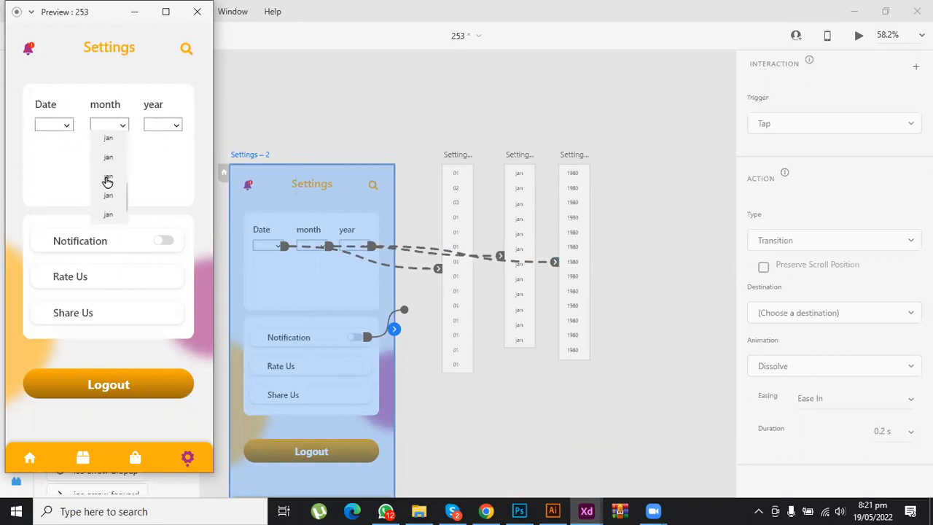
click(178, 129)
scroll(162, 179, down, 1)
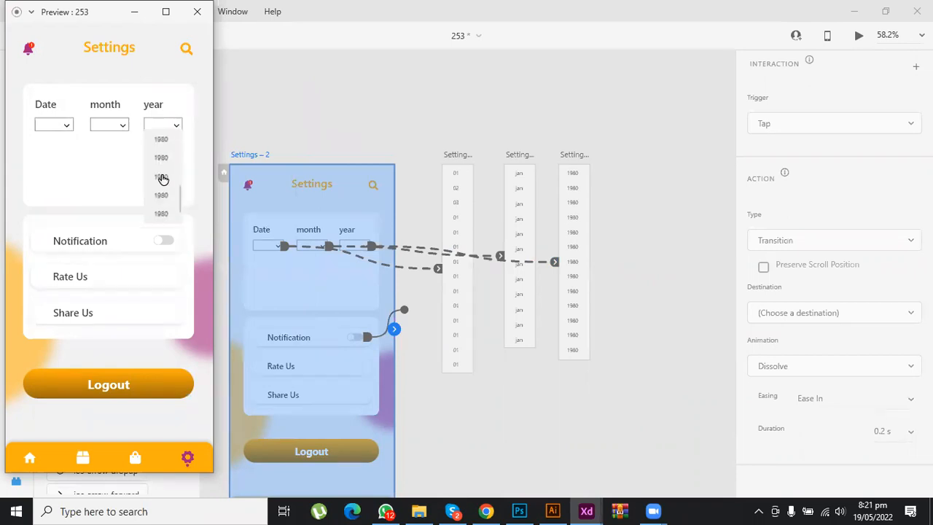
click(212, 131)
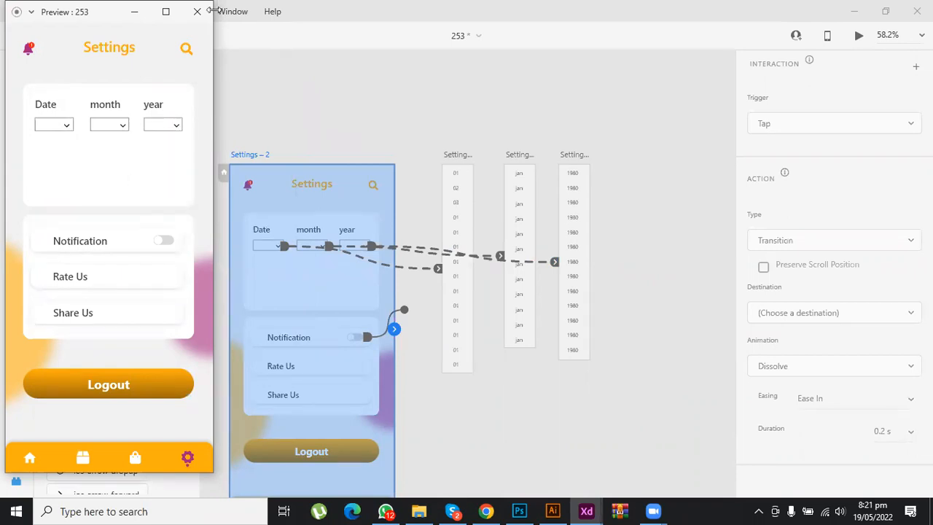
click(197, 13)
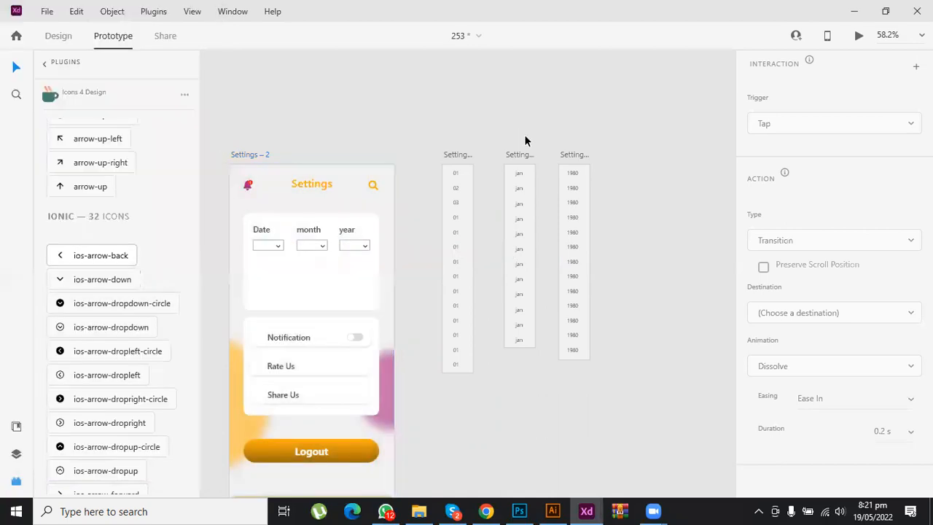
Step: Delete the Settings – 2 artboard and the three date, month and year list artboards beside it
scroll(524, 135, down, 4)
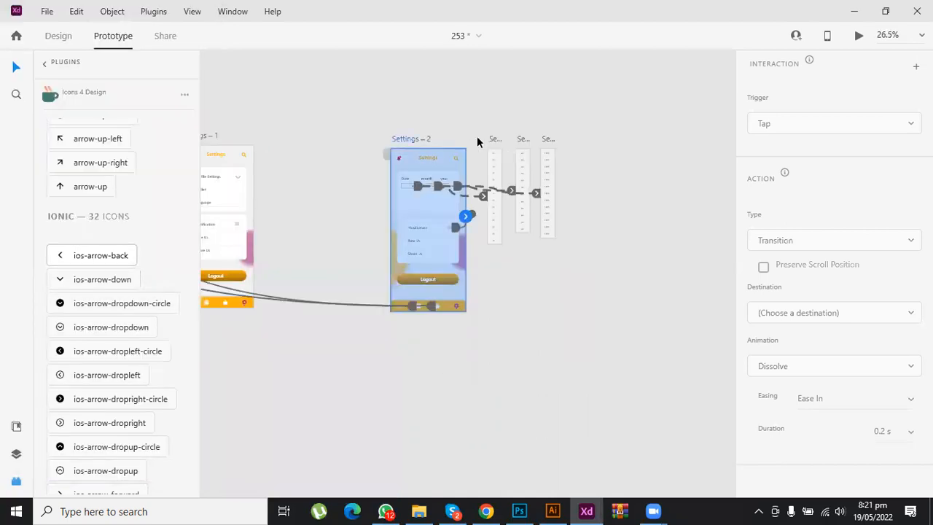
key(Delete)
click(496, 139)
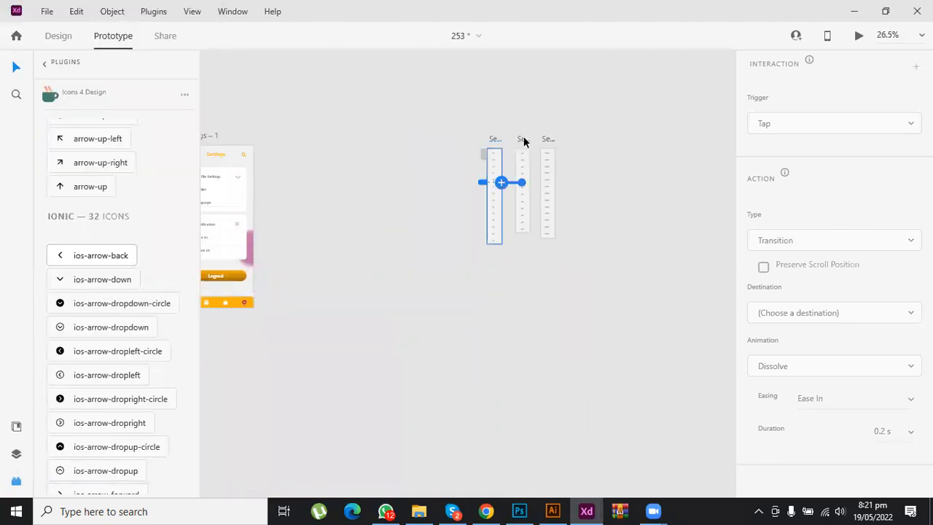
shift+click(523, 139)
shift+click(548, 139)
key(Delete)
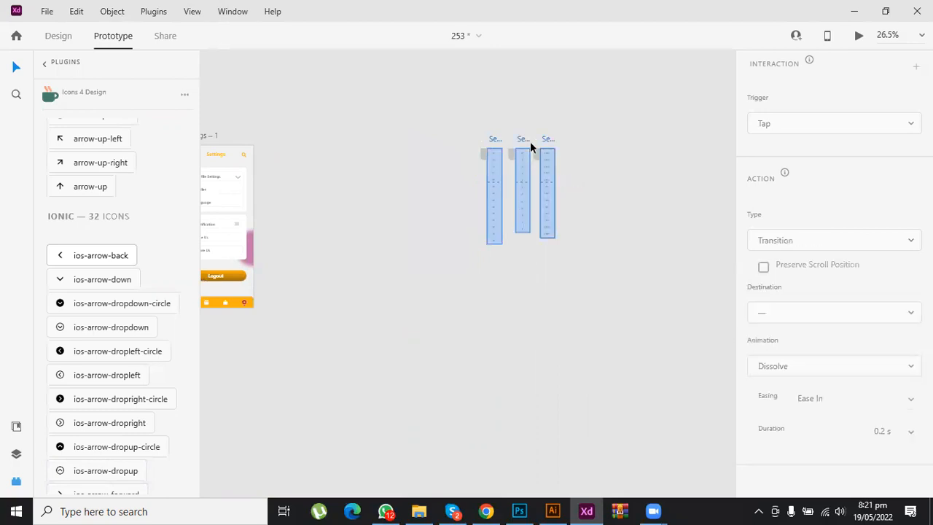
key(Delete)
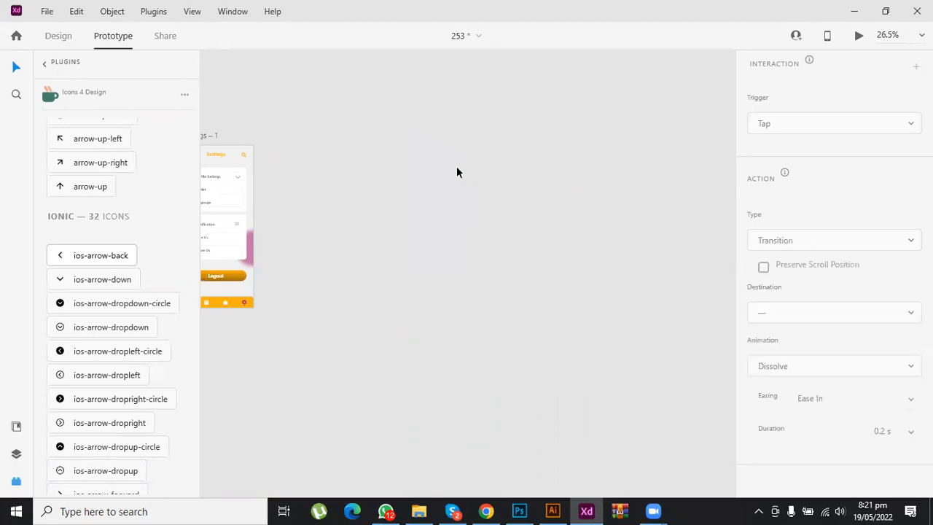
Step: In design mode, mark the orange circle on the Splash artboard for export and select the purple circle
scroll(339, 173, down, 5)
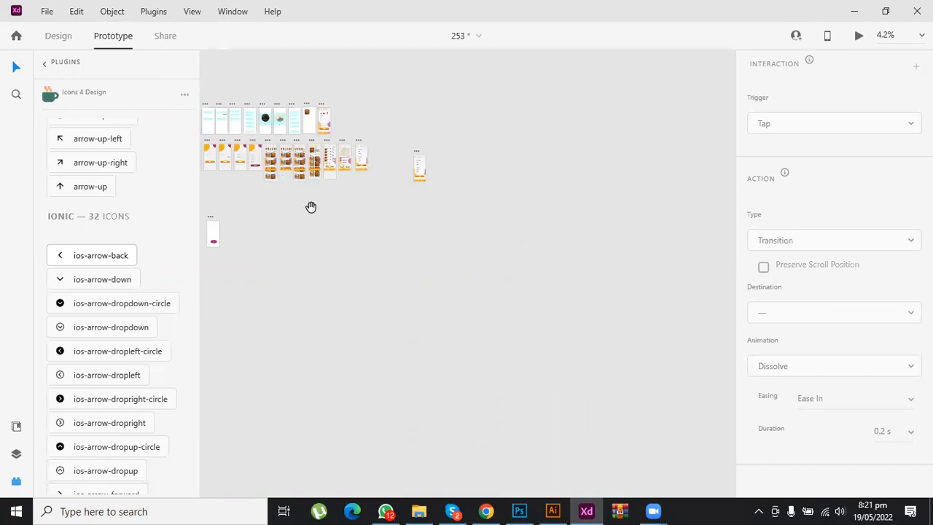
scroll(431, 233, left, 3)
scroll(417, 217, up, 5)
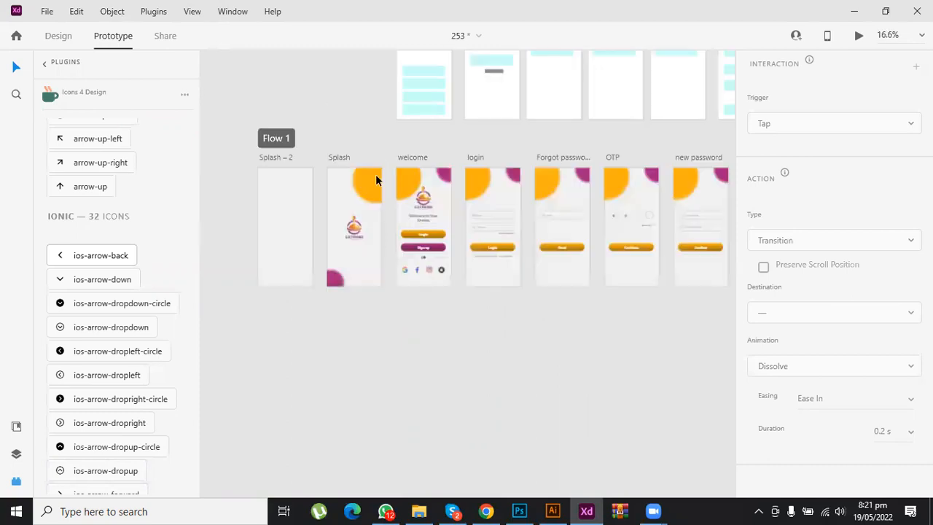
scroll(370, 177, up, 3)
click(322, 265)
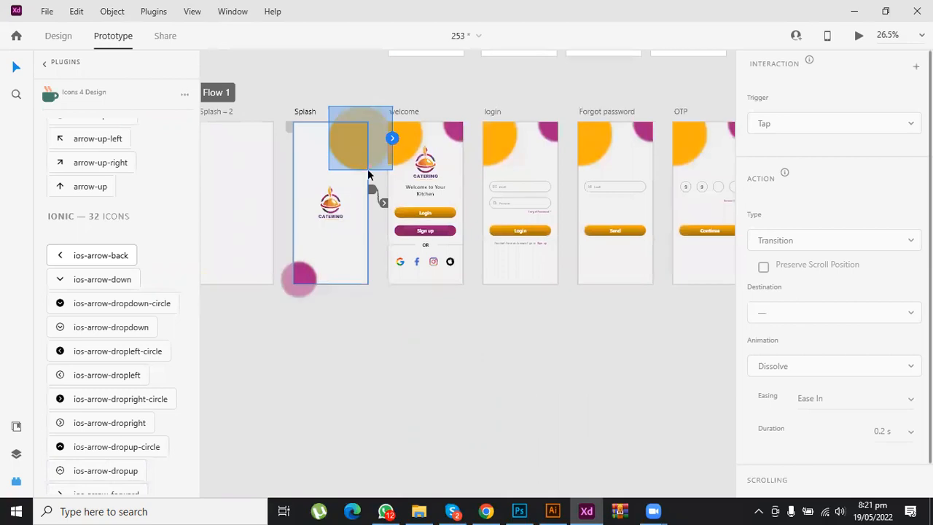
click(60, 38)
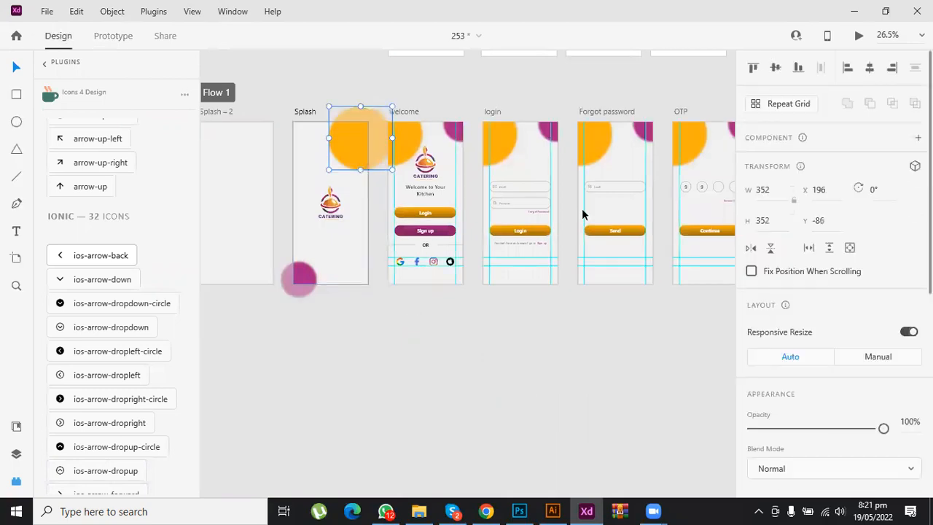
scroll(827, 437, down, 5)
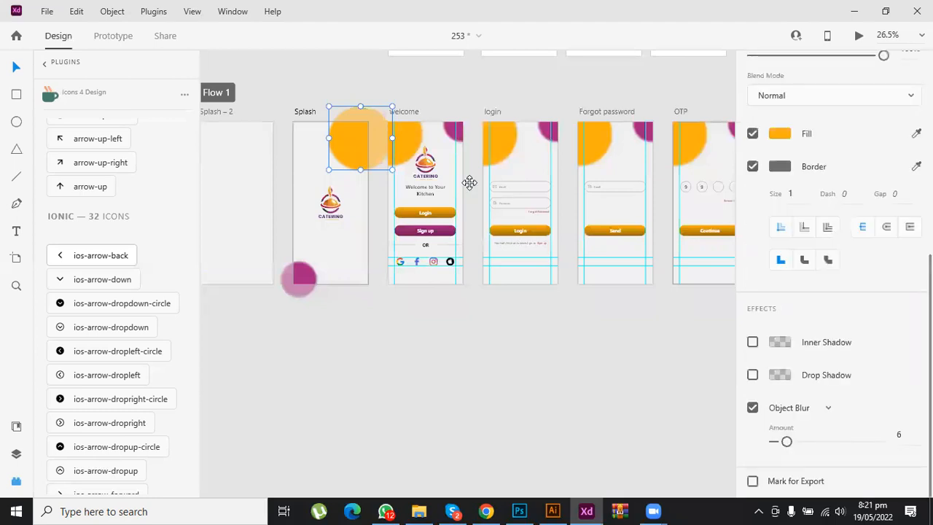
click(752, 481)
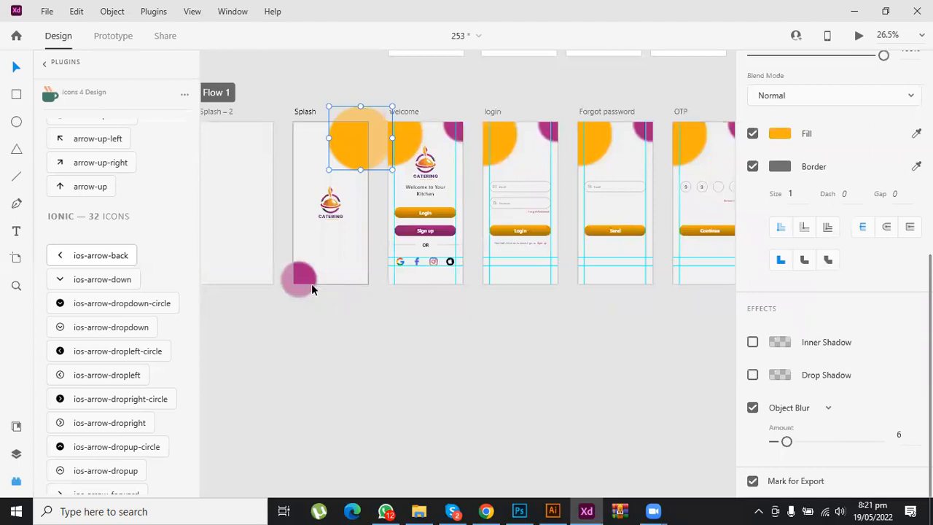
key(ctrl+z)
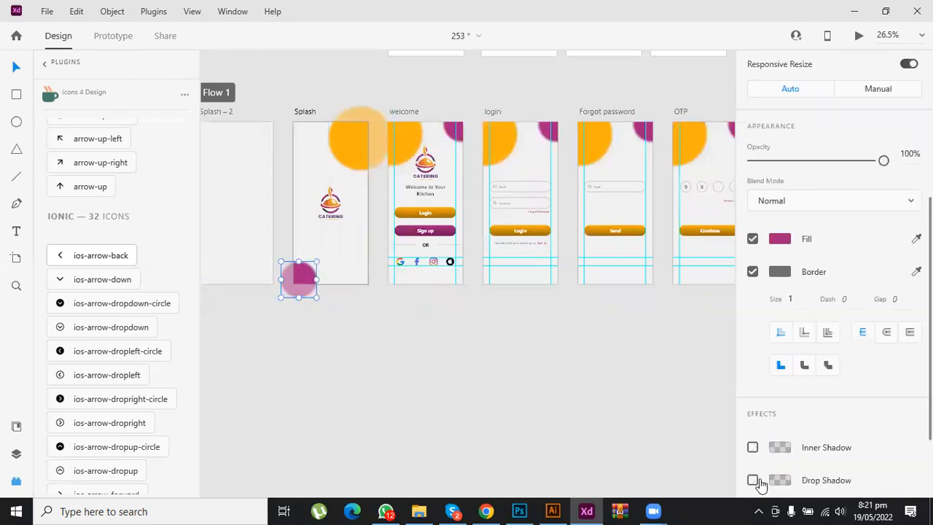
Step: Mark the Login button on the welcome artboard for export, and clear the selection
click(435, 212)
scroll(427, 211, up, 3)
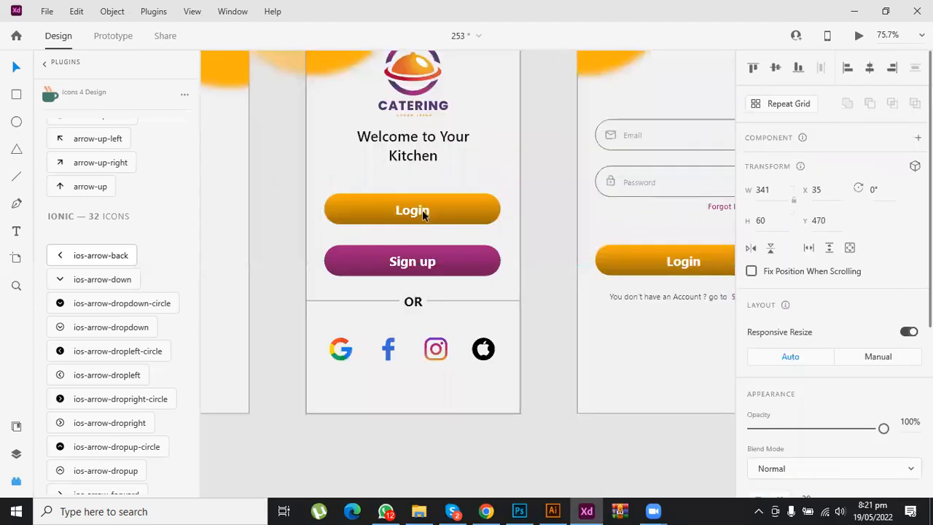
scroll(756, 467, down, 3)
scroll(510, 245, down, 1)
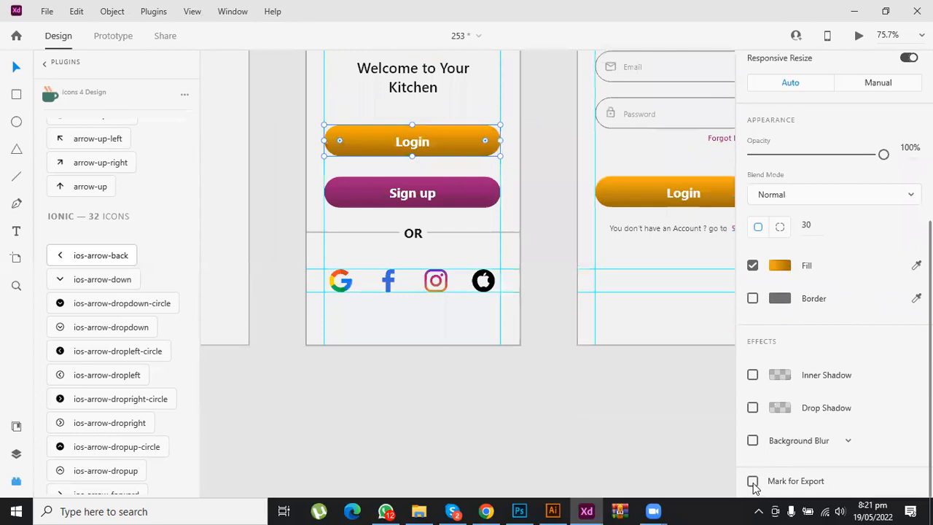
click(473, 193)
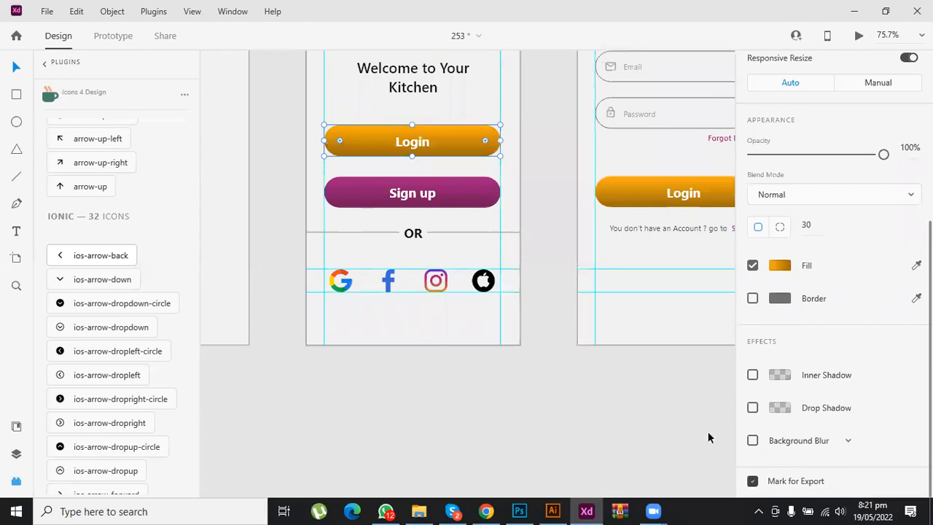
click(753, 481)
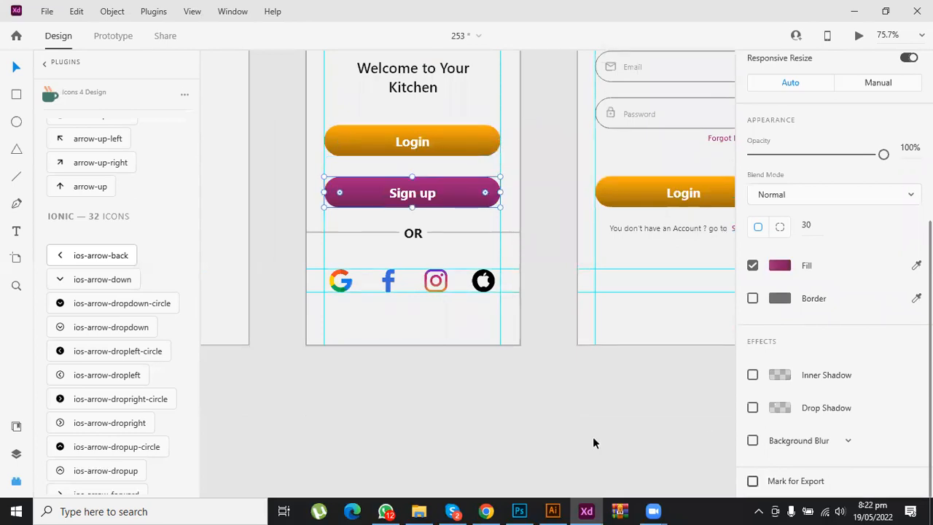
key(Escape)
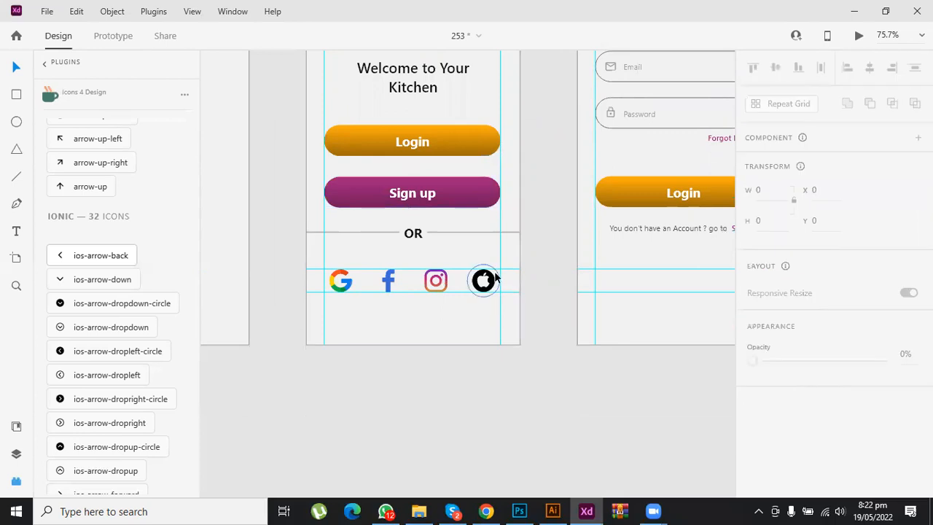
Step: Mark the Catering logo on the welcome artboard for export
scroll(444, 179, up, 3)
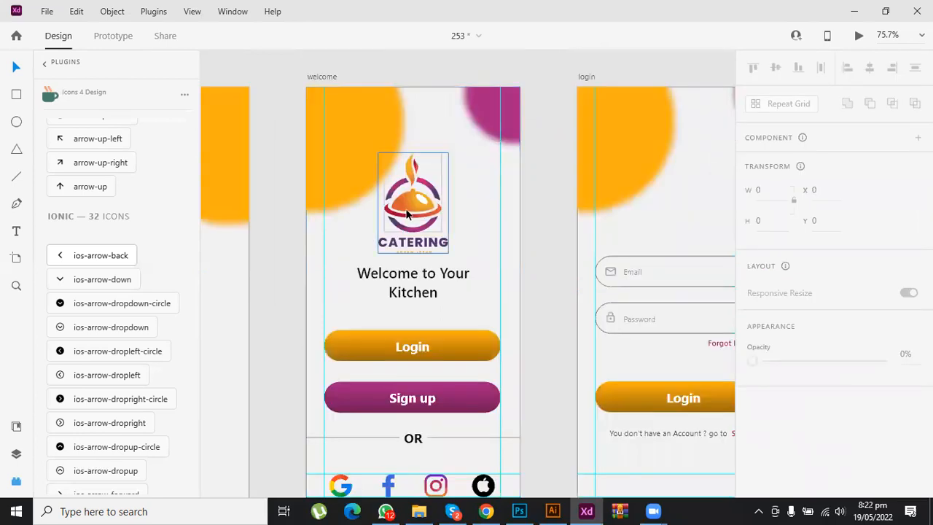
click(408, 214)
scroll(793, 451, down, 4)
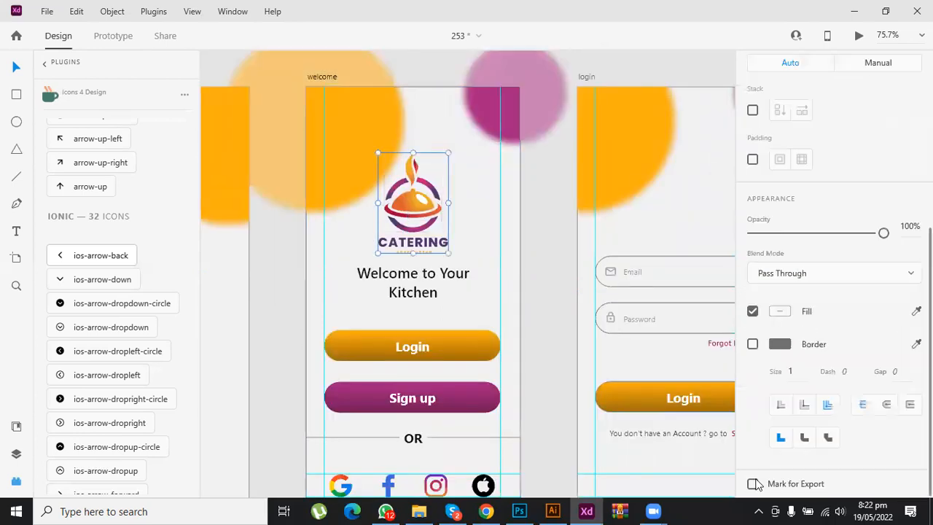
click(754, 484)
Step: Look through the login, Forgot password, OTP, new password and Sign Up artboards as far as home
scroll(536, 93, right, 3)
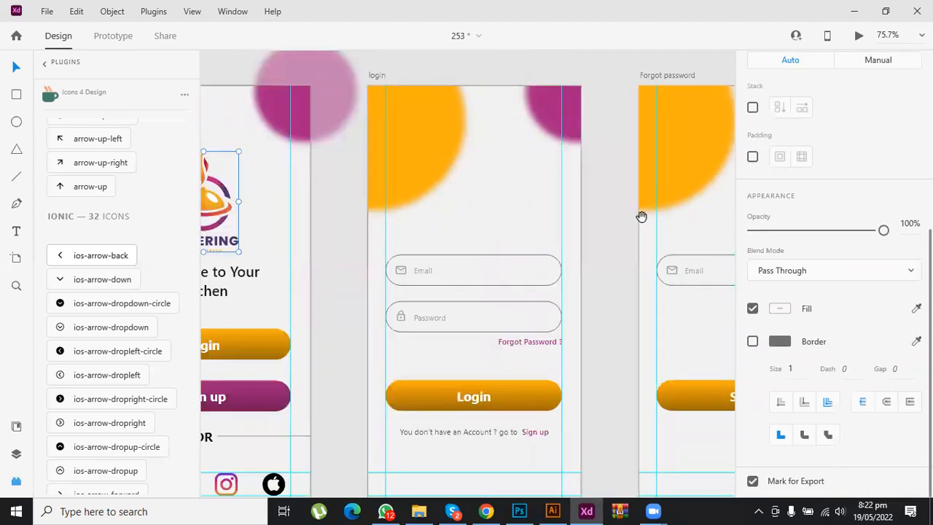
scroll(525, 141, down, 2)
scroll(525, 141, right, 3)
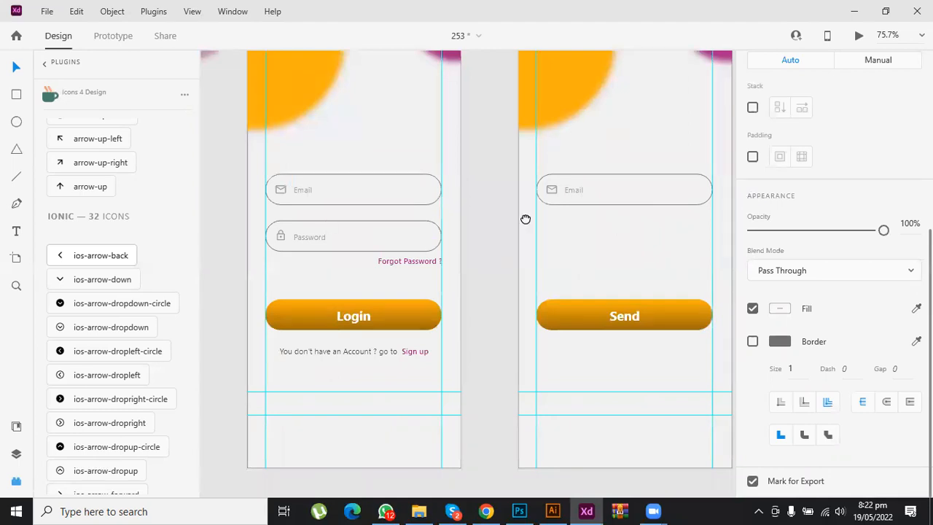
scroll(516, 210, right, 3)
scroll(315, 187, up, 2)
scroll(315, 186, right, 2)
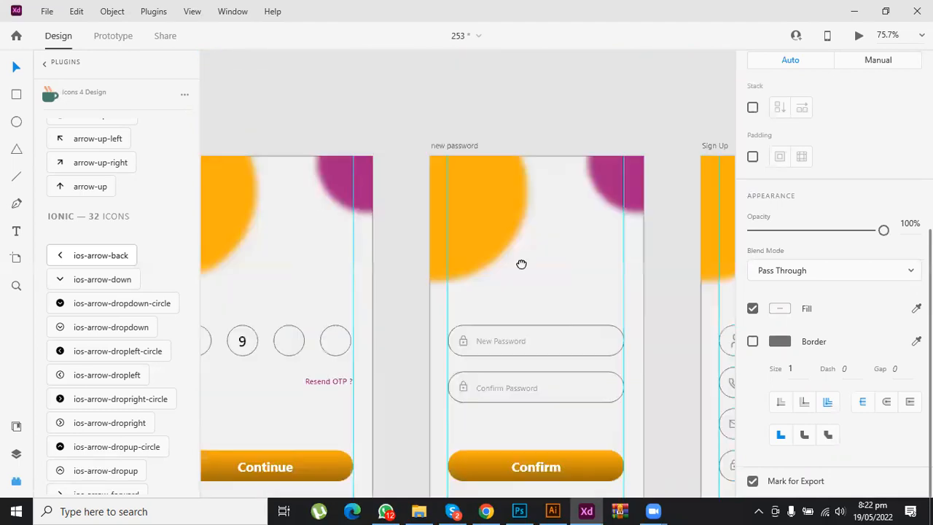
scroll(469, 421, right, 4)
scroll(469, 421, down, 1)
scroll(456, 239, right, 4)
scroll(455, 238, down, 1)
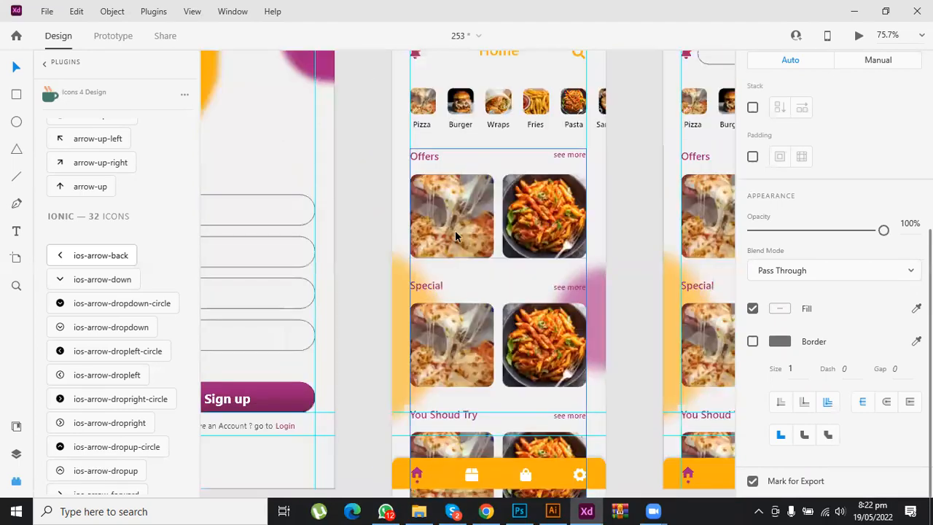
Step: Check the export setting of the pizza and pasta images under Offers on the home artboard, and select the navigation bar
click(455, 235)
double_click(455, 230)
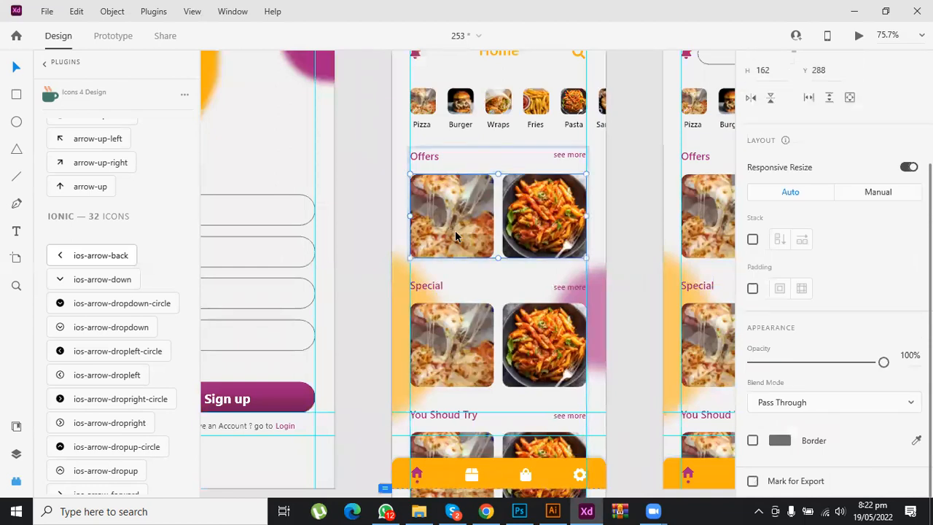
scroll(782, 472, down, 3)
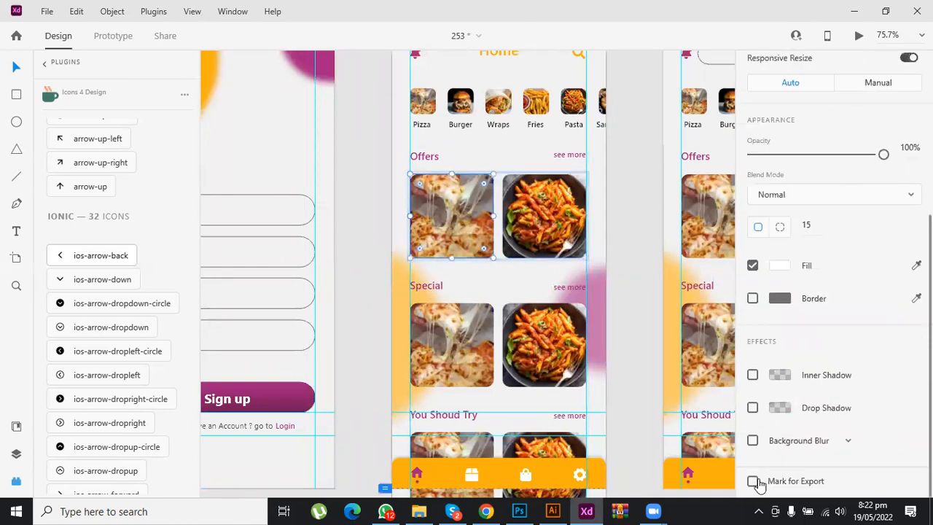
key(Tab)
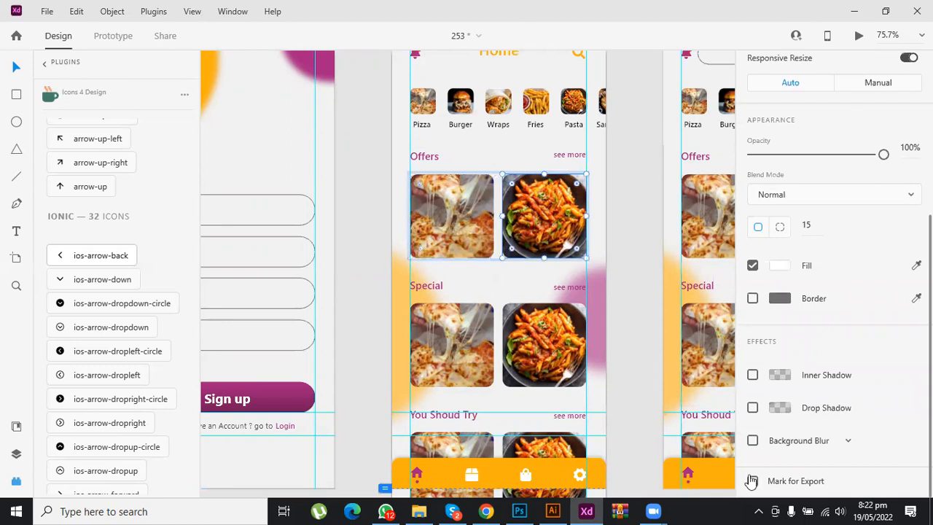
click(474, 482)
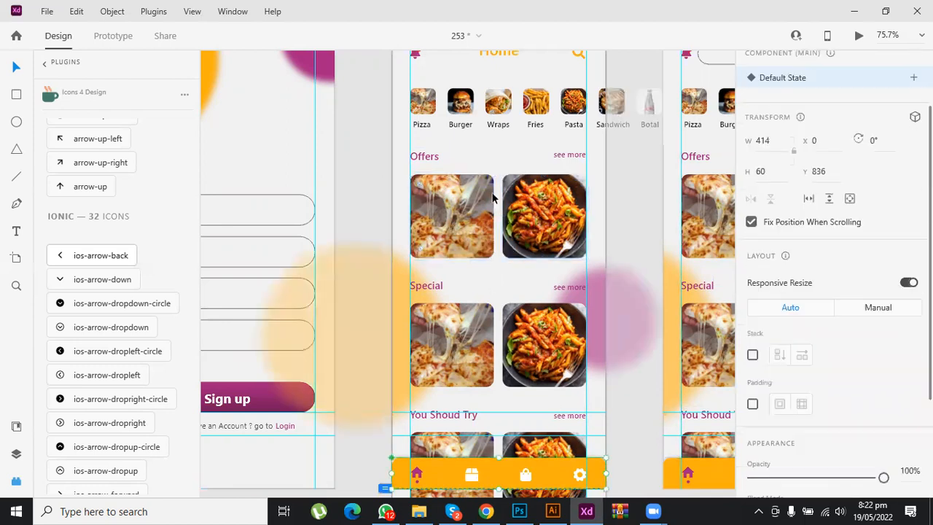
Step: Look through the remaining artboards from home to Settings
scroll(408, 223, up, 2)
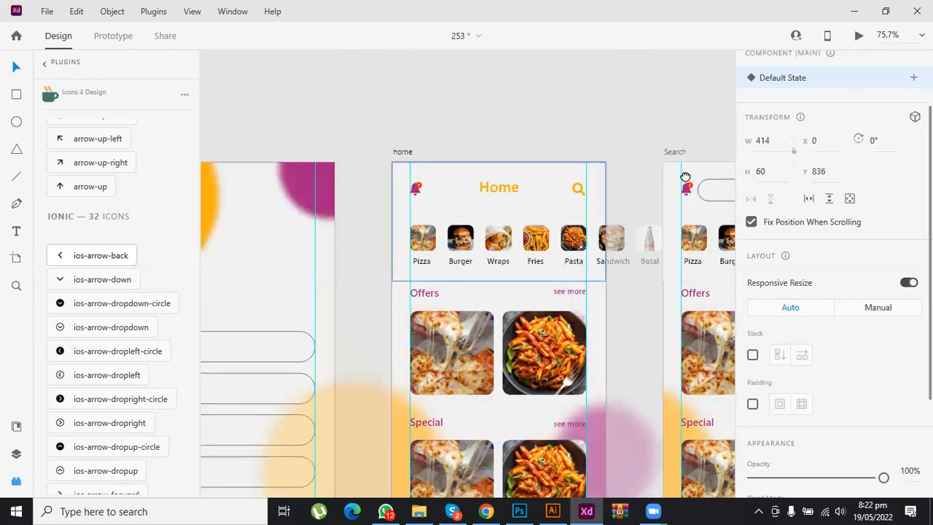
drag(570, 234, 399, 206)
drag(671, 328, 441, 260)
drag(698, 250, 379, 250)
scroll(569, 313, right, 3)
scroll(569, 314, up, 2)
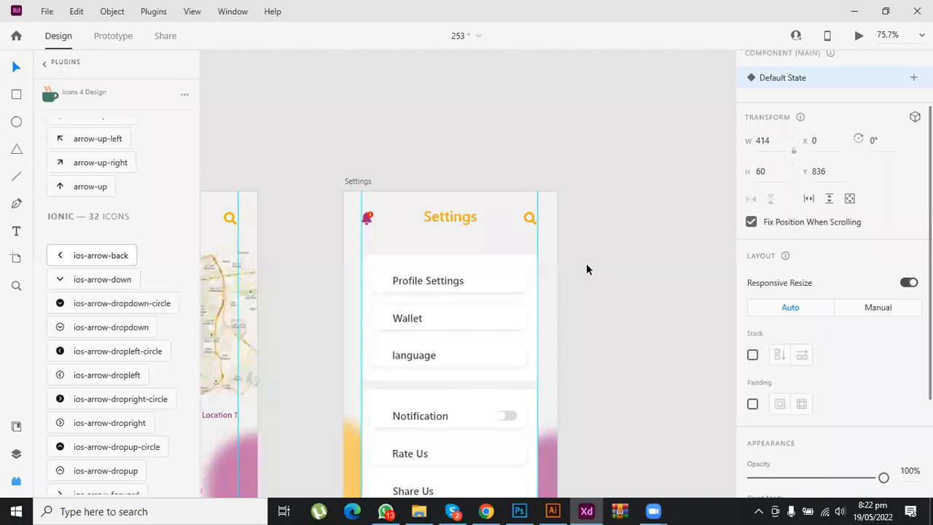
Step: Check in Share mode which artboards belong to Flow 1, and return to the welcome and login artboards in Design mode
scroll(488, 74, down, 5)
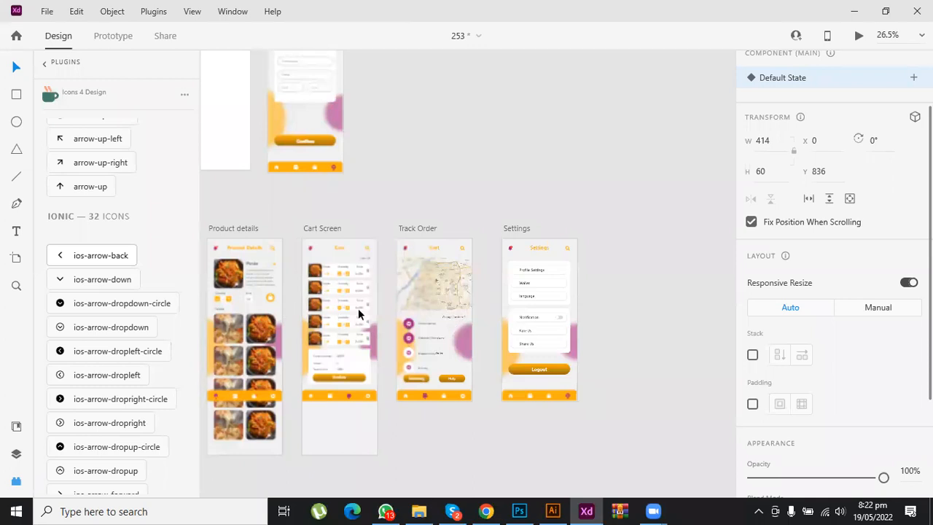
key(ctrl+3)
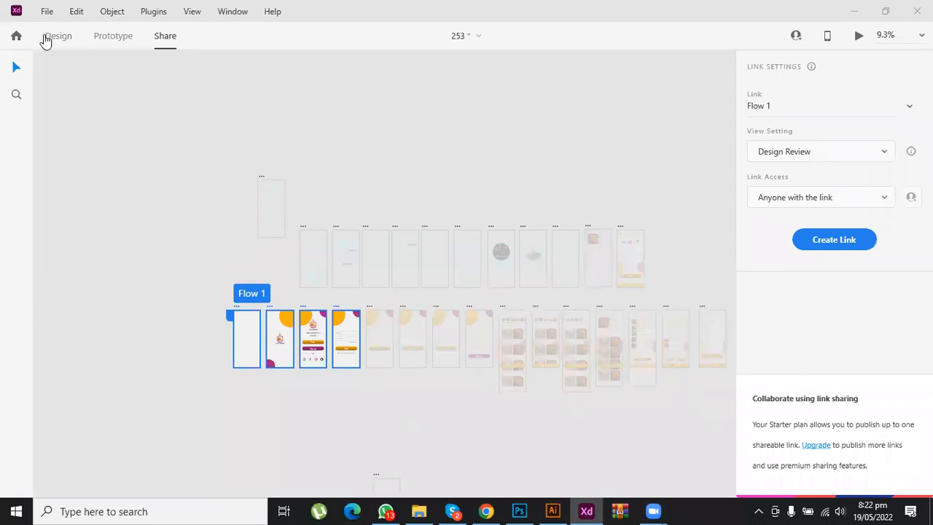
key(ctrl+1)
click(579, 361)
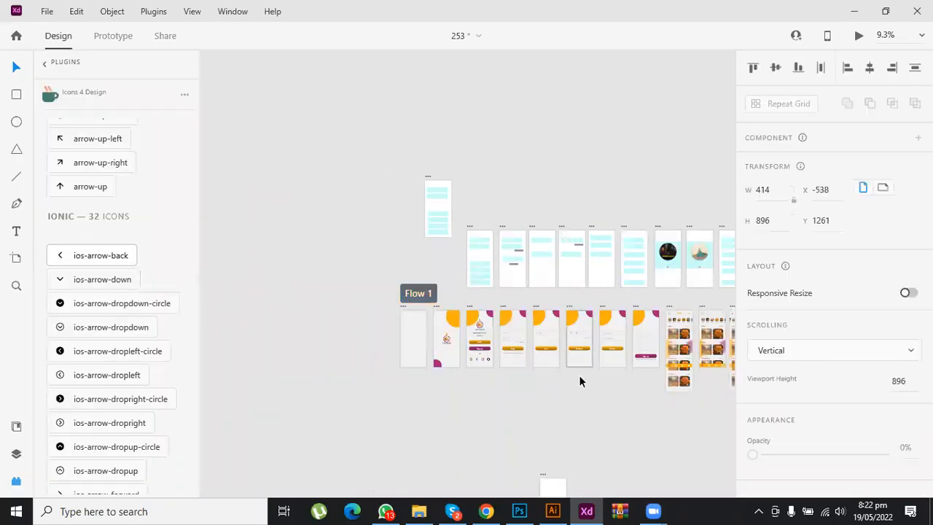
key(ctrl+equal)
key(ctrl+equal)
click(239, 67)
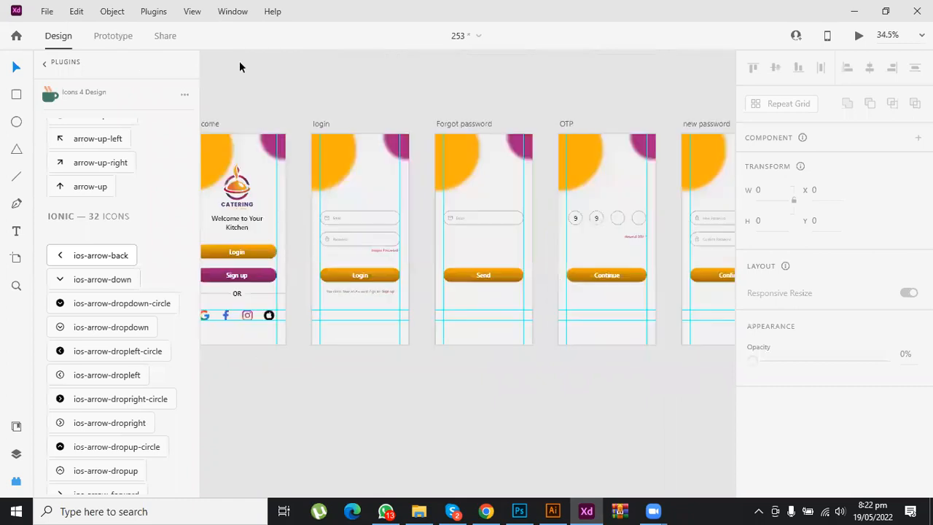
Step: In Prototype mode, link the Login button on the login artboard to the home artboard with the Auto-Animate action
key(ctrl+2)
click(397, 262)
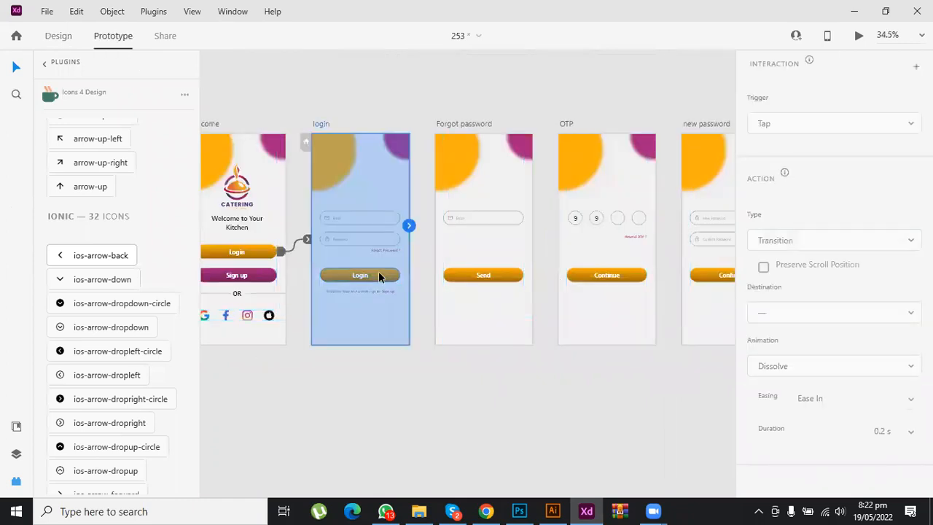
click(390, 275)
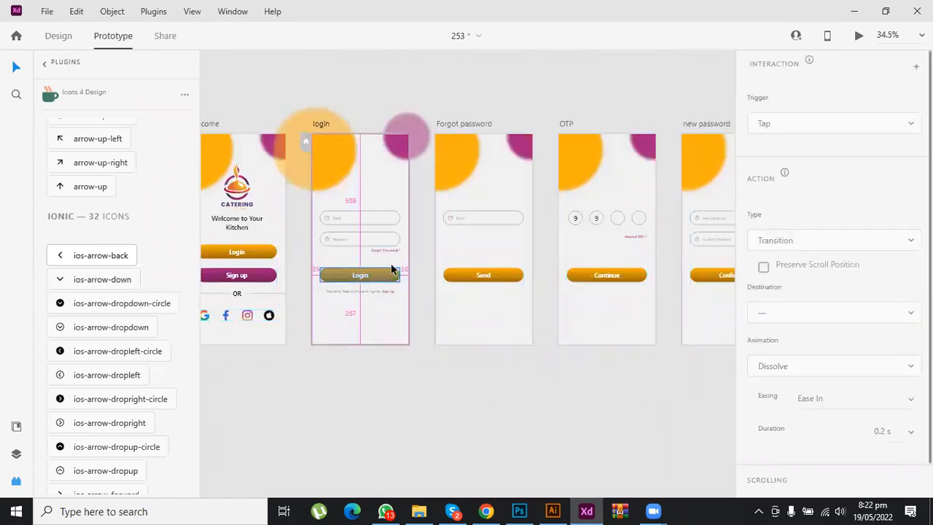
scroll(390, 263, down, 2)
drag(396, 273, 774, 259)
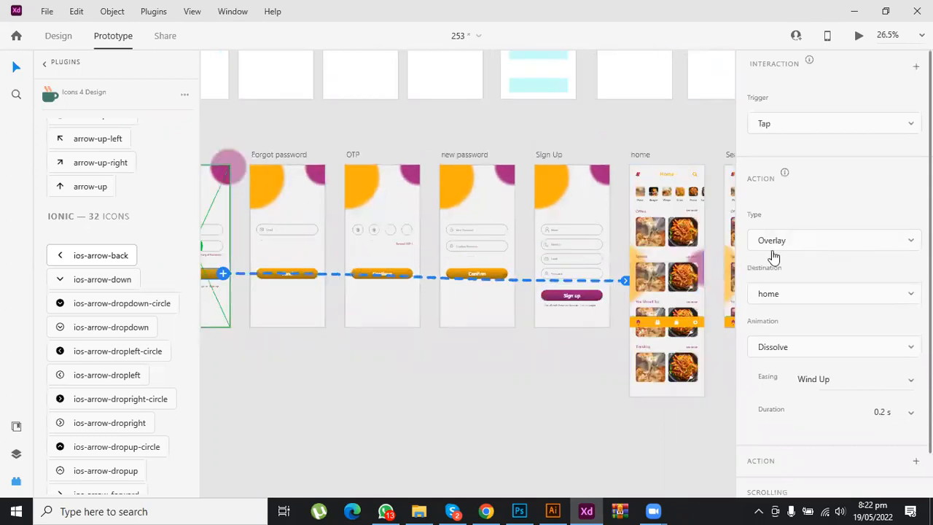
click(791, 240)
click(803, 183)
click(411, 330)
Step: Link the Forgot Password text on the login artboard to the Forgot password artboard
drag(278, 335, 439, 342)
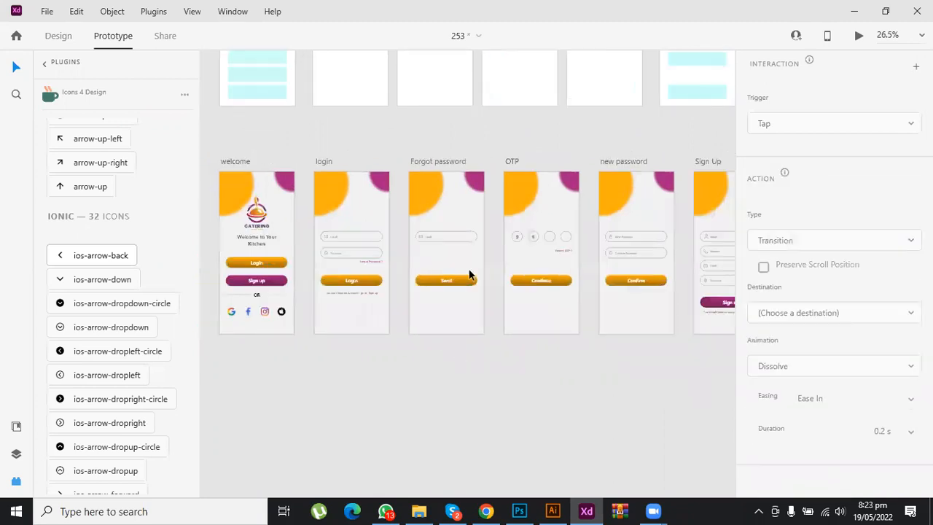
click(407, 278)
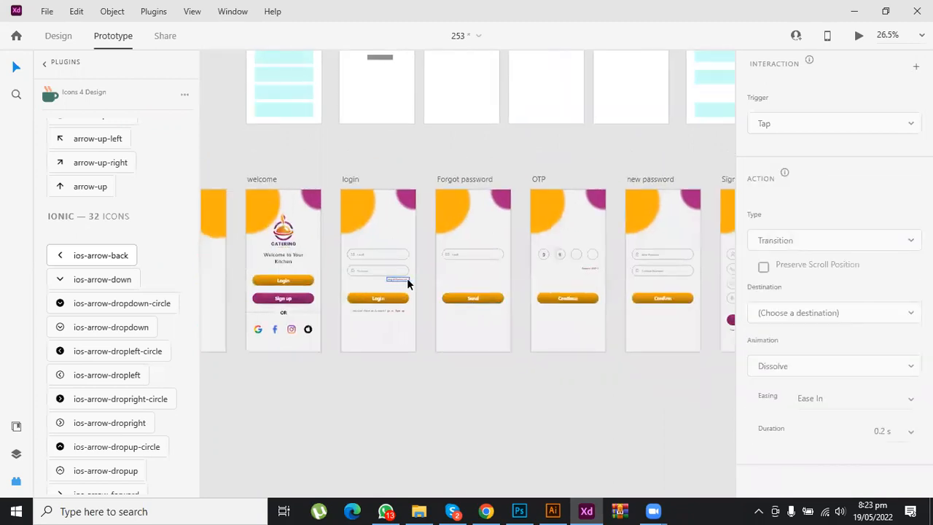
drag(482, 301, 482, 305)
drag(493, 299, 496, 299)
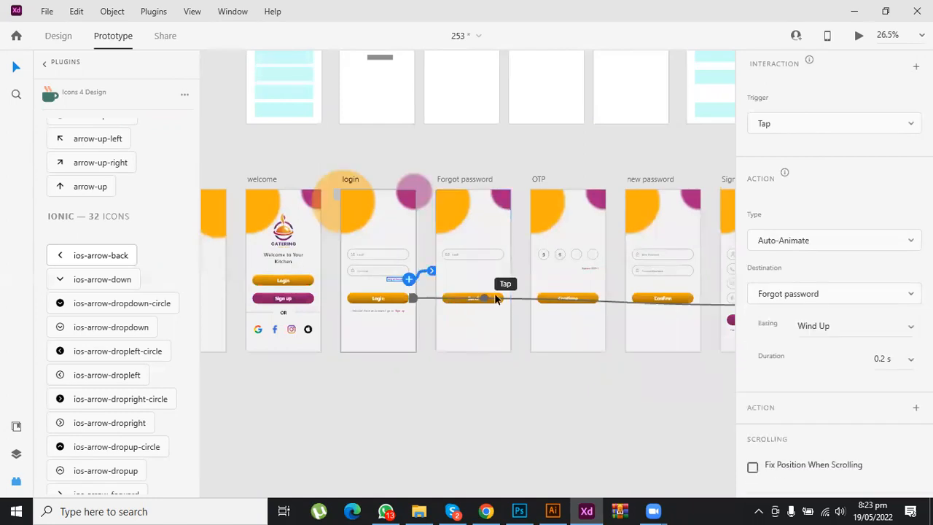
Step: Link the Send button on Forgot password to the OTP artboard, and the OTP Continue button to the new password artboard
scroll(488, 299, up, 3)
click(501, 302)
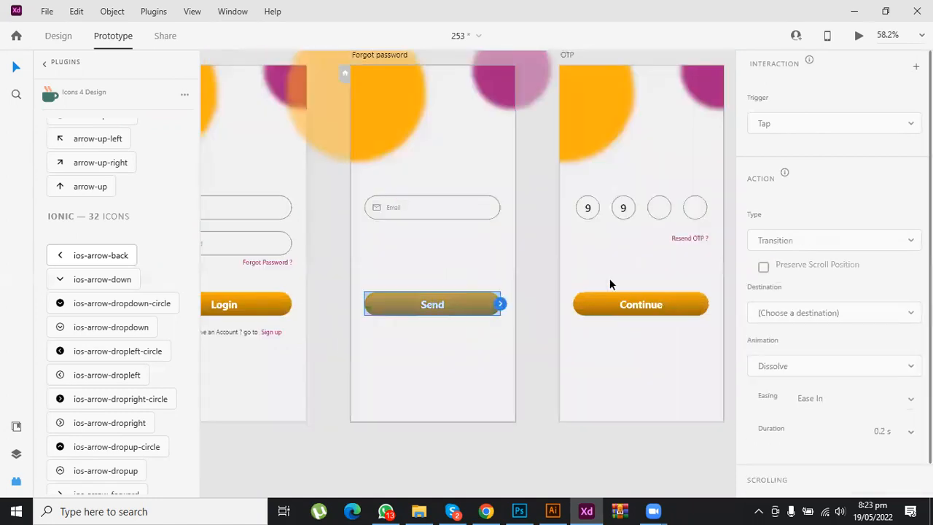
drag(500, 303, 613, 245)
scroll(511, 305, right, 3)
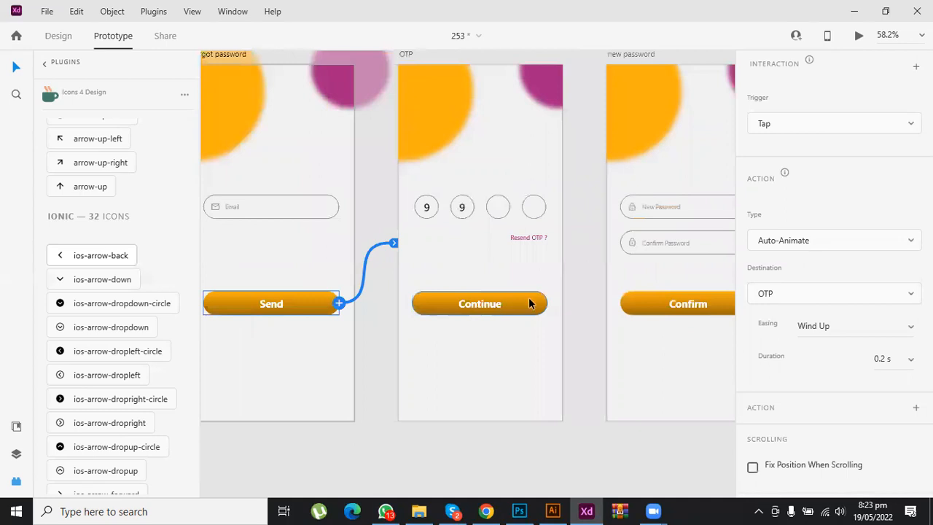
click(539, 304)
drag(548, 304, 639, 237)
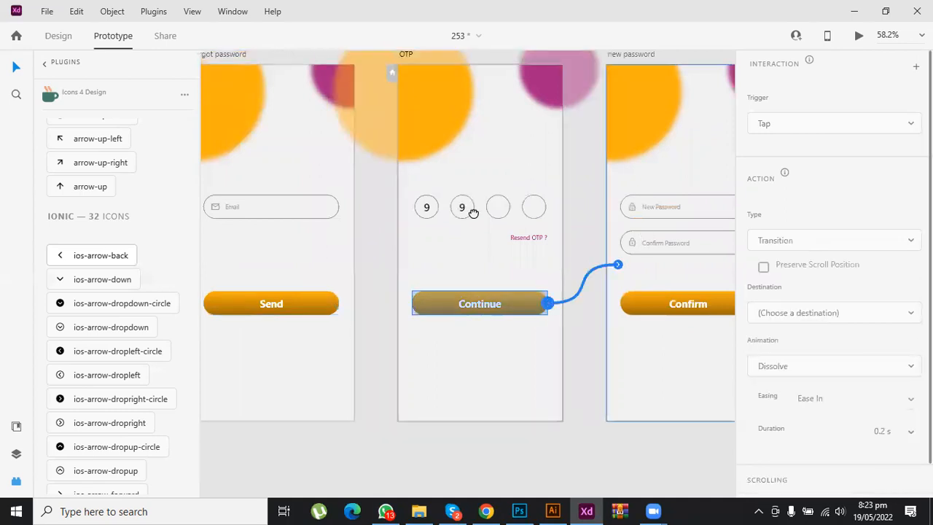
Step: Link both the Confirm button on new password and the Sign up button on the Sign Up artboard to home
scroll(396, 243, right, 5)
click(489, 322)
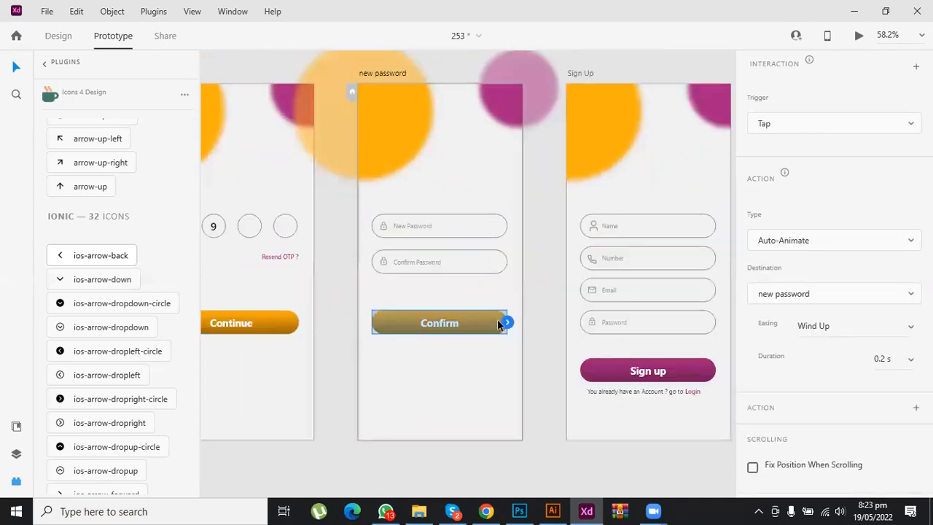
scroll(497, 321, down, 3)
drag(498, 322, 616, 329)
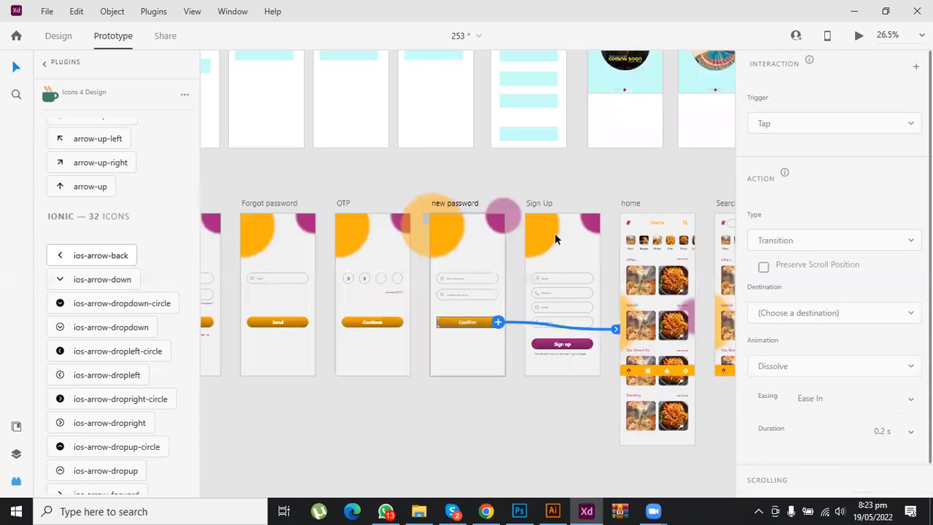
click(583, 344)
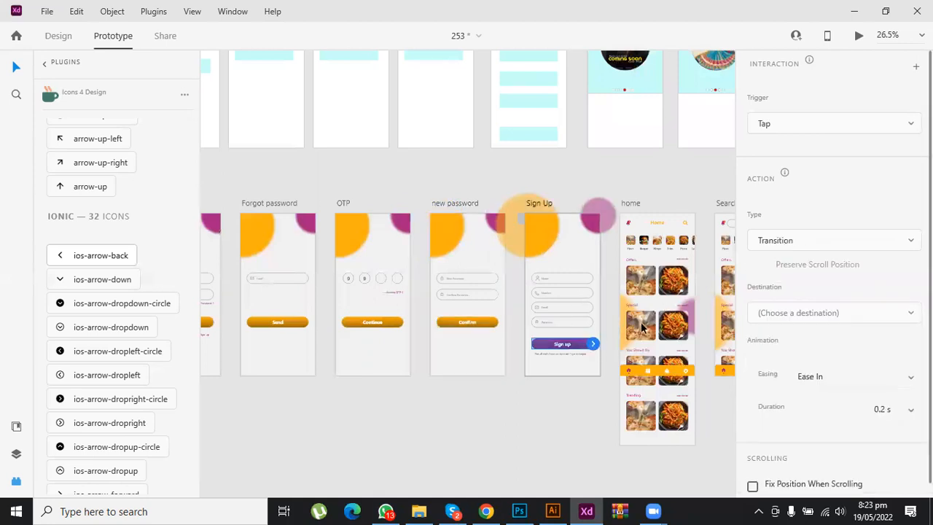
drag(594, 344, 642, 325)
Step: Link the Login text below the Sign up button on the Sign Up artboard to the login artboard
scroll(579, 354, up, 5)
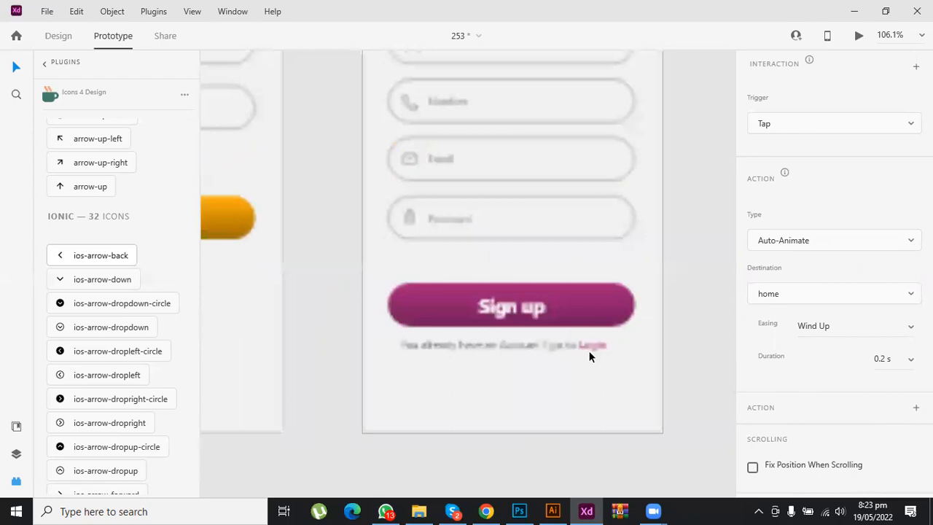
click(613, 343)
scroll(610, 345, down, 3)
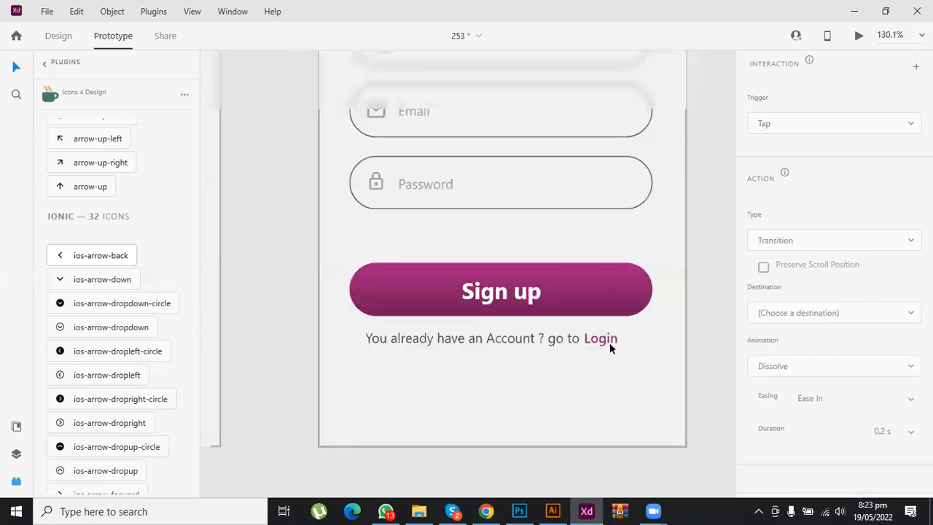
scroll(602, 341, down, 4)
drag(177, 244, 524, 277)
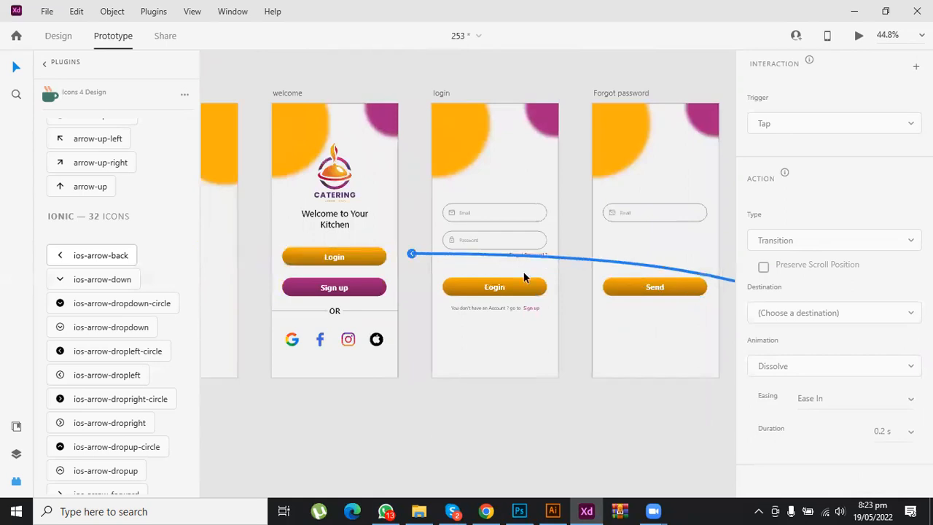
Step: Link the Sign up text below the Login button on the login artboard to the Sign Up artboard
click(533, 307)
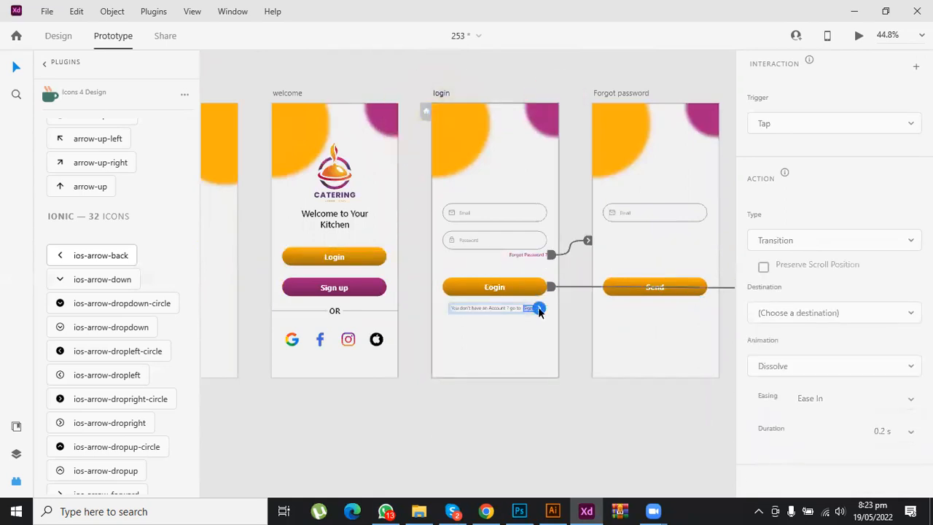
drag(538, 307, 638, 267)
scroll(638, 267, down, 3)
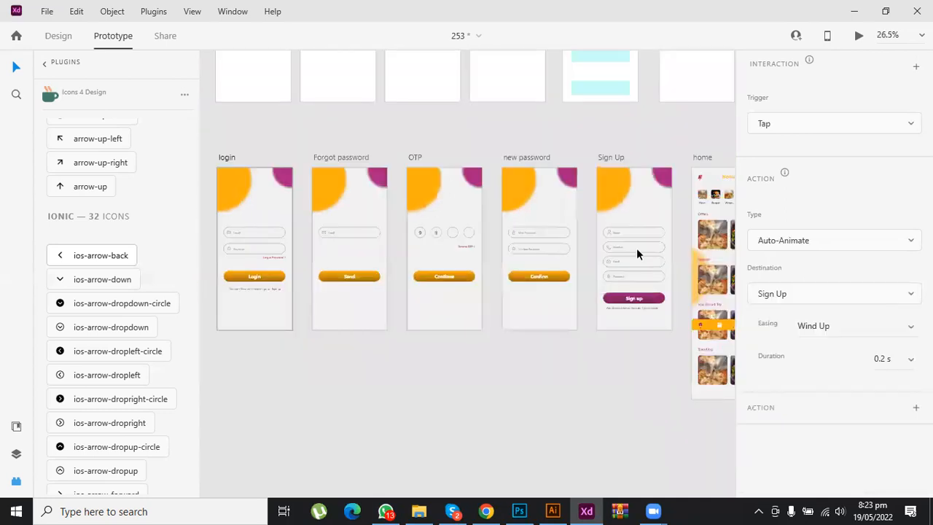
Step: Check in Share mode which artboards from home to Settings are now included in Flow 1
scroll(491, 235, right, 5)
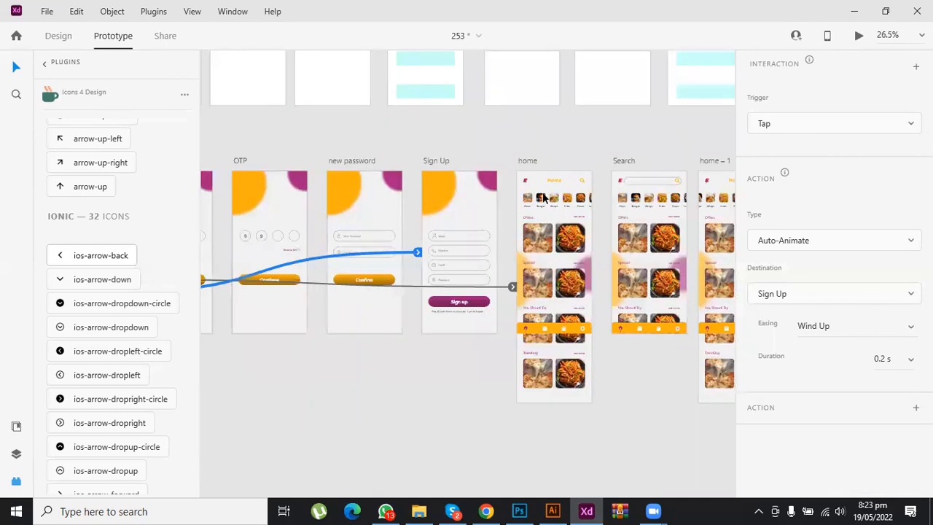
scroll(560, 183, right, 1)
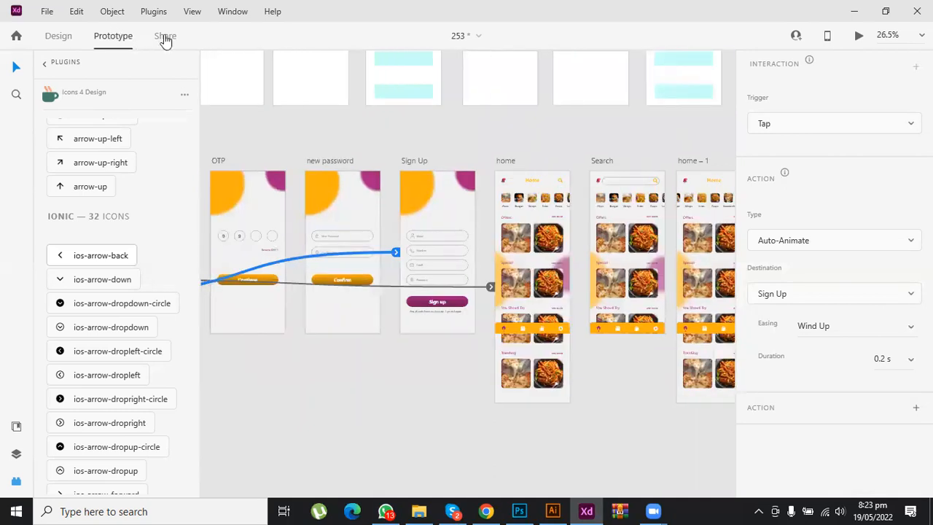
key(ctrl+3)
scroll(529, 191, down, 5)
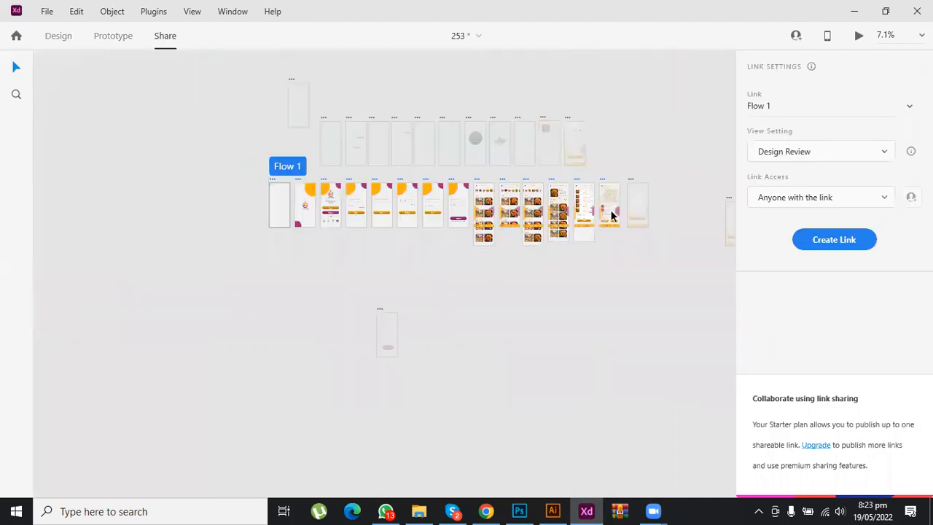
scroll(633, 204, up, 5)
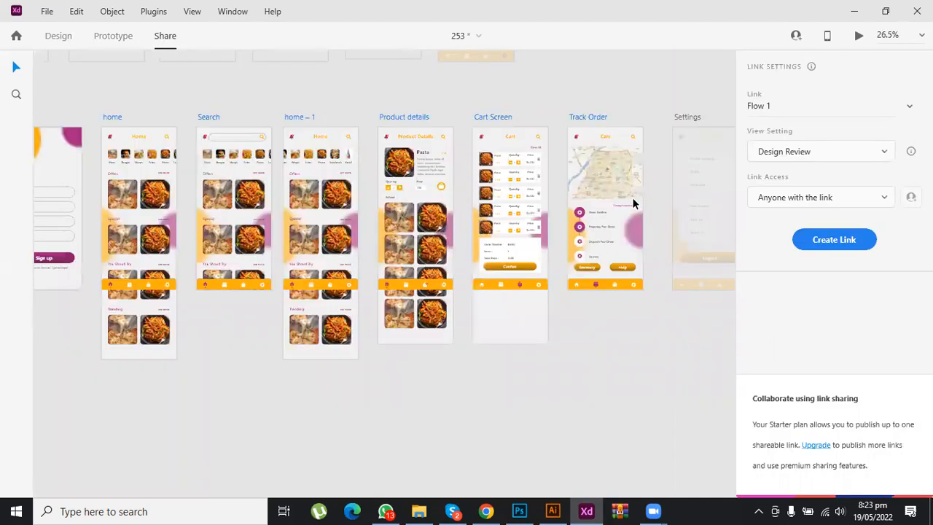
scroll(670, 203, down, 3)
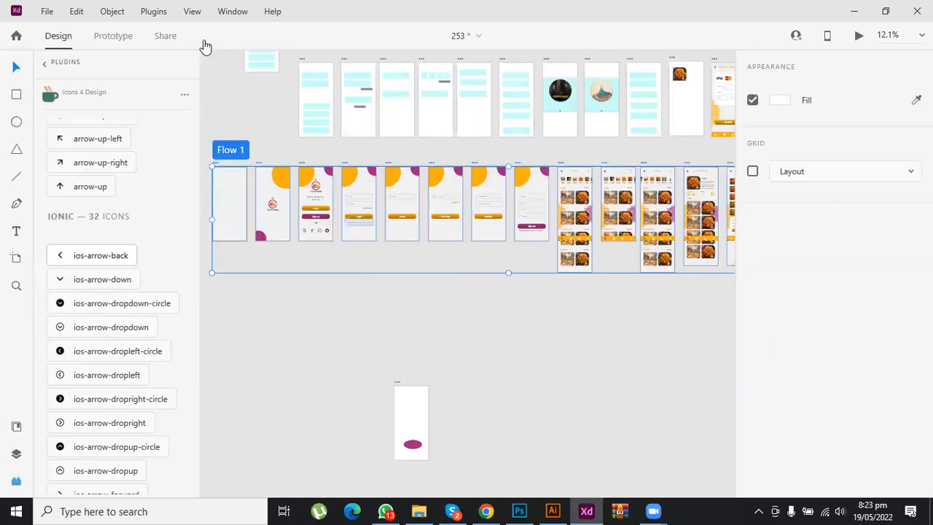
Step: Return to Prototype mode and open the navigation bar's main component, Component 1, for editing from the document assets
key(ctrl+Tab)
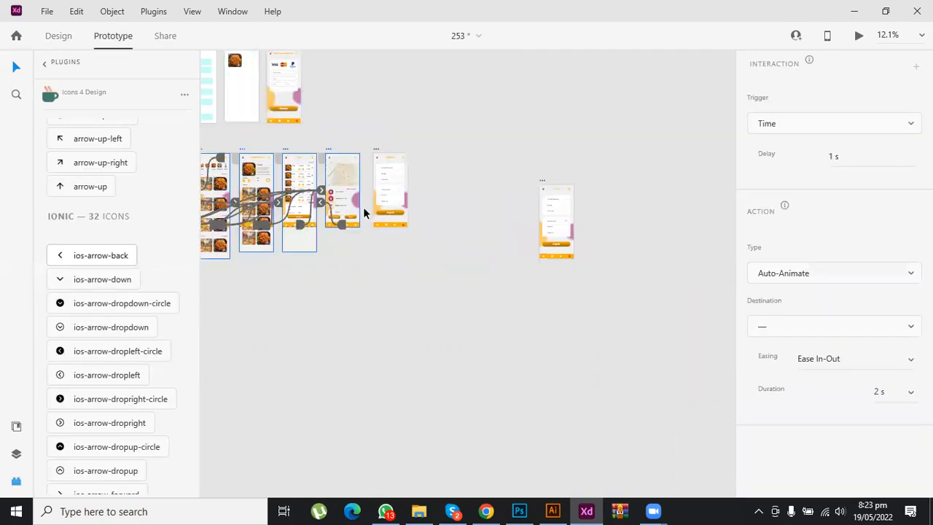
scroll(363, 207, up, 5)
scroll(540, 314, left, 5)
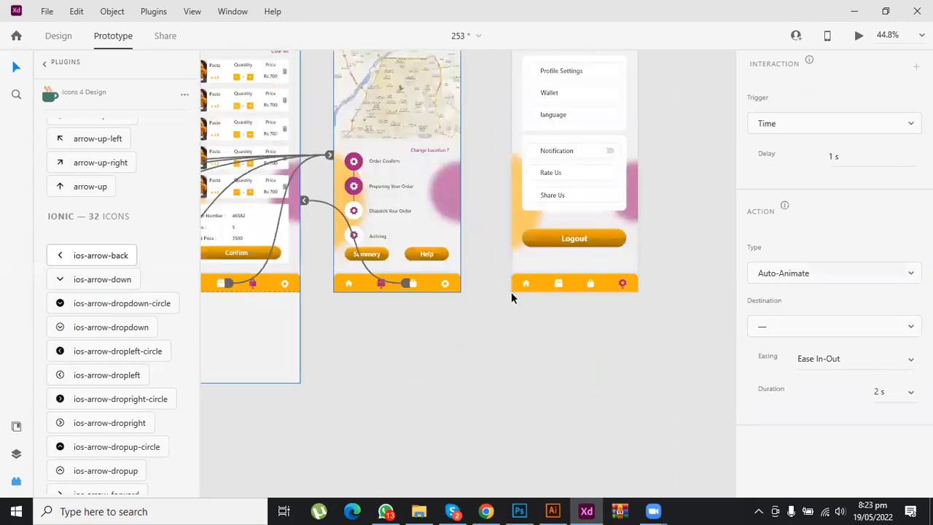
scroll(385, 362, left, 2)
scroll(394, 353, left, 5)
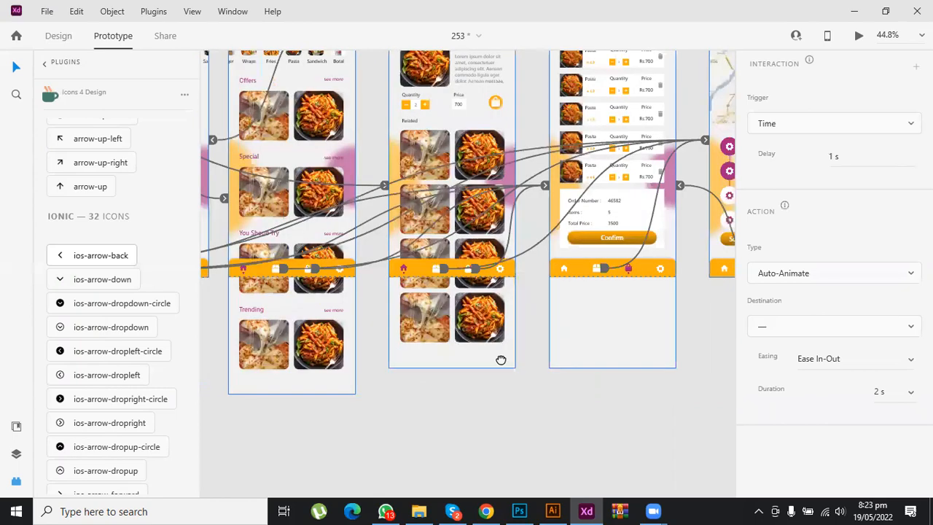
scroll(84, 427, down, 3)
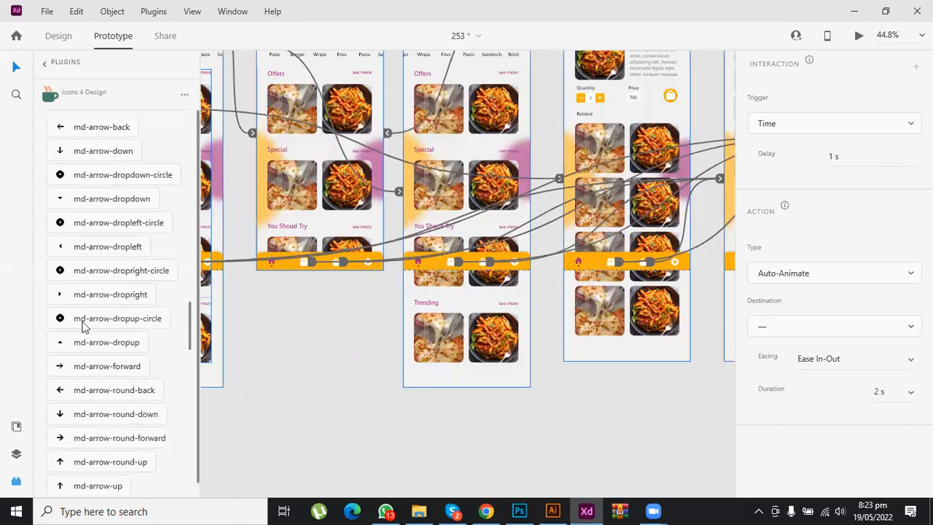
key(ctrl+shift+y)
scroll(116, 430, down, 2)
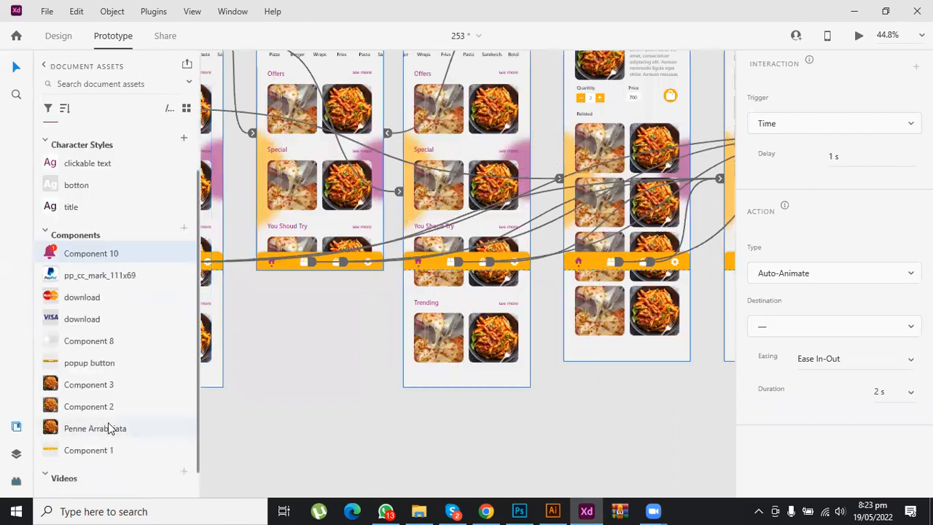
scroll(110, 425, down, 1)
right_click(161, 332)
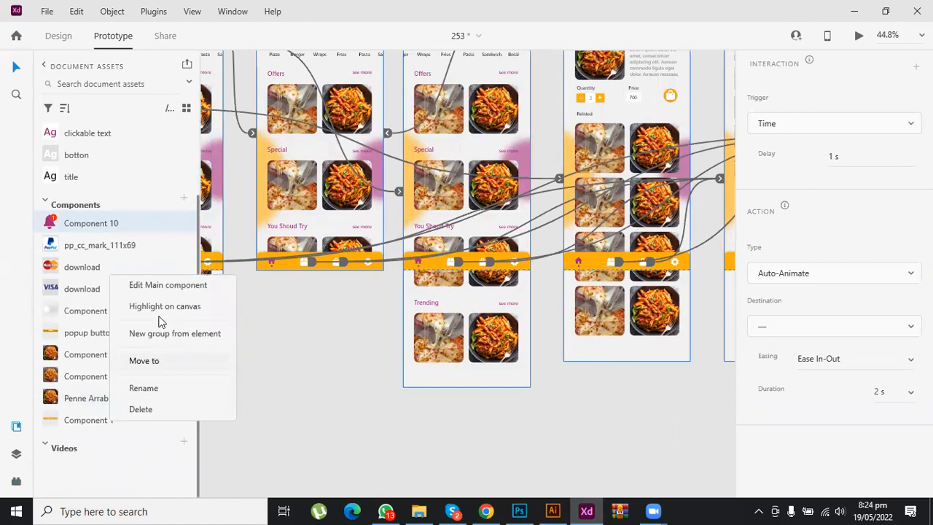
click(179, 286)
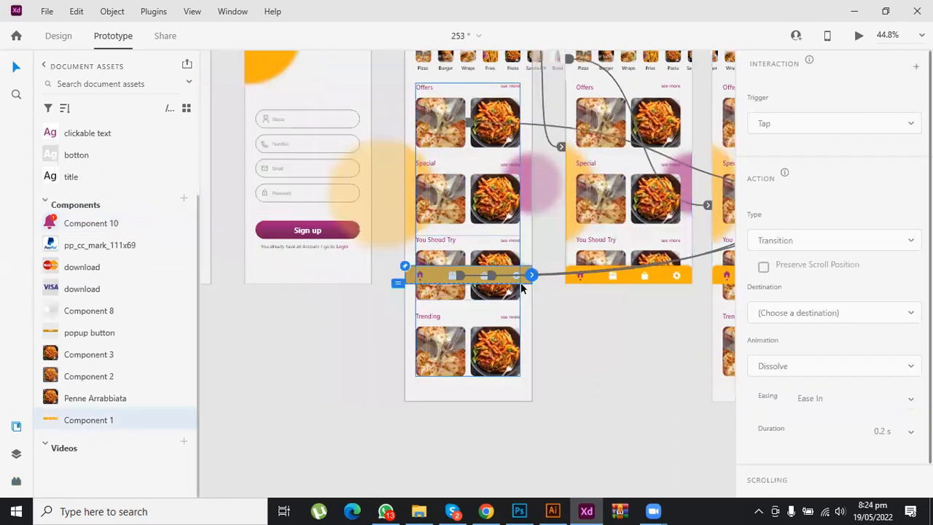
Step: Link the gear icon in the home artboard's navigation bar to the Settings artboard
scroll(520, 265, up, 5)
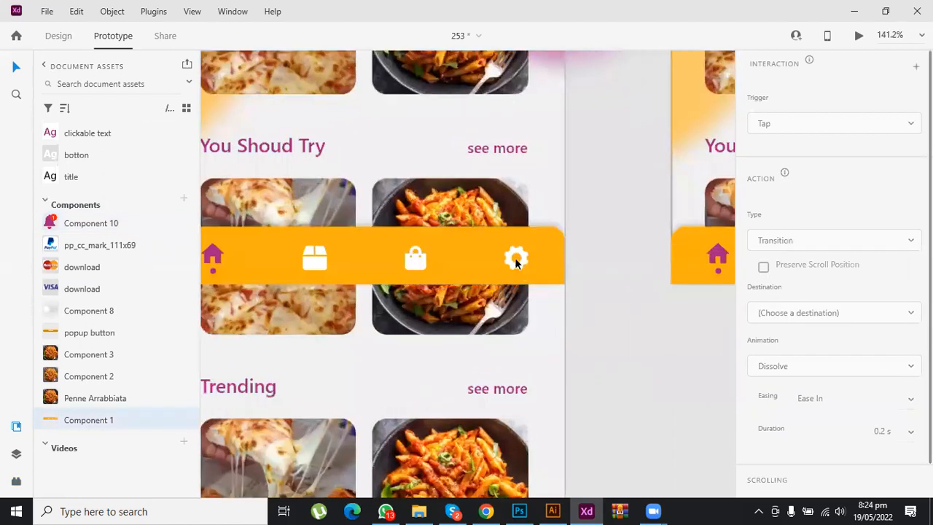
scroll(519, 266, up, 8)
click(520, 258)
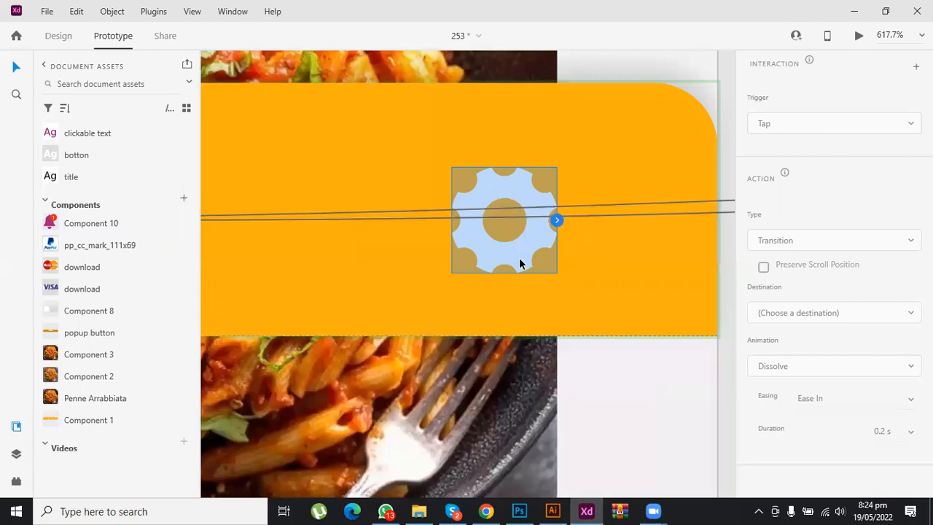
scroll(375, 325, down, 10)
scroll(355, 321, down, 5)
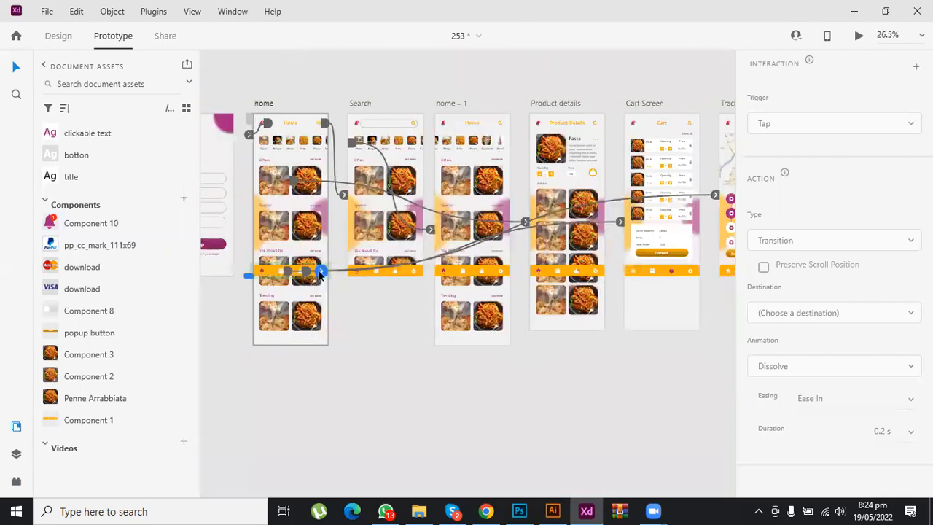
drag(764, 239, 463, 231)
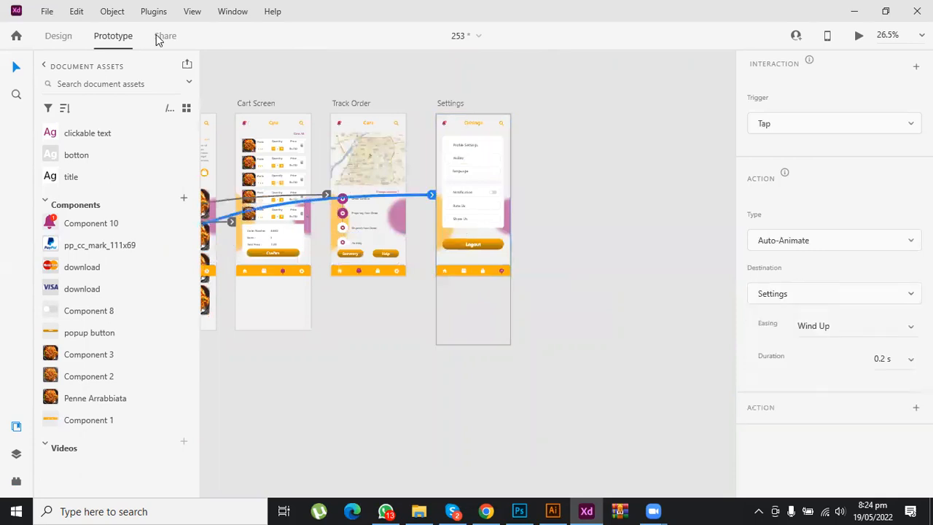
Step: Switch to Share mode, view all Flow 1 artboards and name the share link batch 253
key(ctrl+3)
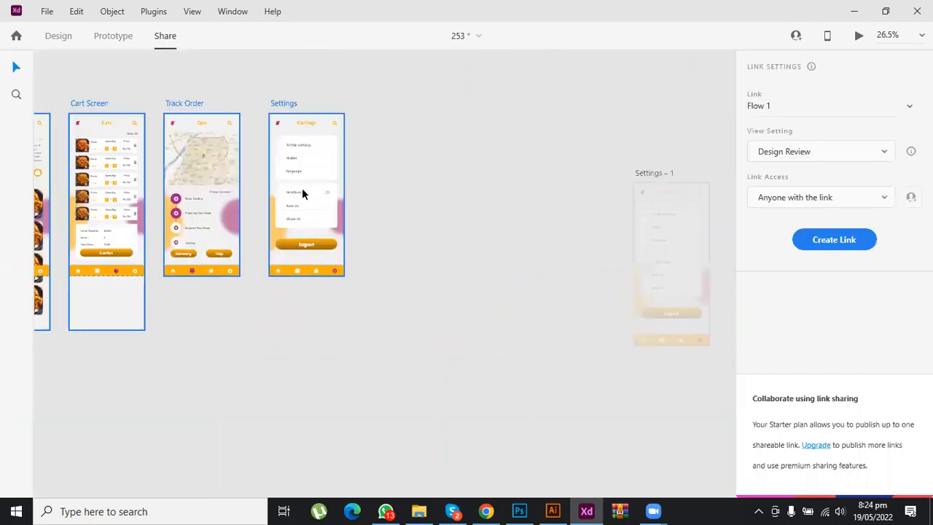
key(ctrl+0)
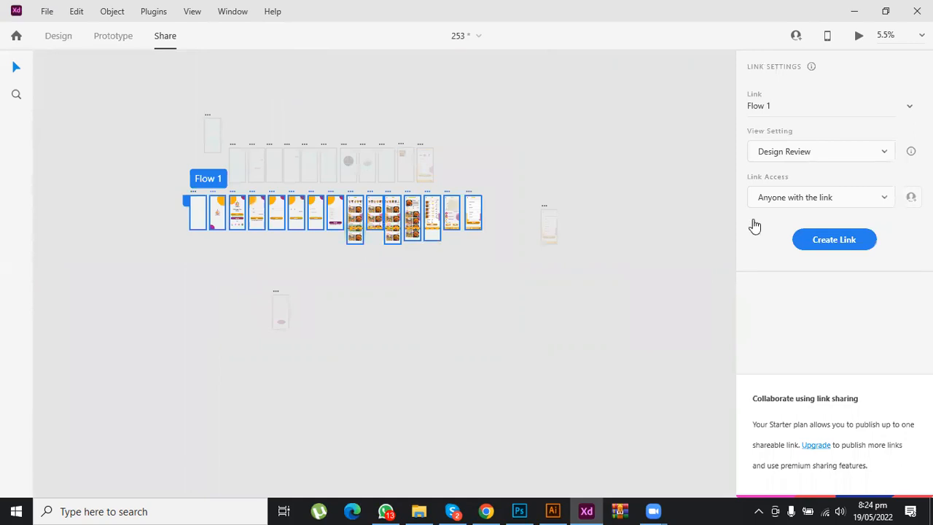
click(774, 109)
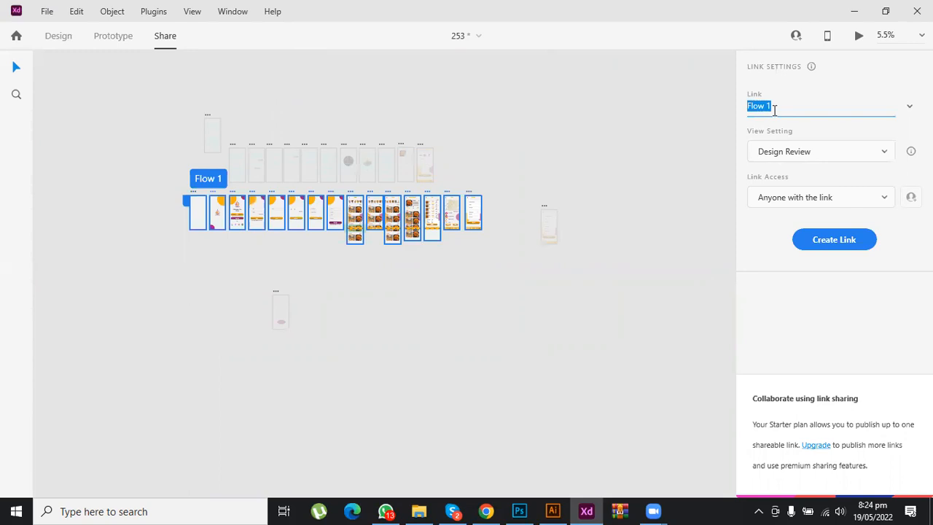
text(batch 253)
Step: Set the share link's view setting to Development
click(846, 155)
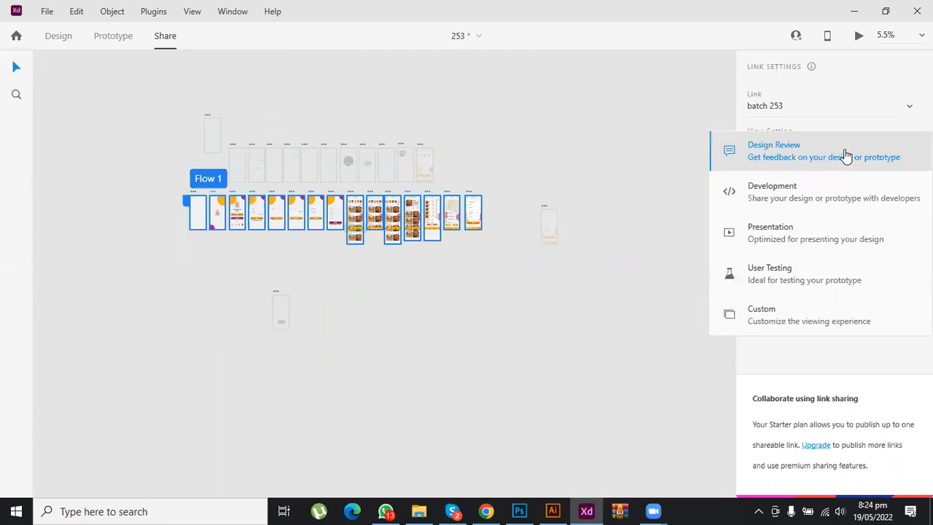
click(873, 135)
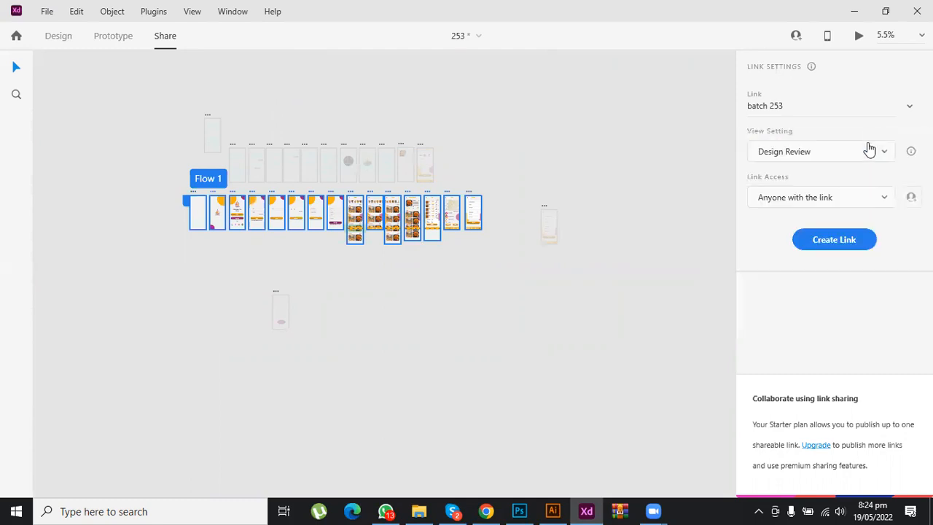
click(853, 151)
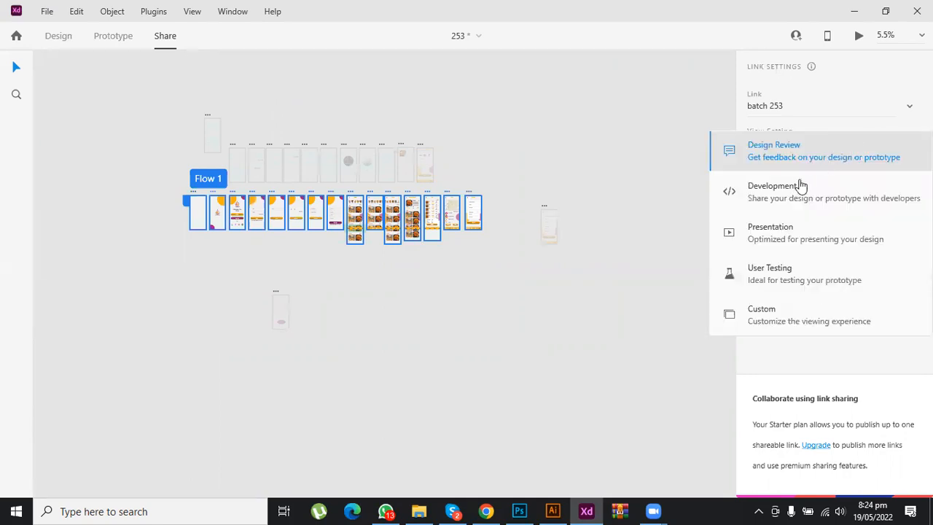
click(800, 196)
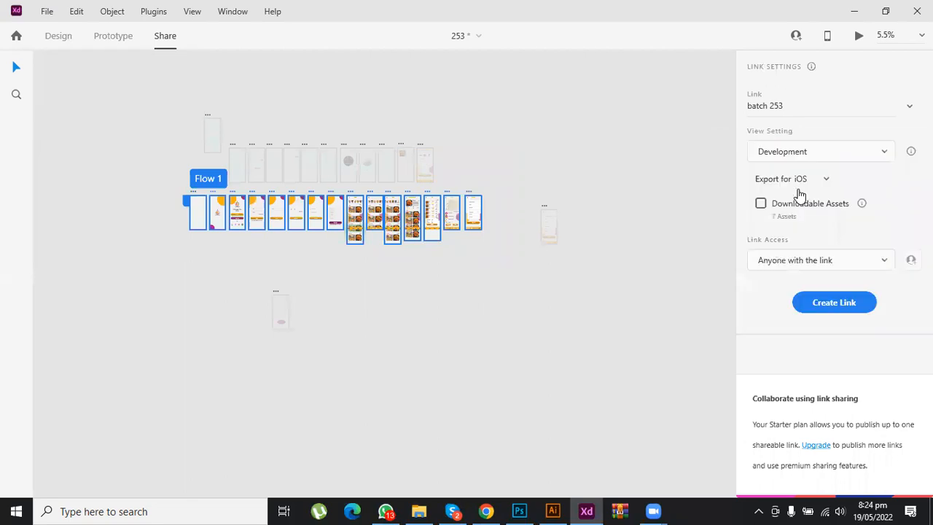
click(845, 155)
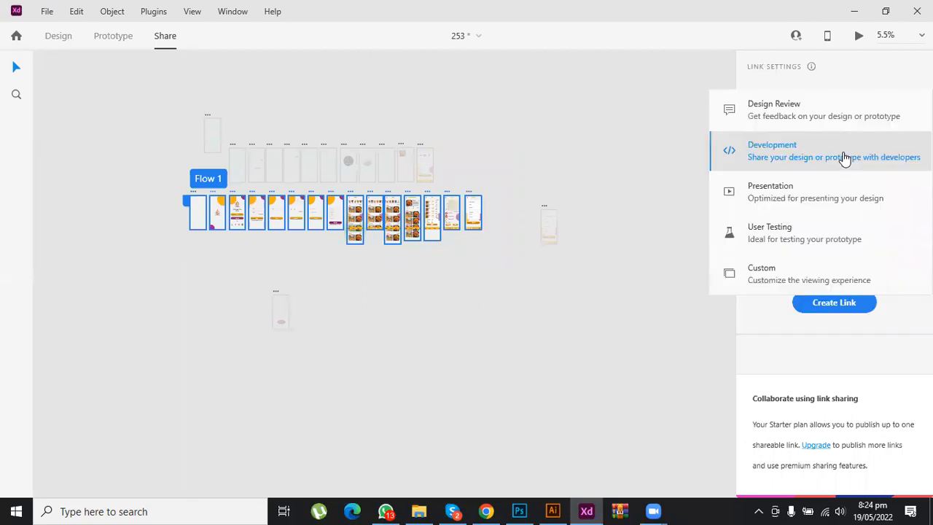
click(845, 159)
Step: Set the export target to Android and include the downloadable assets
click(821, 180)
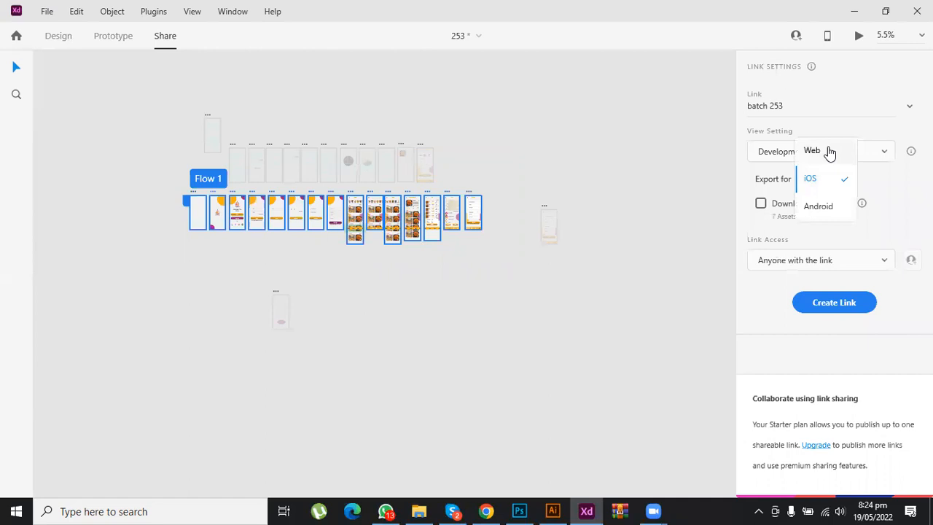
click(818, 207)
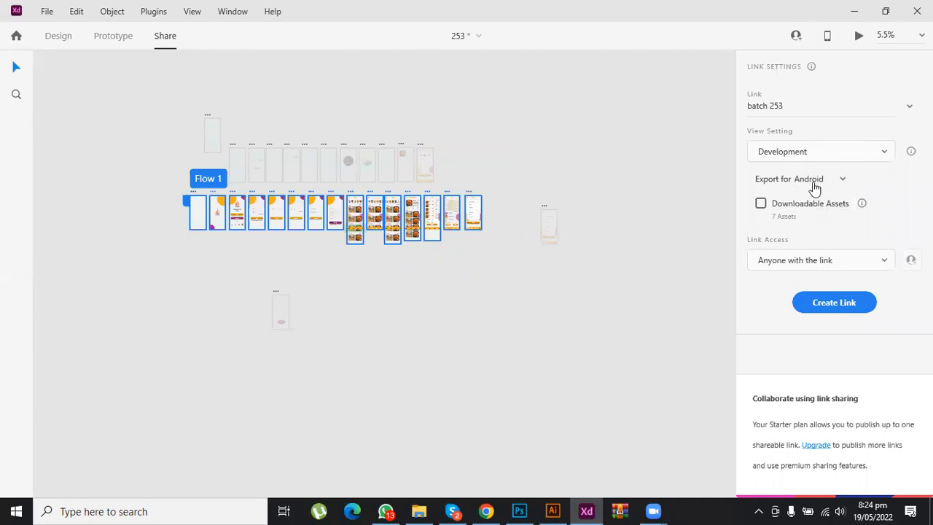
click(762, 206)
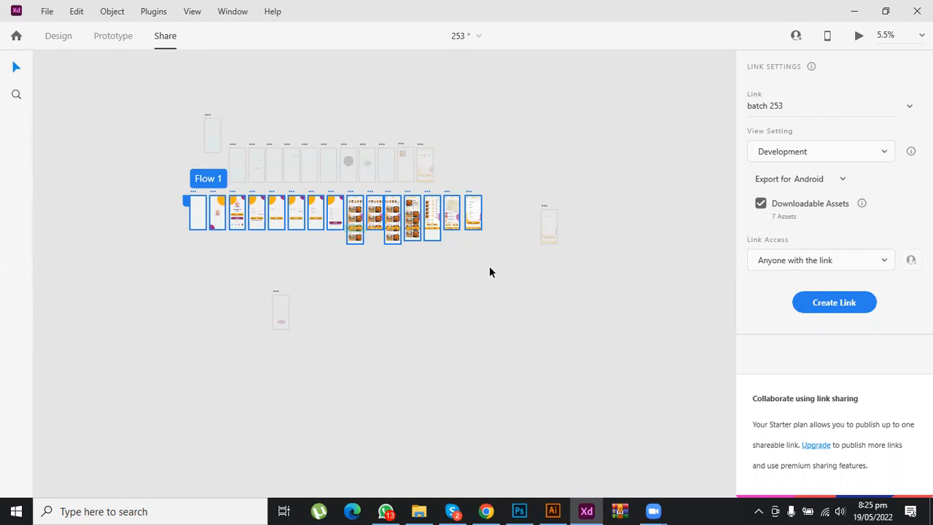
click(780, 261)
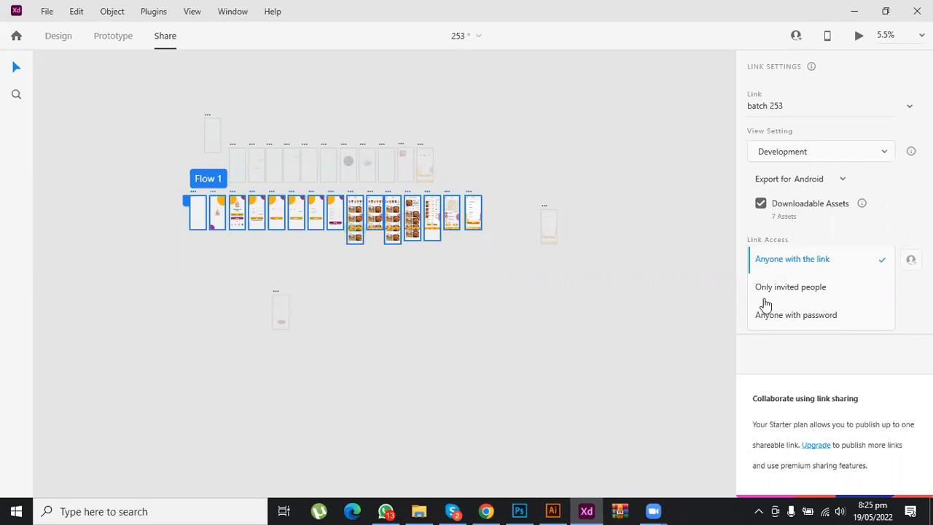
click(821, 323)
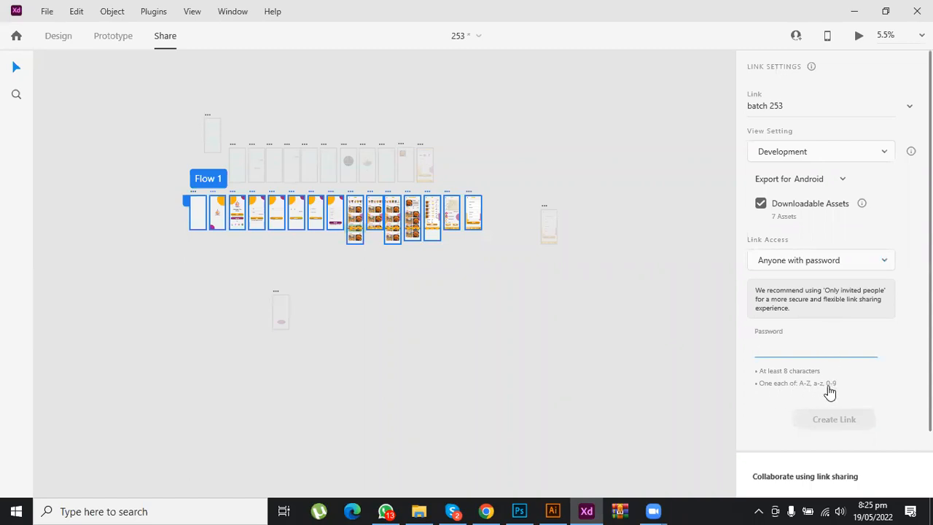
click(787, 262)
click(786, 208)
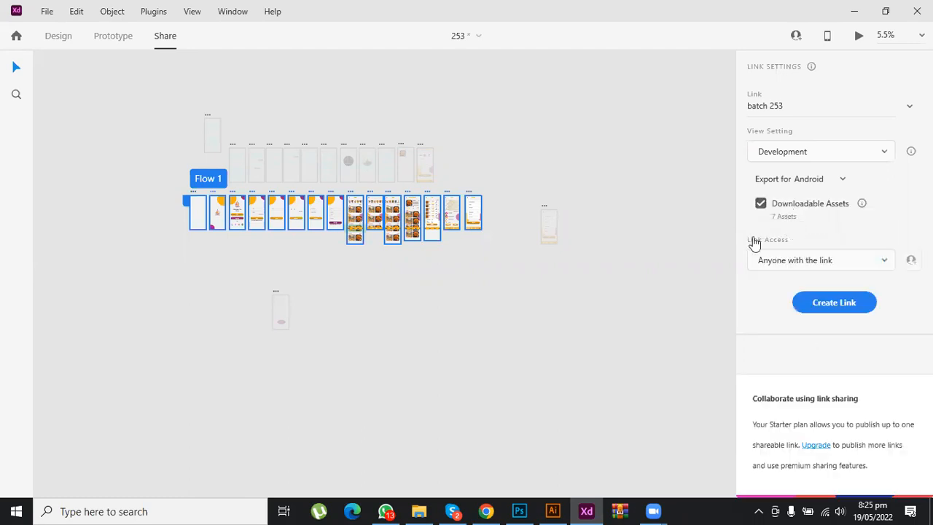
Step: Create the share link for batch 253 and copy its address
click(857, 305)
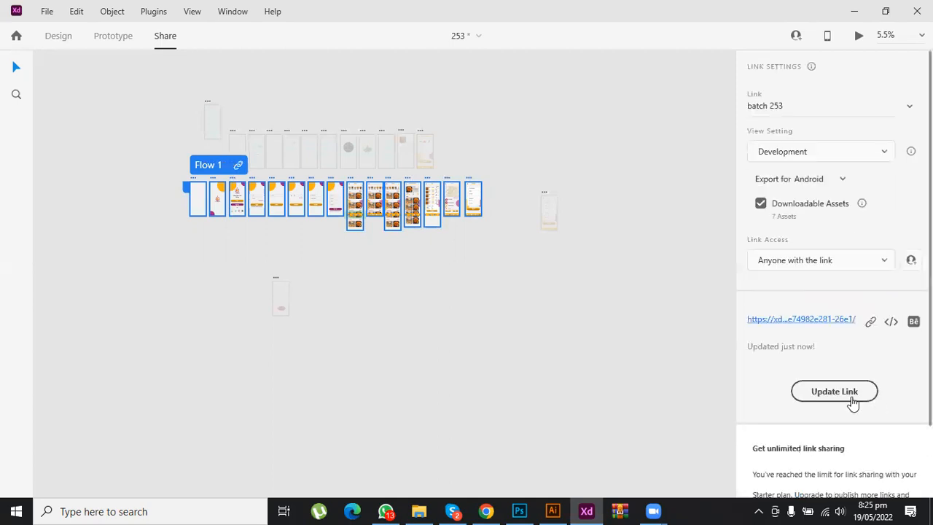
click(871, 324)
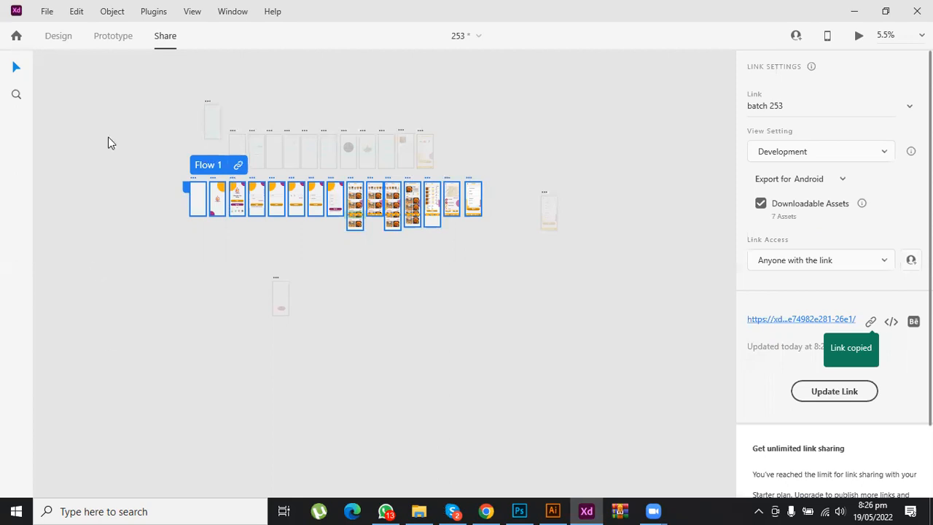
Step: Switch to Skype and send the copied prototype link in the open chat
key(alt+Tab)
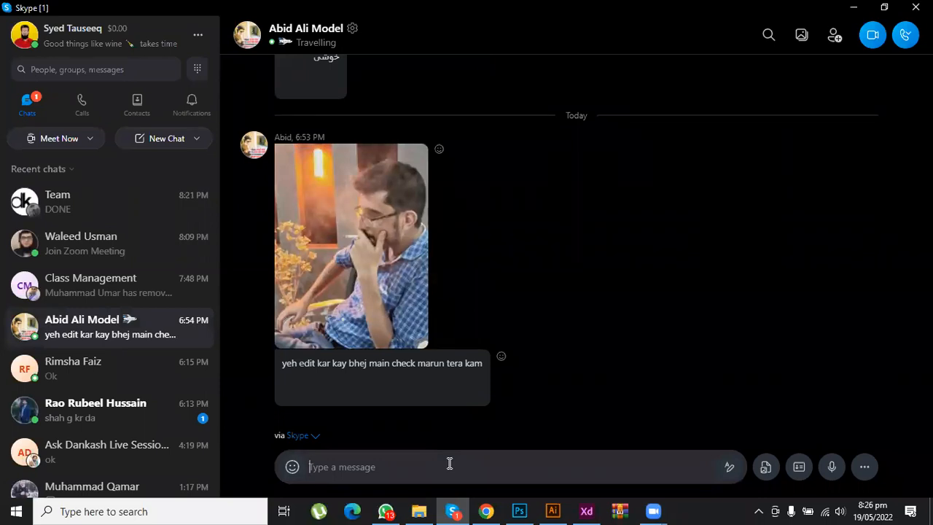
key(ctrl+v)
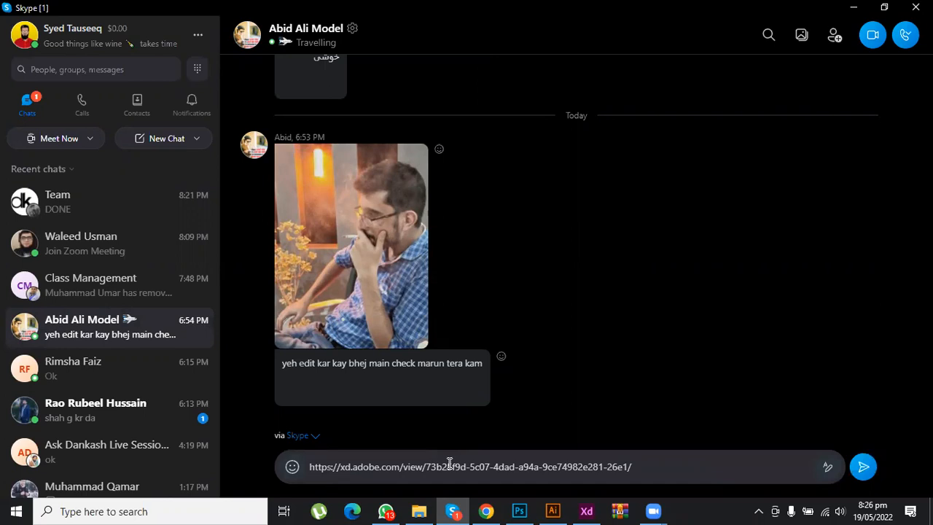
key(Return)
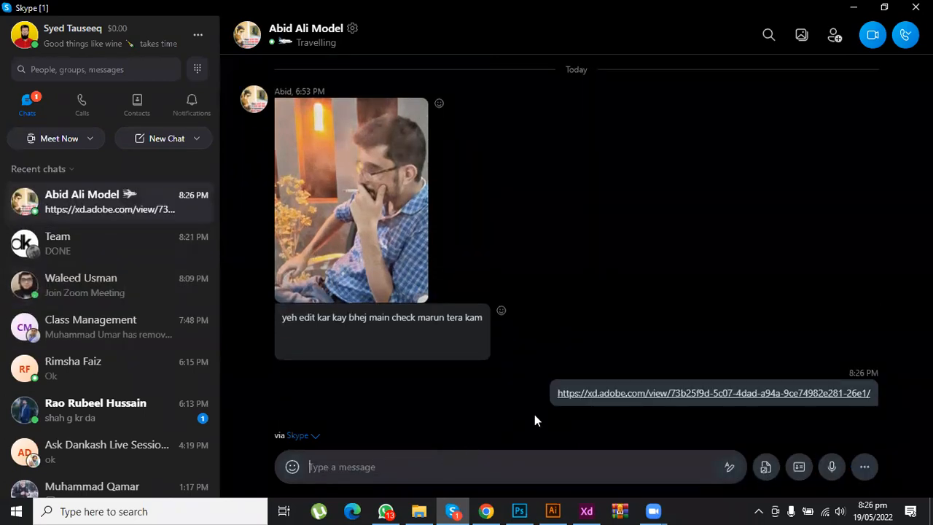
Step: Open the sent link in the browser, follow the welcome screen's Login button and go back to the Splash screen
click(611, 397)
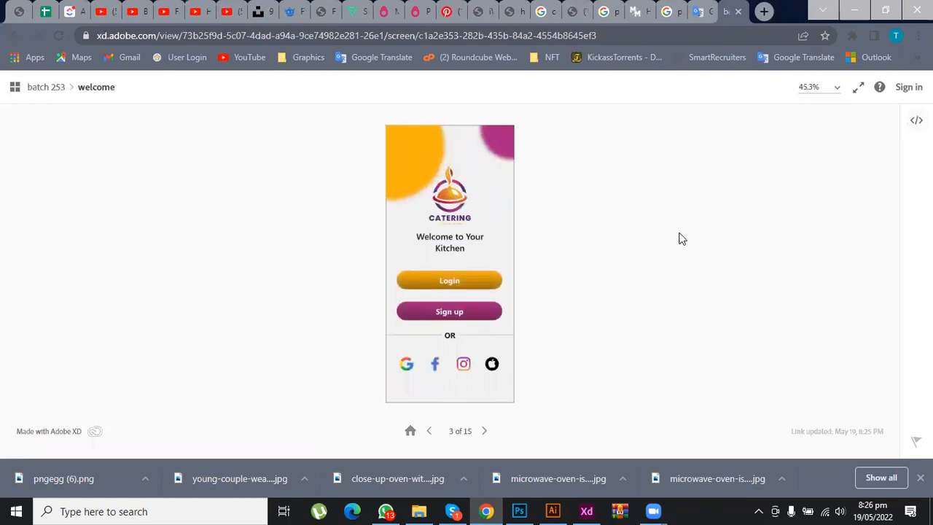
click(478, 282)
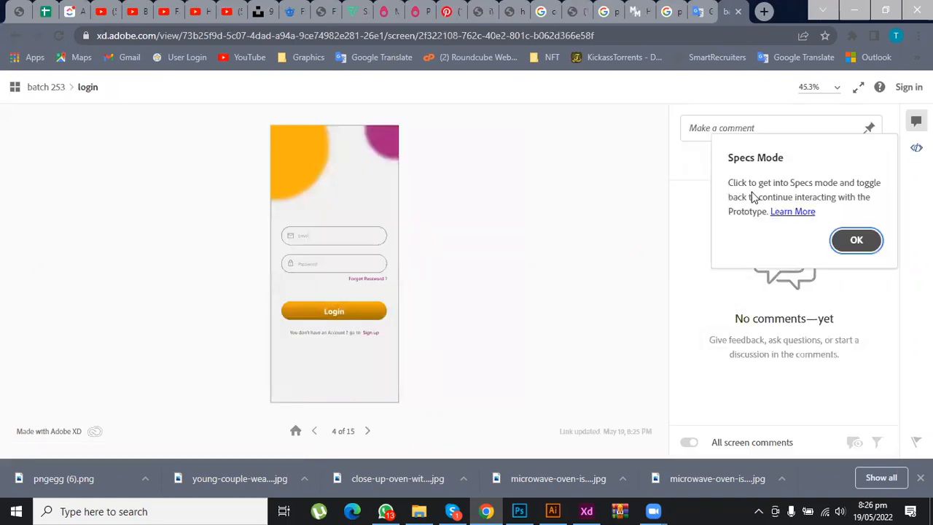
click(871, 241)
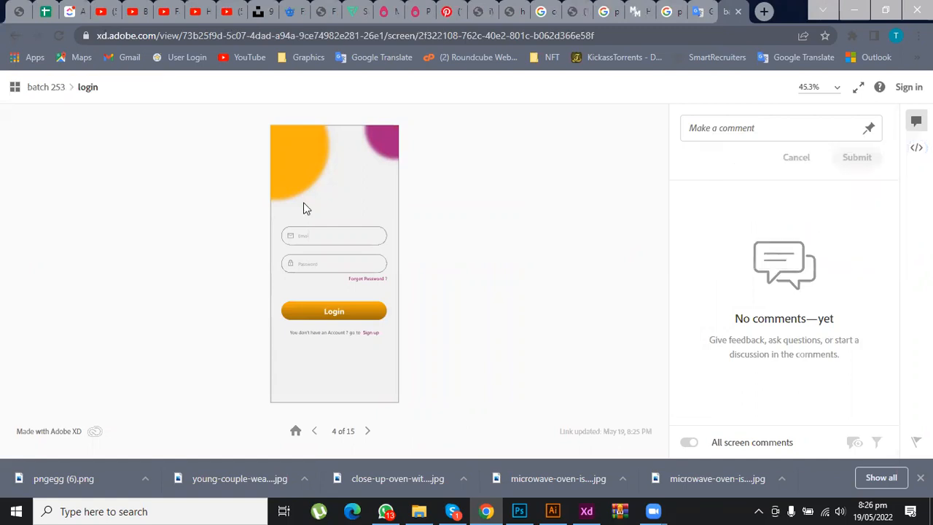
key(Left)
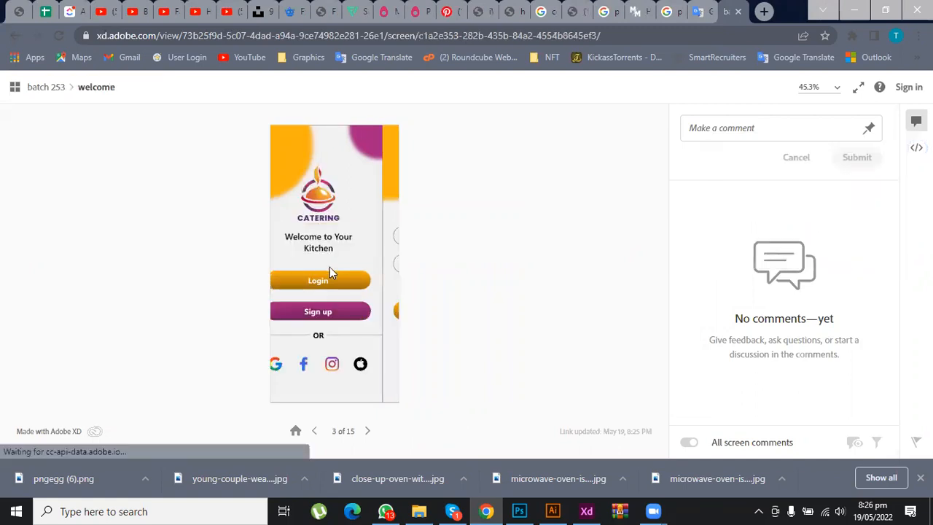
key(Left)
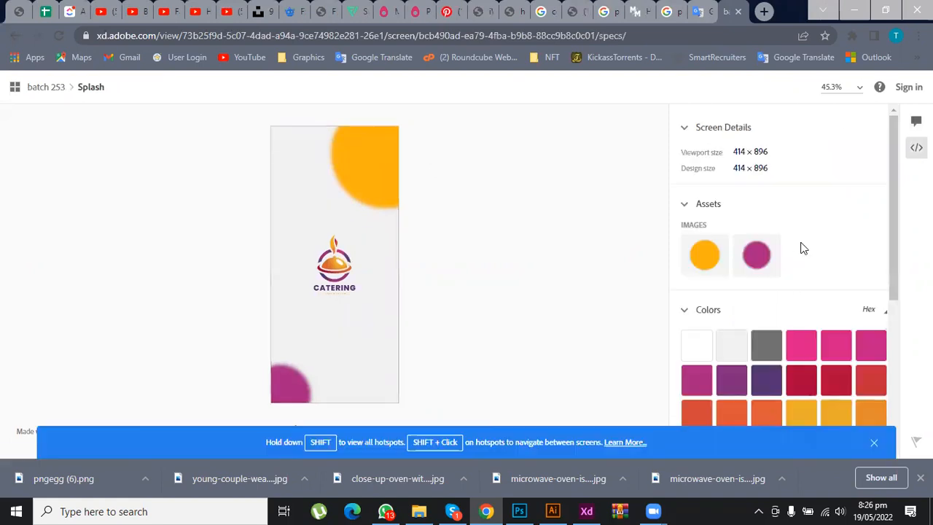
Step: Examine the Splash screen's specs: colors, Poppins-ExtraBold character style, purple circle asset and the orange circle's appearance
scroll(729, 287, down, 4)
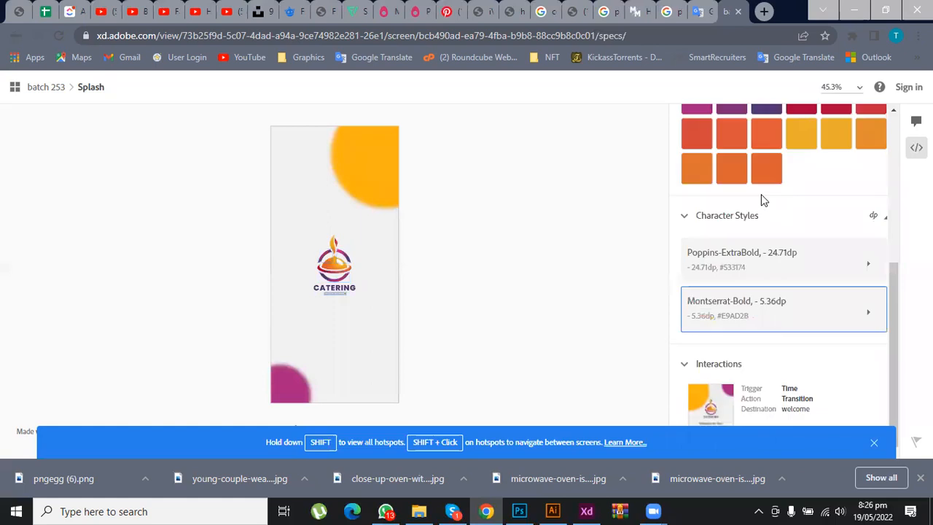
scroll(755, 290, up, 3)
scroll(771, 314, up, 1)
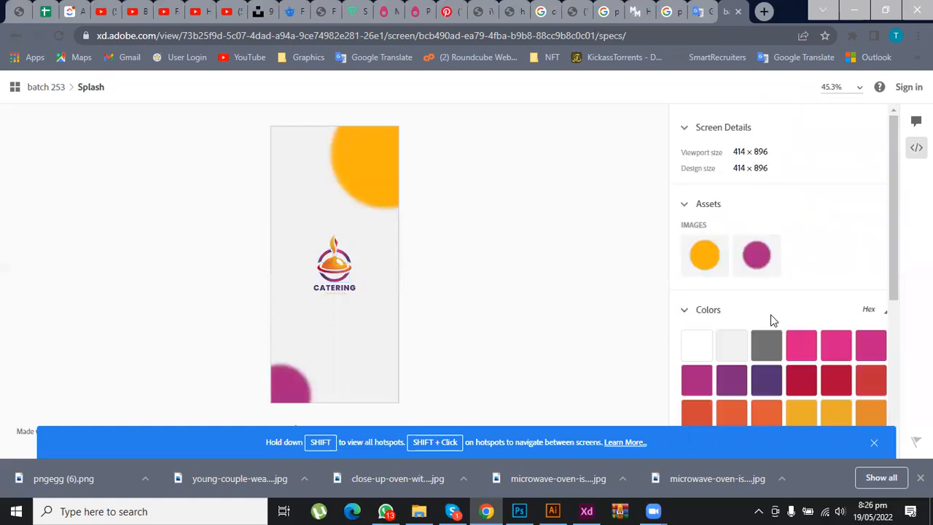
scroll(770, 314, down, 4)
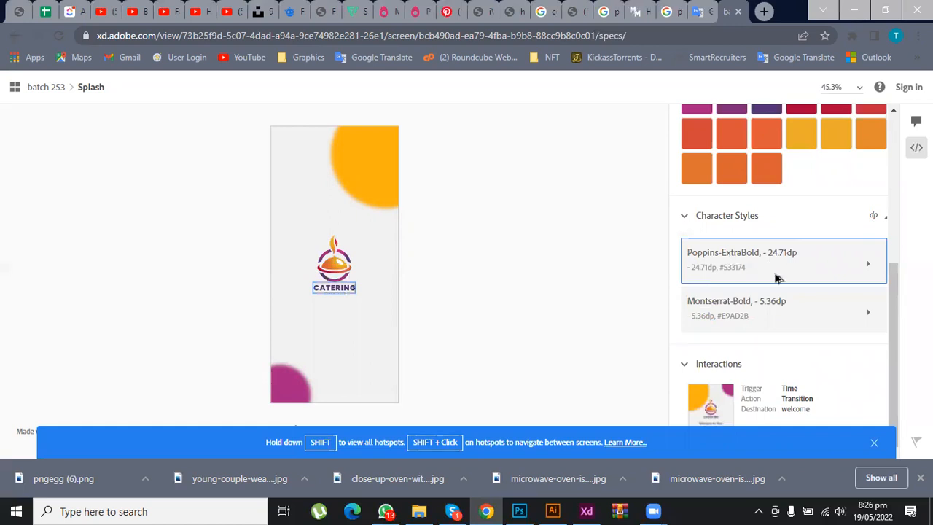
click(745, 264)
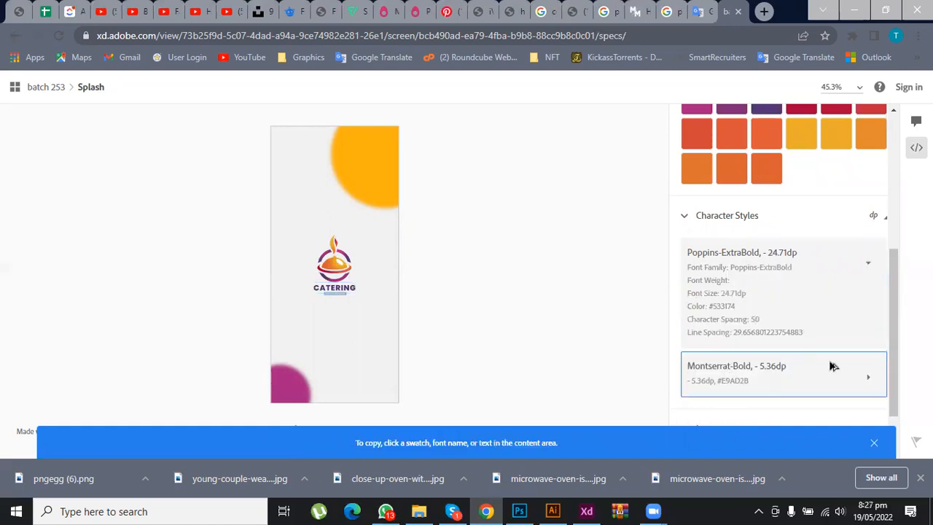
scroll(755, 219, up, 3)
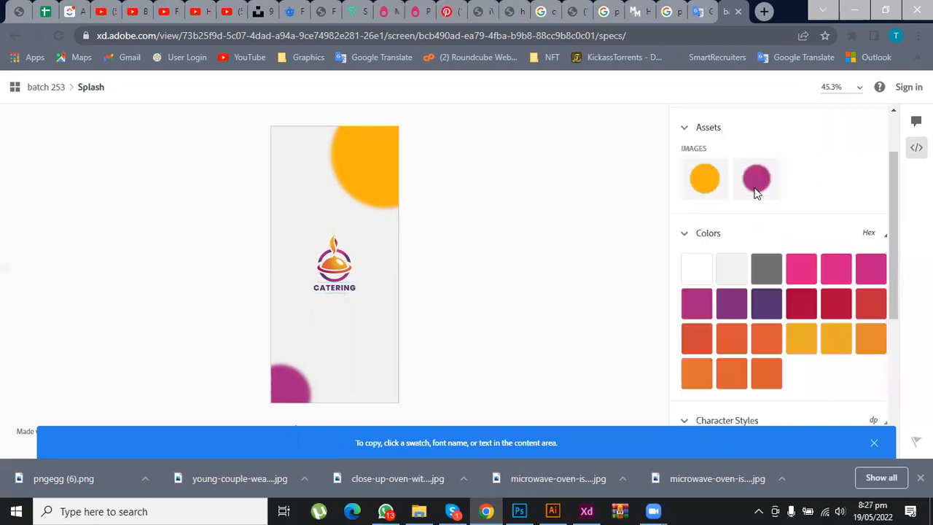
click(757, 189)
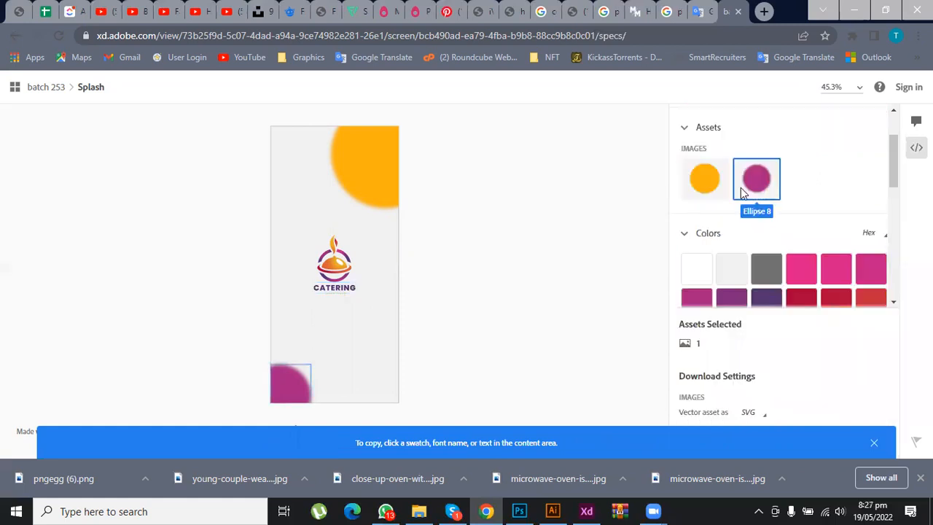
click(367, 178)
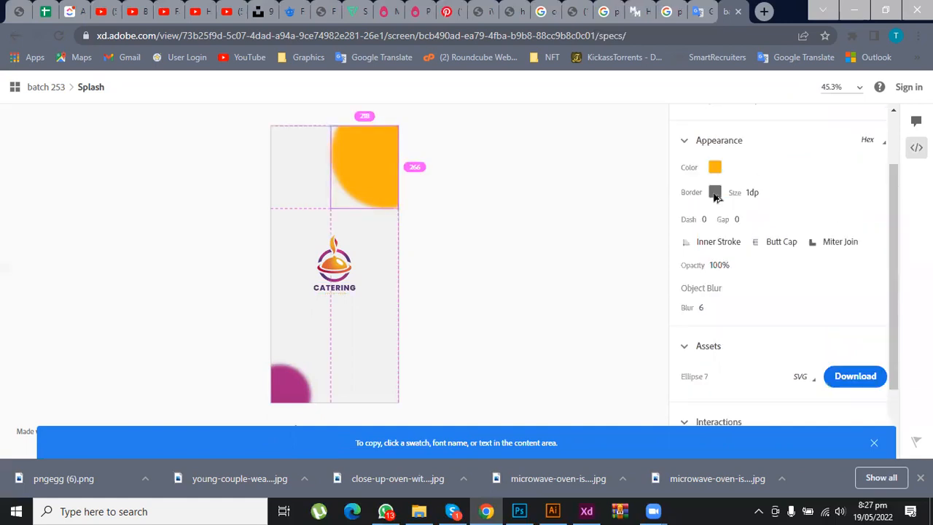
Step: Clear the orange circle selection, select the purple circle image asset and review its SVG download settings and the Splash screen's character styles
scroll(809, 239, down, 2)
scroll(759, 291, up, 4)
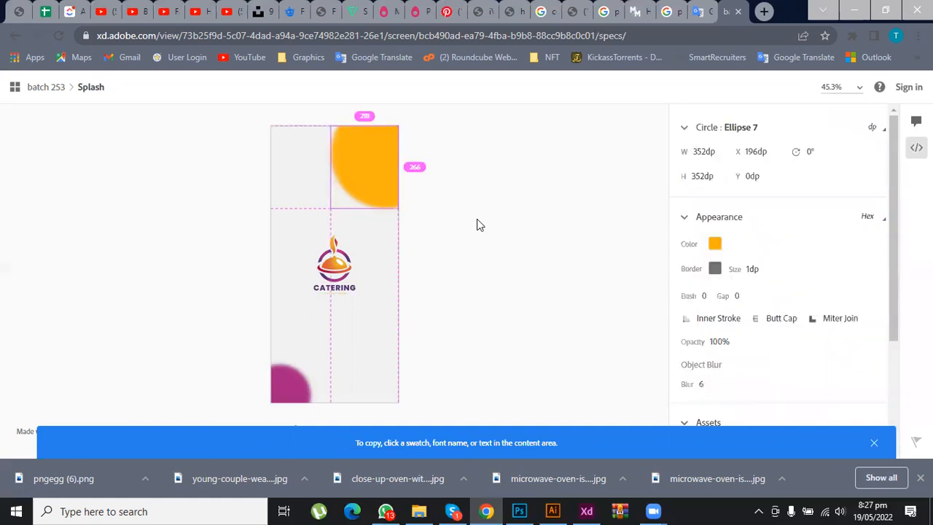
key(Escape)
click(756, 254)
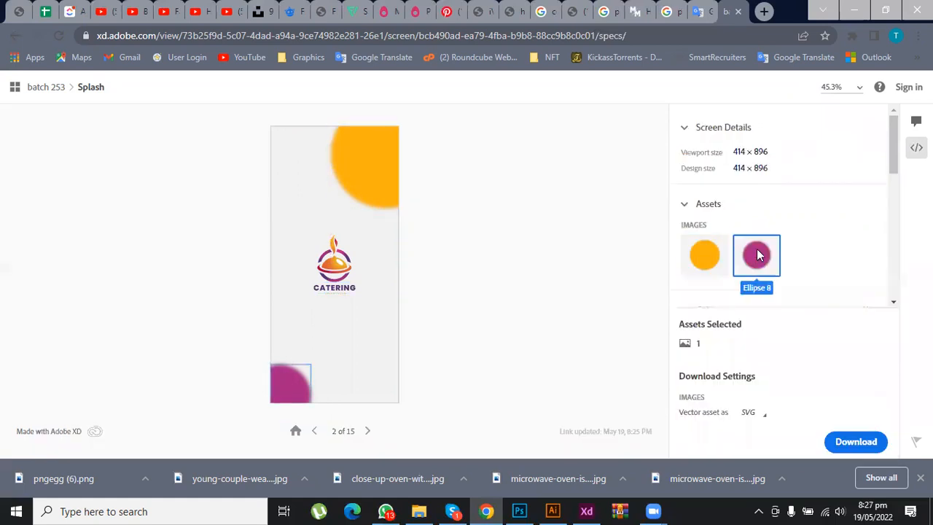
scroll(856, 443, down, 4)
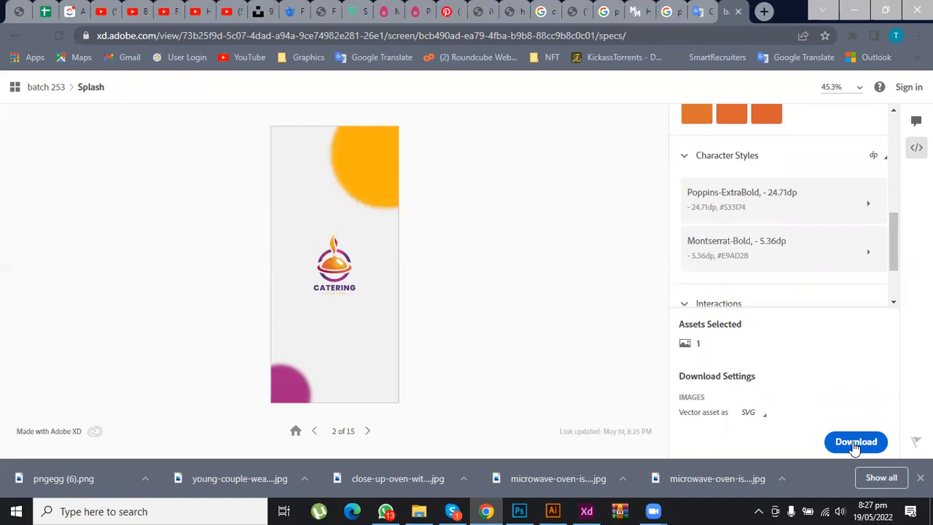
scroll(854, 444, down, 2)
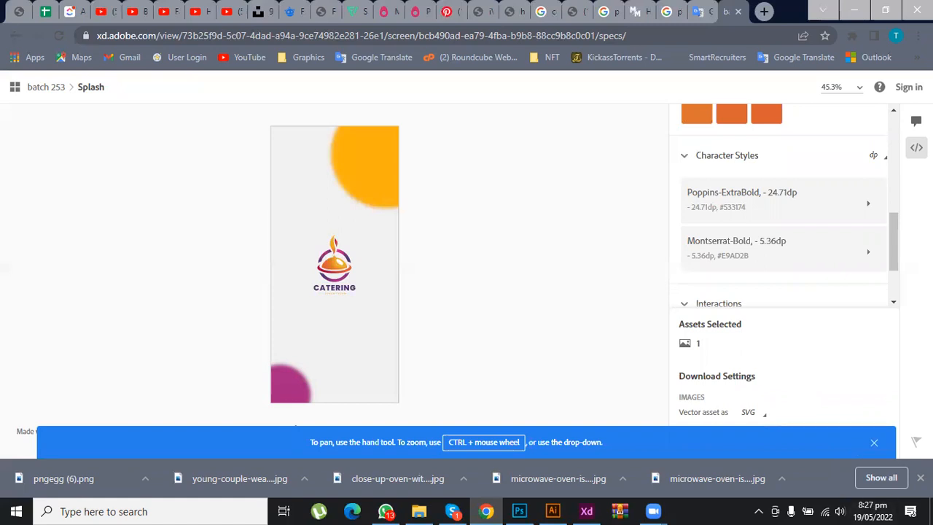
click(874, 443)
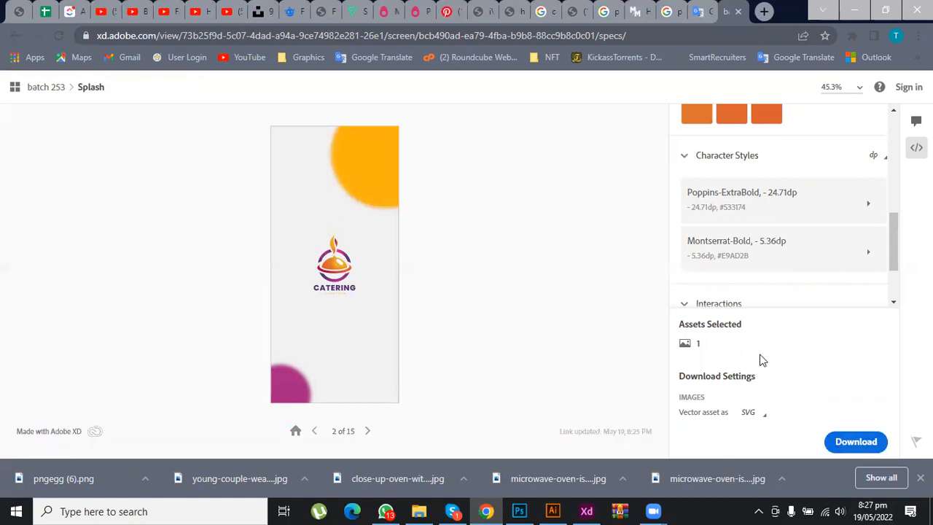
Step: Inspect the specs of the logo's dome path, then review the Splash screen's colors, character styles and interactions
click(345, 273)
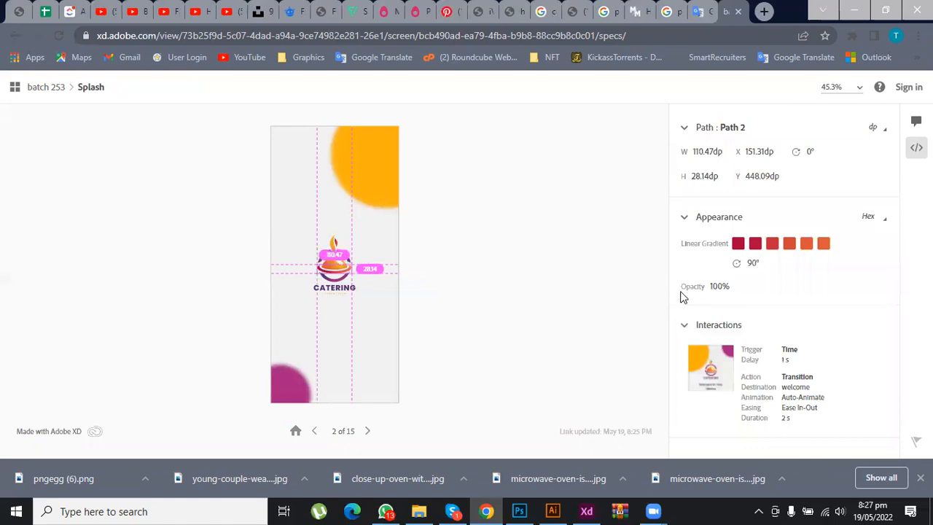
click(441, 214)
scroll(775, 275, down, 4)
click(775, 275)
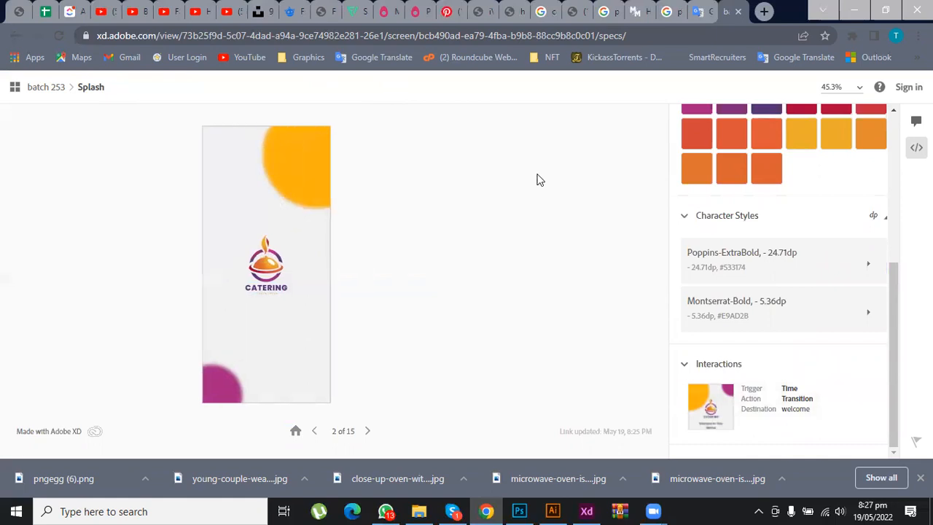
Step: Return to the prototype's first screen, view the welcome screen and close the shared prototype
click(297, 433)
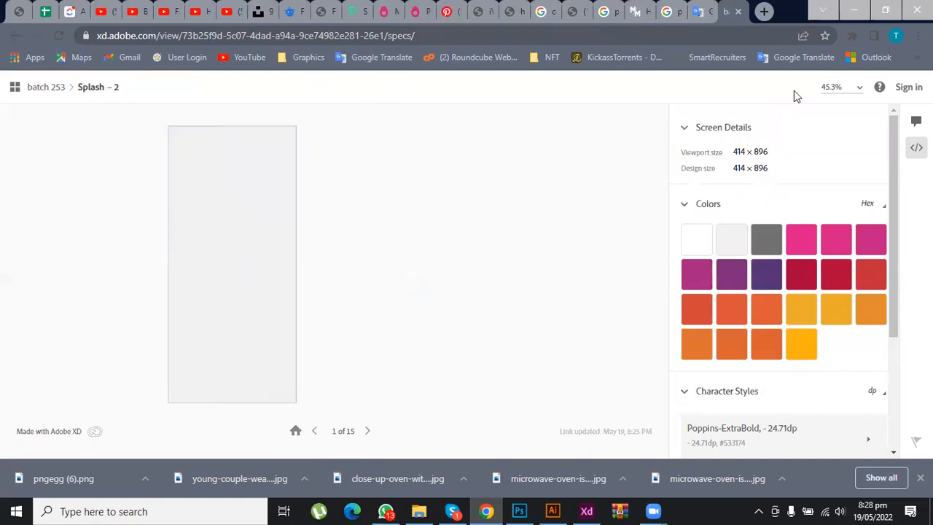
key(alt+Left)
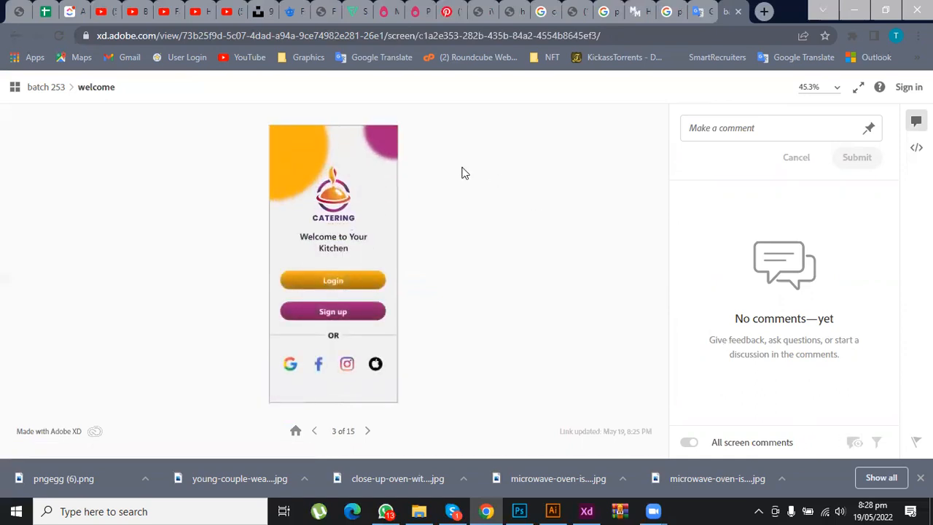
click(737, 12)
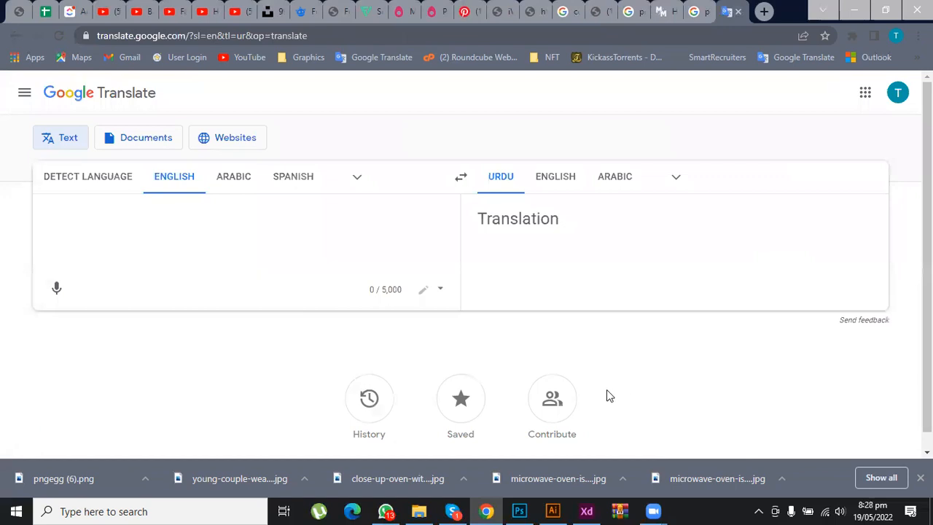
Step: Switch to Adobe XD and open the online management page for the document's share links
mouse_move(588, 511)
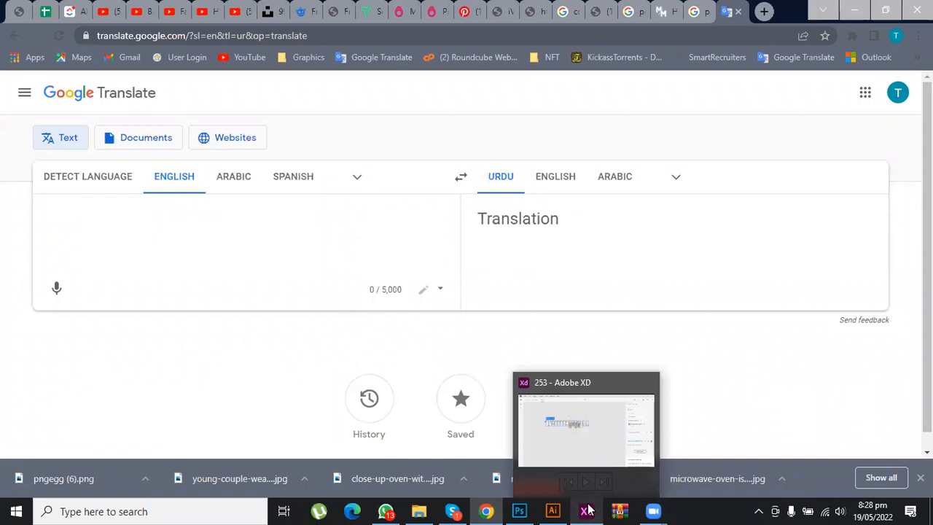
click(587, 509)
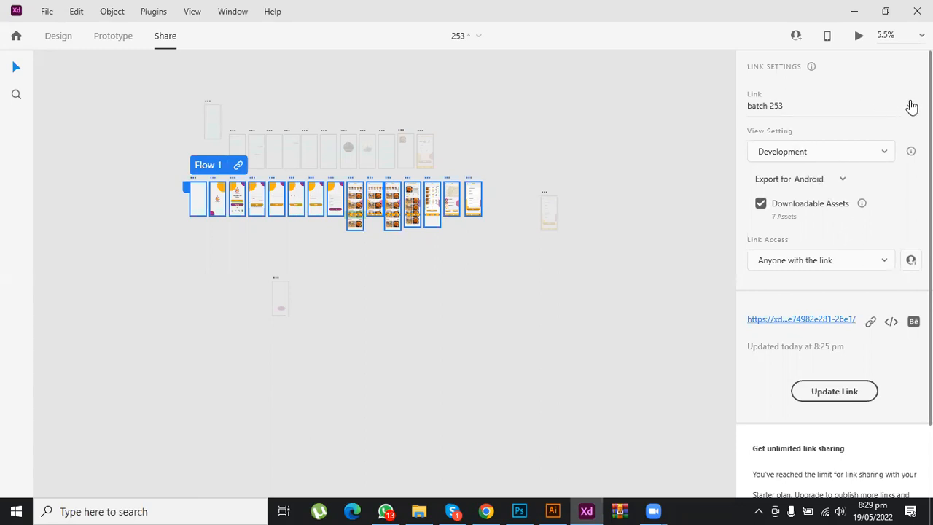
click(827, 106)
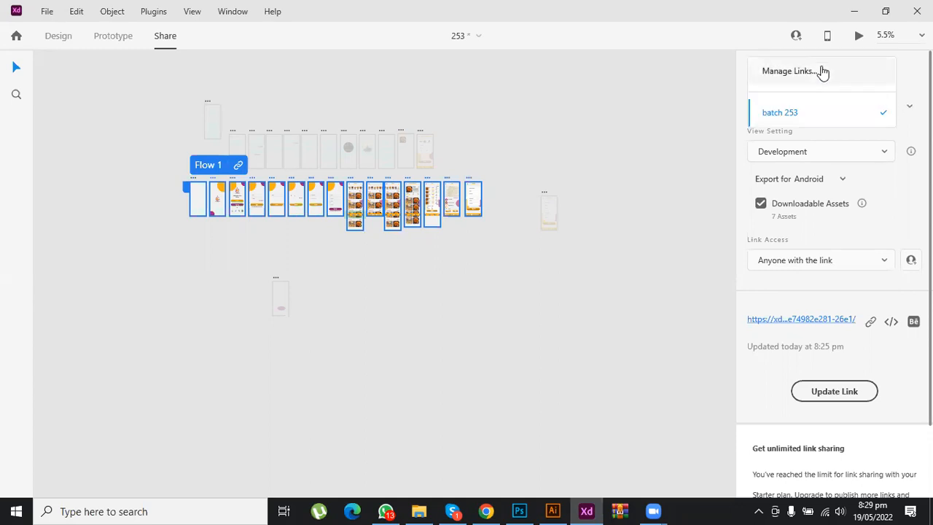
click(823, 71)
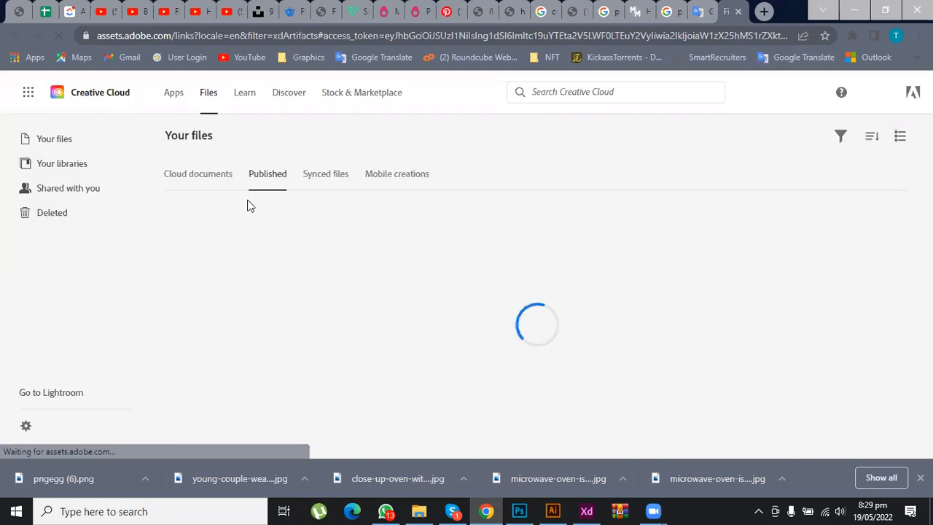
Step: Permanently delete the published batch 253 item, close the Creative Cloud page and switch back to Adobe XD
click(200, 229)
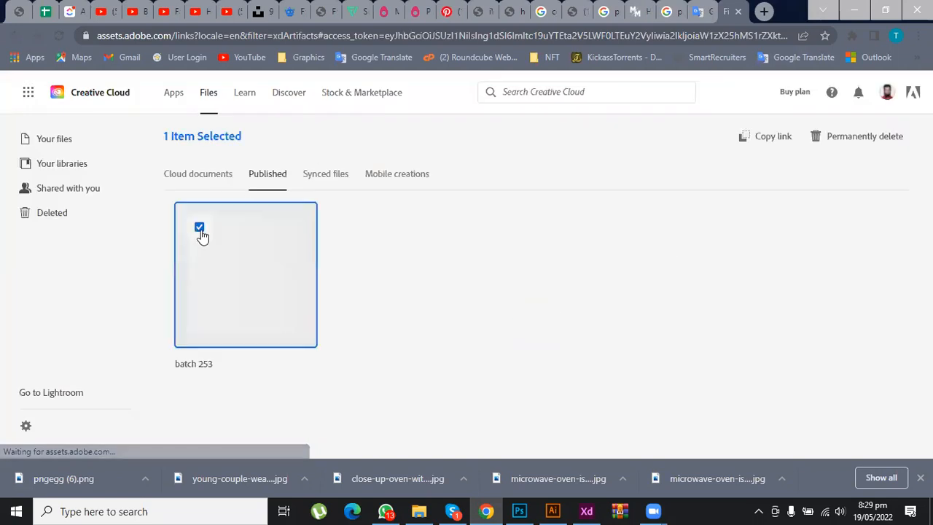
click(849, 137)
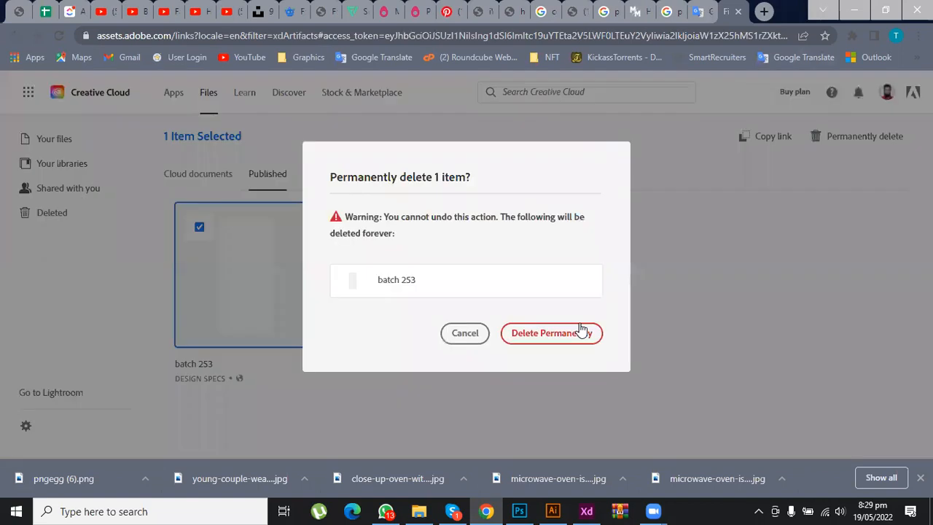
click(581, 334)
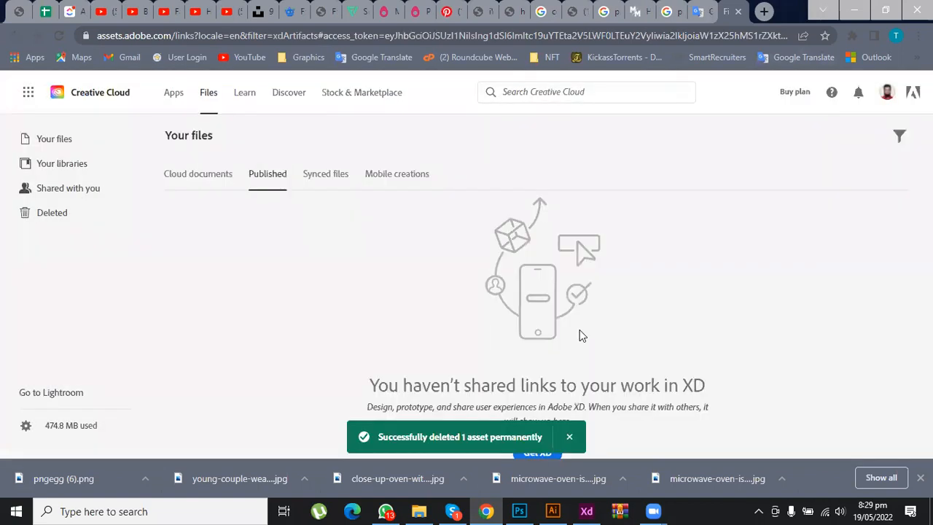
click(738, 12)
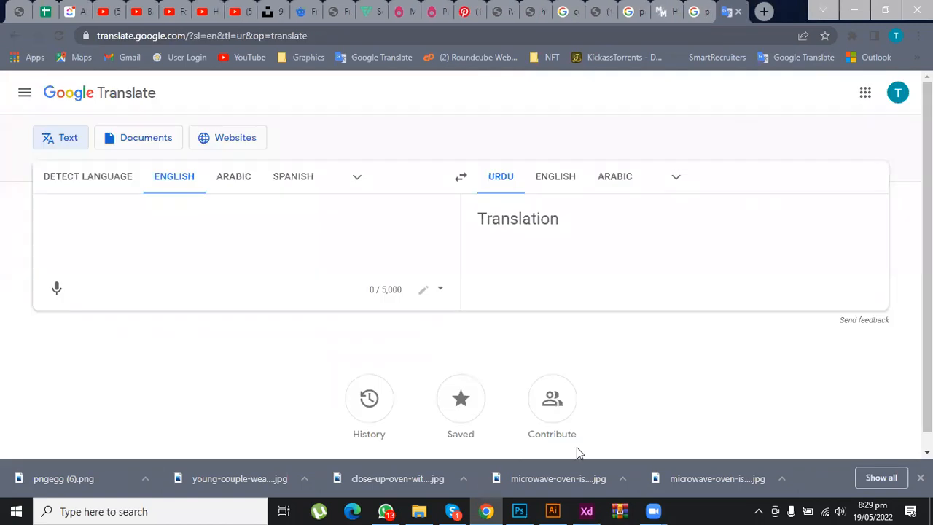
click(586, 511)
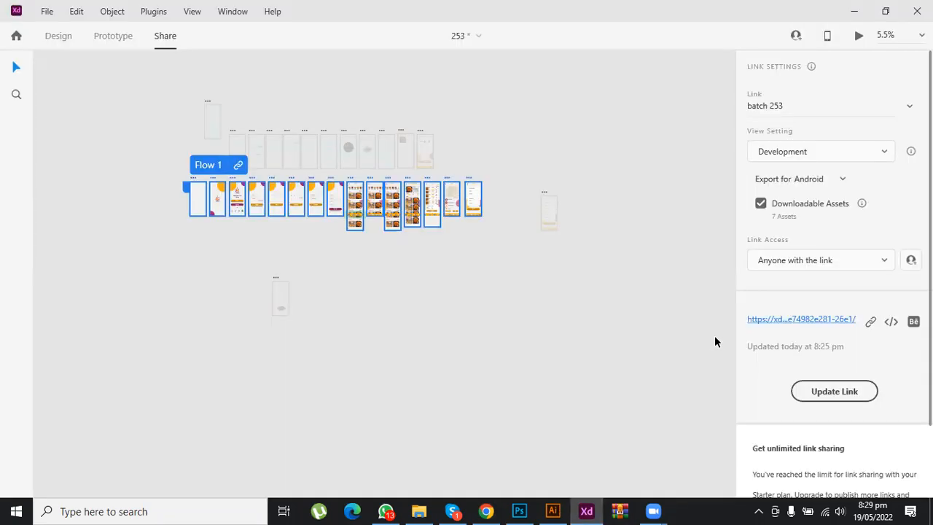
Step: Go to Design mode and save the document on the Desktop as XD file 253, replacing the existing file
click(71, 42)
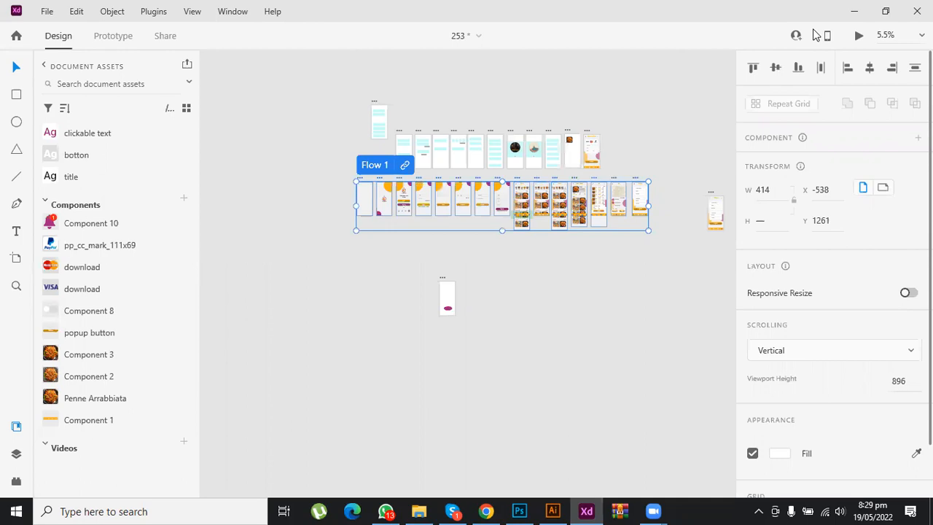
key(ctrl+shift+s)
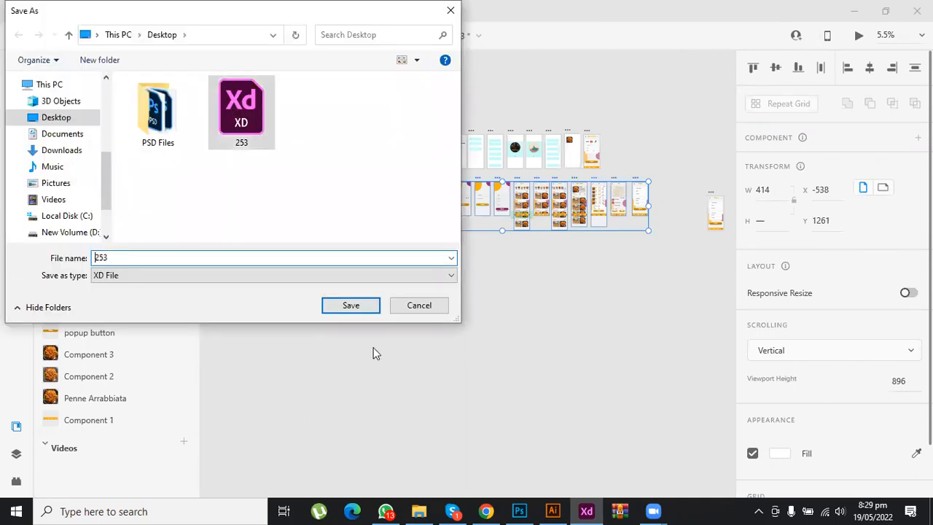
click(362, 306)
click(351, 305)
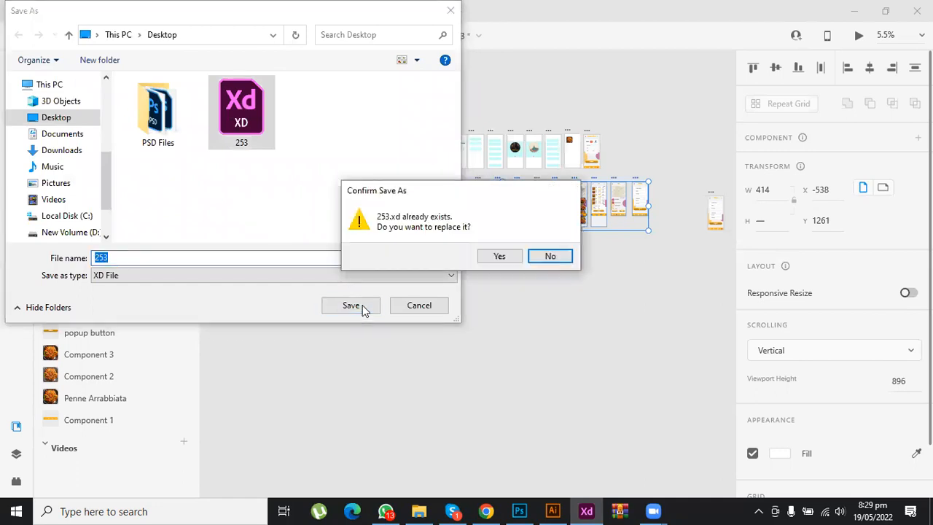
click(516, 258)
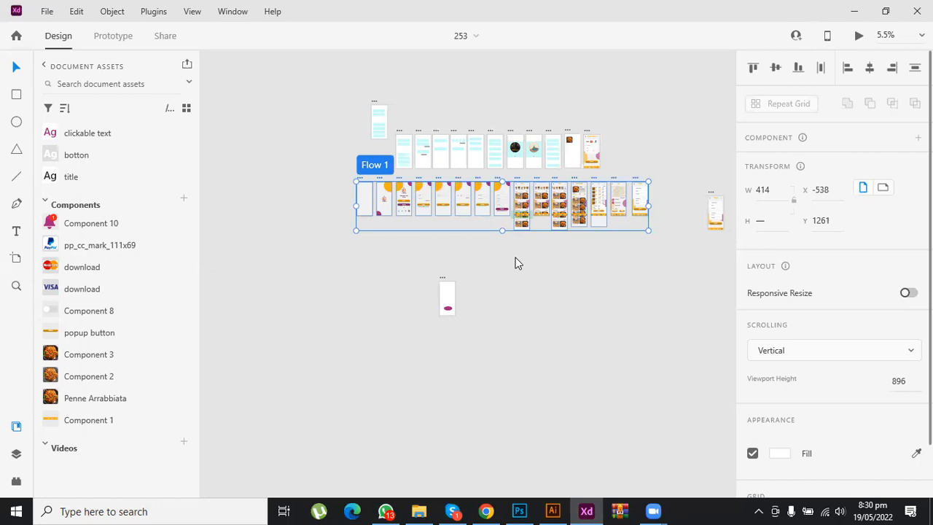
Step: Delete the two stray artboards: the one below Flow 1 and the one far to its right
click(442, 282)
key(Delete)
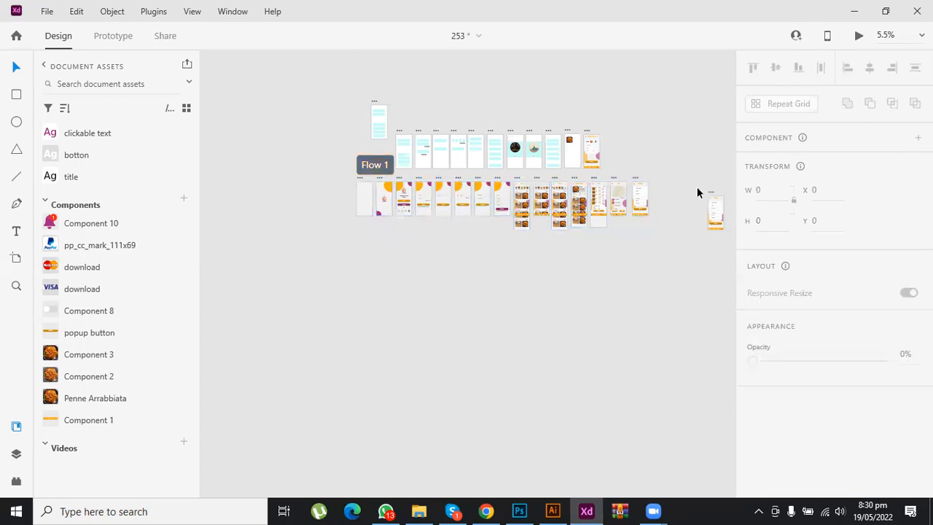
click(710, 195)
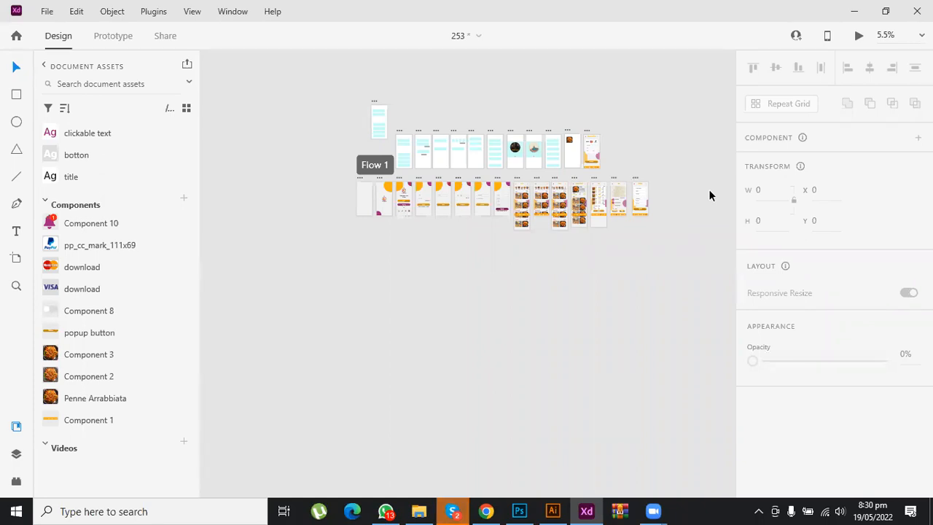
Step: Move the Welcome – 2 artboard to the empty area below Flow 1 and delete its lower five cyan rectangles
click(374, 103)
drag(374, 102, 421, 291)
scroll(441, 328, up, 5)
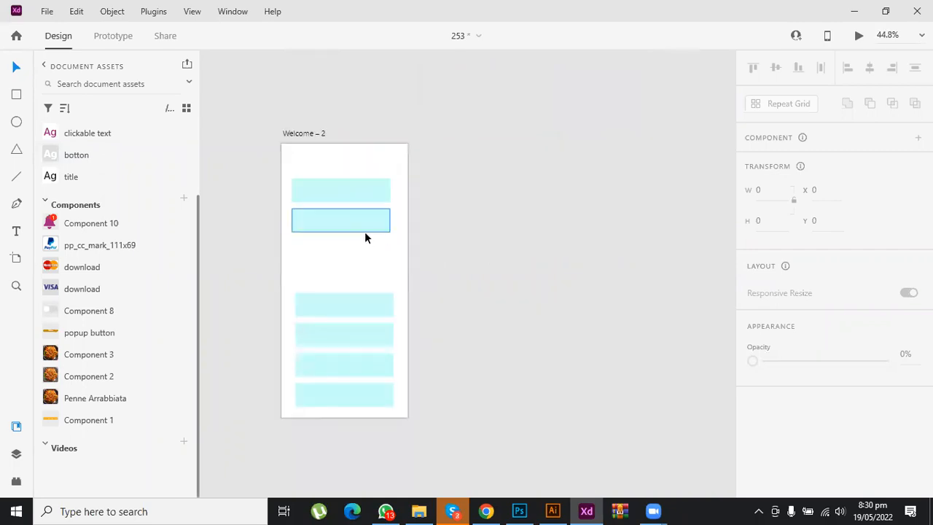
click(367, 237)
shift+click(374, 307)
shift+click(375, 335)
shift+click(370, 368)
shift+click(370, 395)
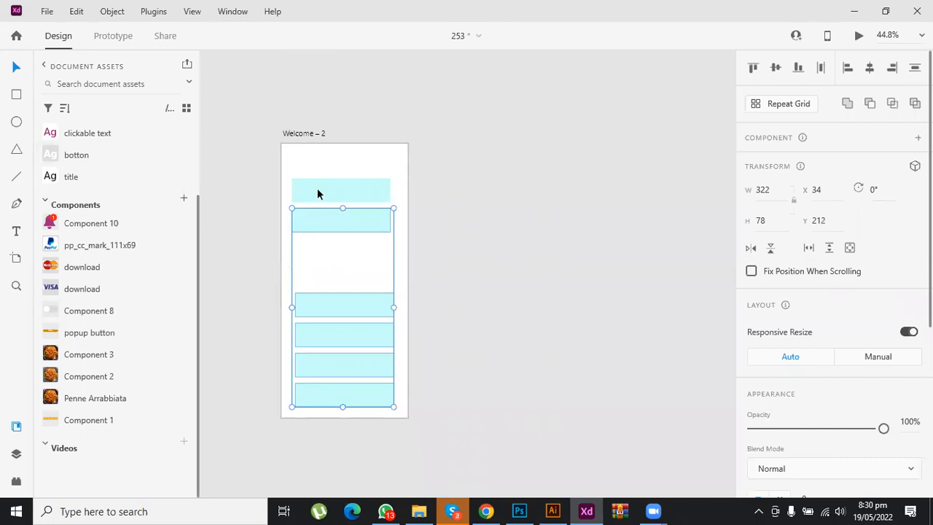
key(Delete)
Step: Stretch the remaining cyan rectangle on the Welcome – 2 artboard downward to a height of about 209
scroll(322, 195, up, 1)
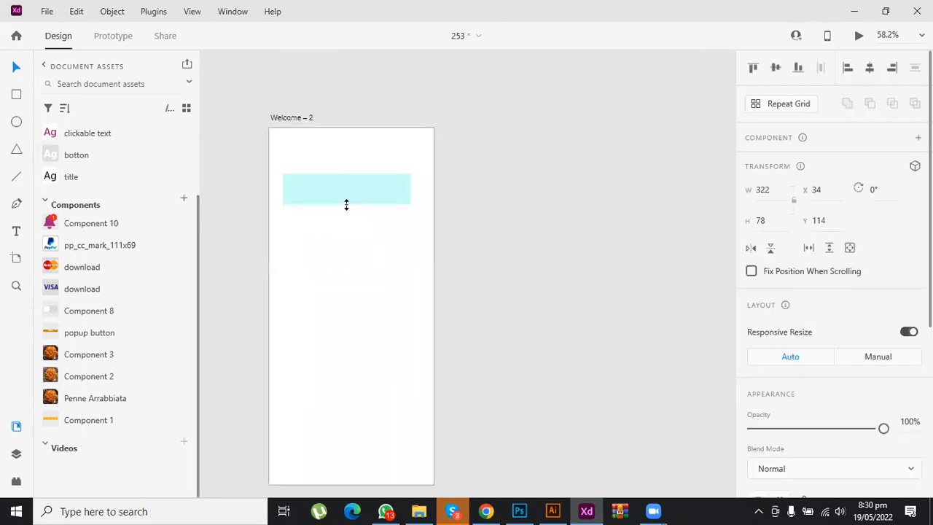
drag(347, 205, 348, 255)
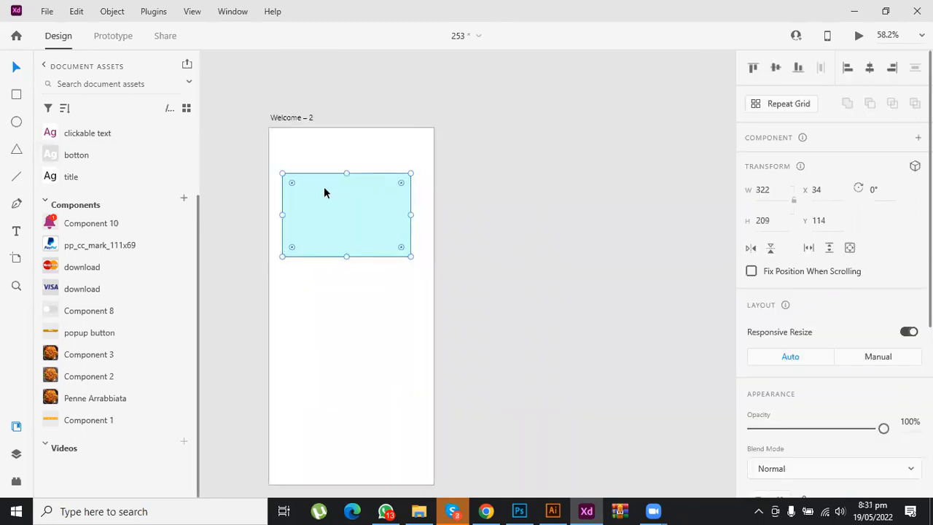
scroll(325, 192, up, 1)
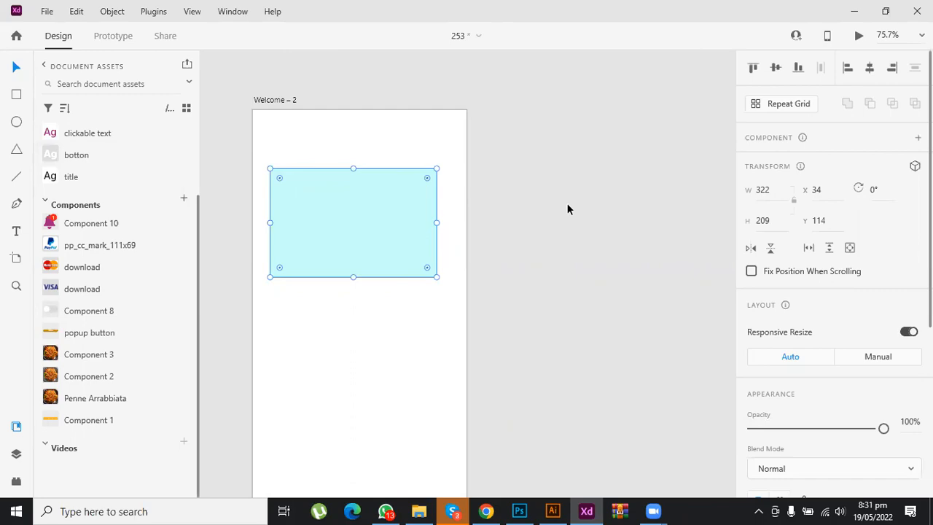
Step: Place the Tracing image from the desktop into the cyan rectangle on the Welcome – 2 artboard
click(932, 515)
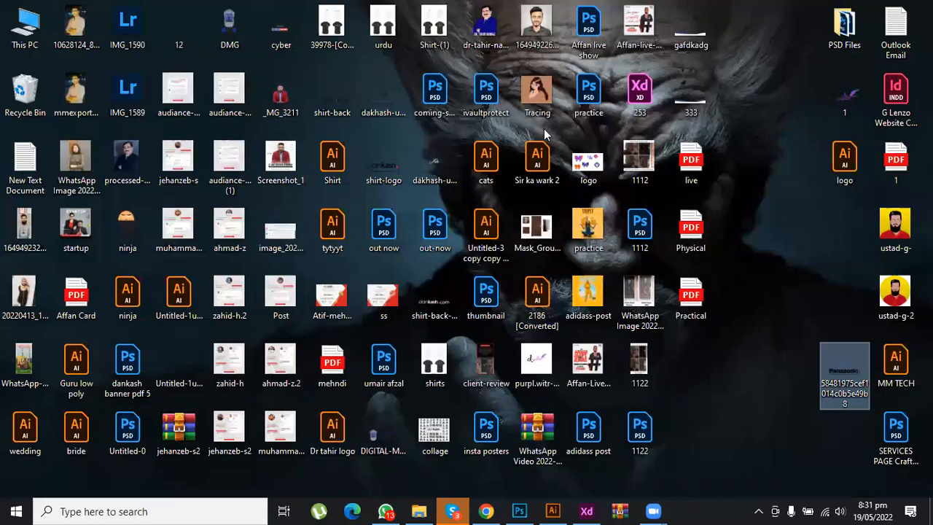
mouse_move(537, 93)
mouse_down()
mouse_move(577, 381)
mouse_move(558, 508)
mouse_move(589, 509)
mouse_move(365, 211)
mouse_move(367, 228)
mouse_up()
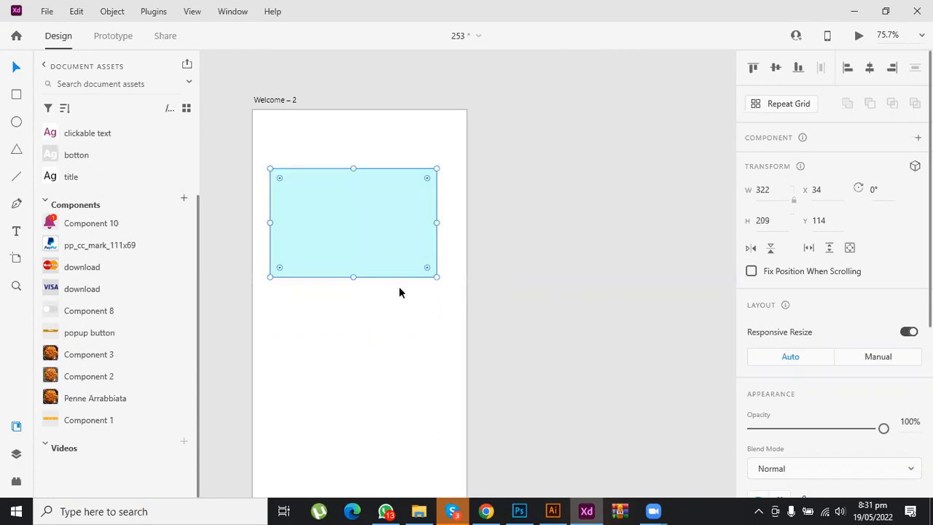
mouse_move(381, 248)
mouse_down()
mouse_move(381, 156)
mouse_move(385, 233)
mouse_up()
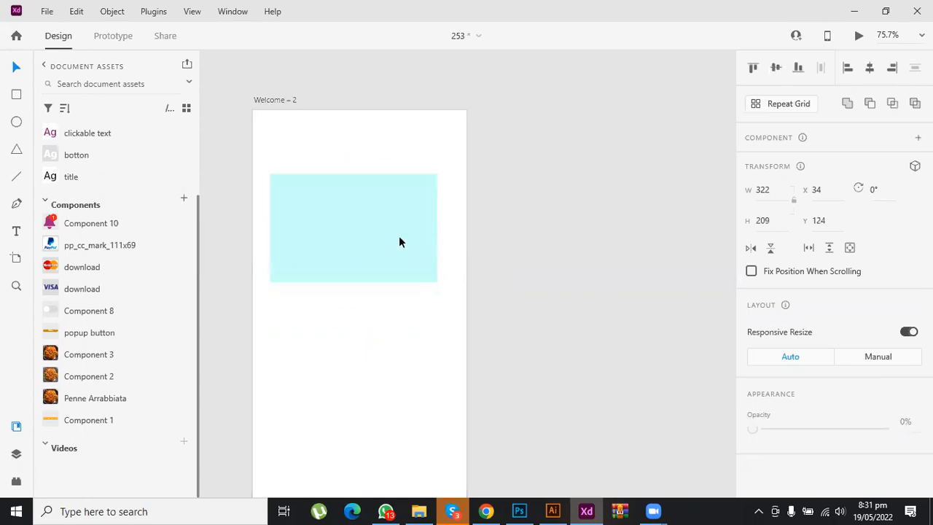
key(super+d)
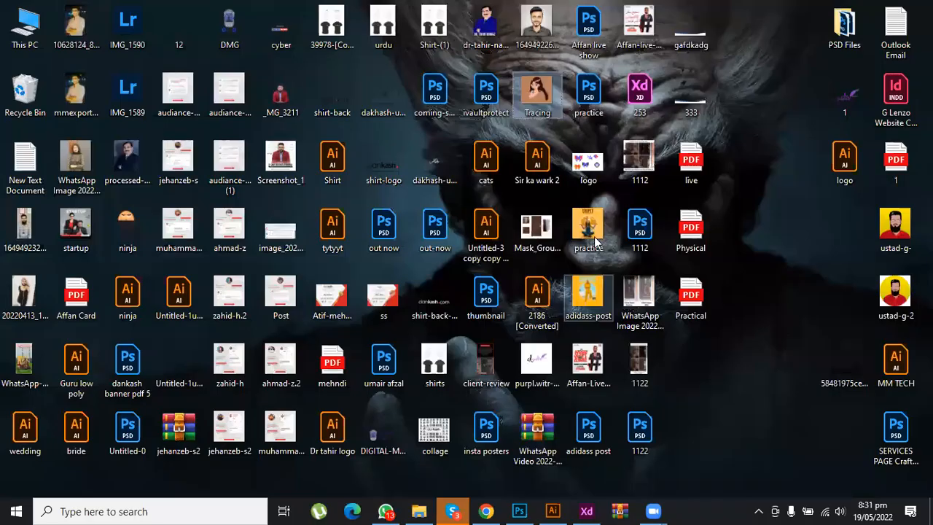
mouse_move(529, 91)
mouse_down()
mouse_move(543, 361)
mouse_move(585, 510)
mouse_up()
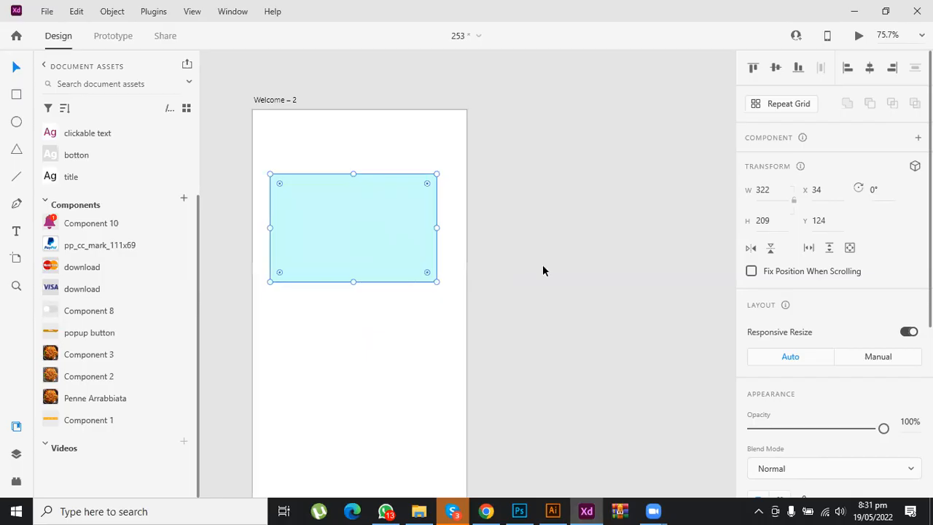
drag(543, 270, 376, 233)
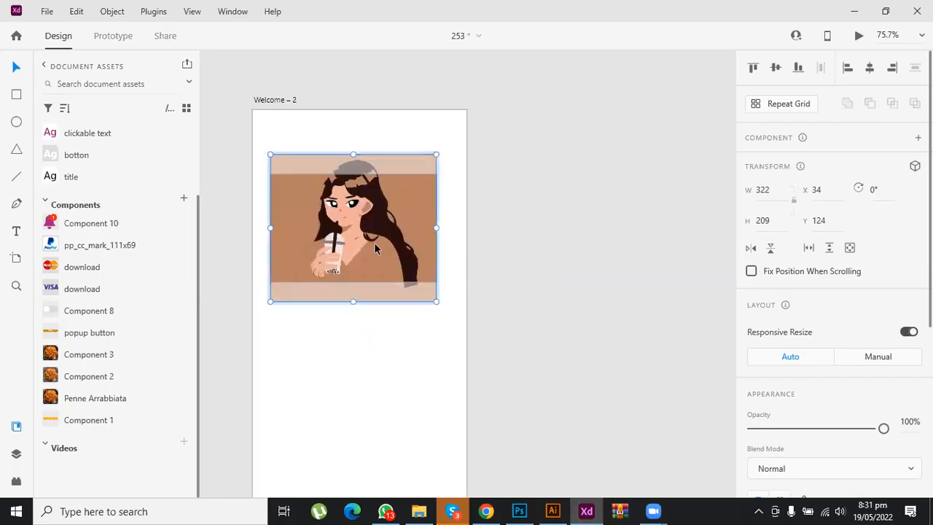
Step: Shift the image inside the rectangle so its top edge lines up with the rectangle's top edge
double_click(374, 242)
key(Escape)
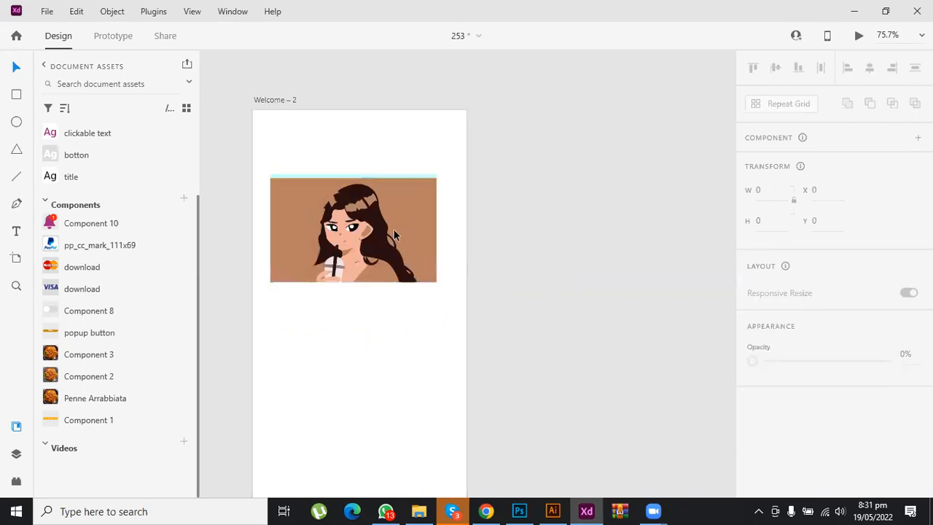
double_click(394, 235)
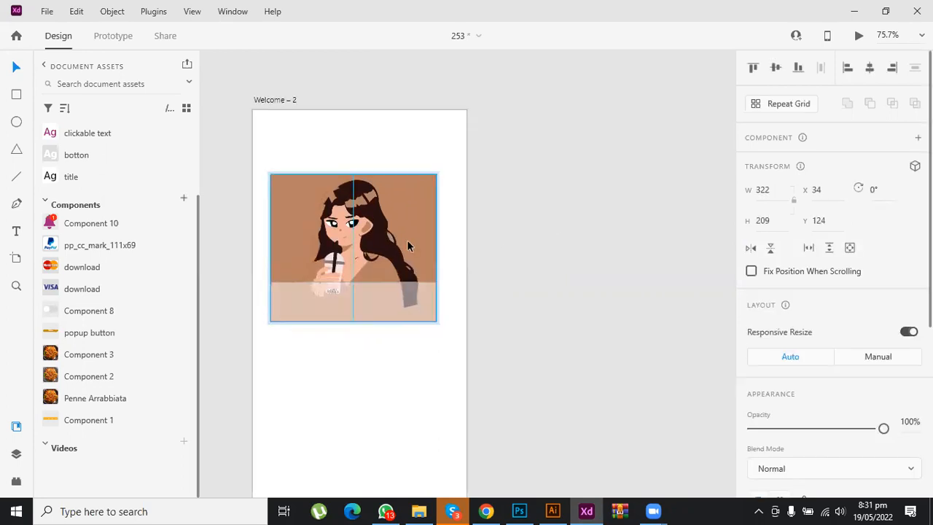
key(Escape)
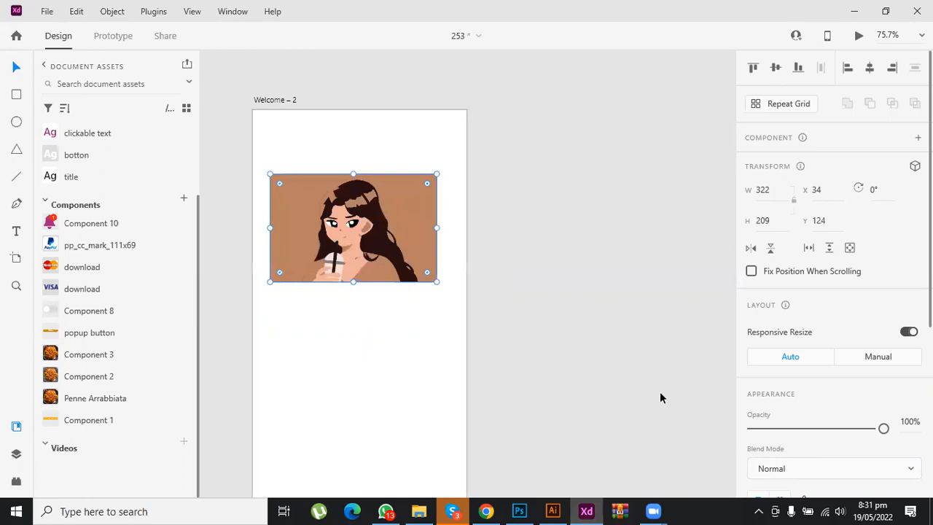
Step: Set the image-filled rectangle's opacity to 0% and make it a component together with the cyan rectangle behind it
key(0)
key(0)
click(602, 287)
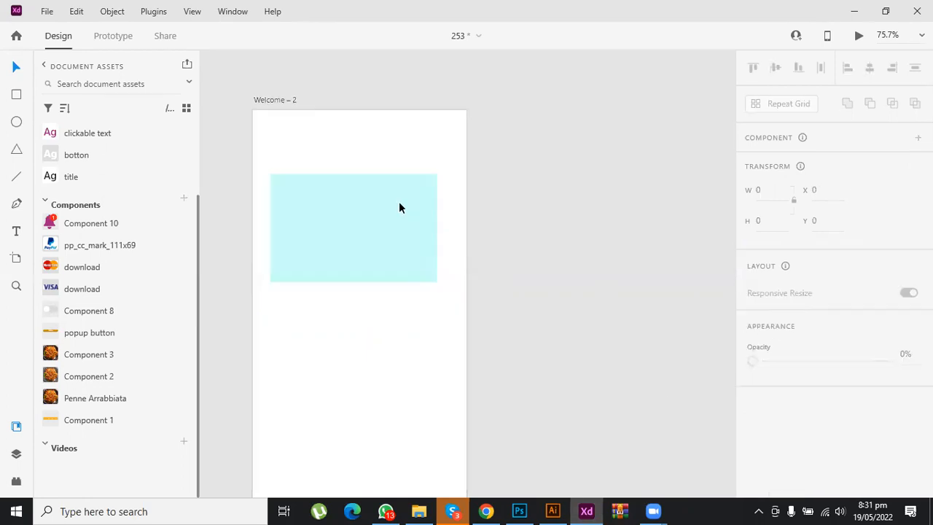
click(387, 260)
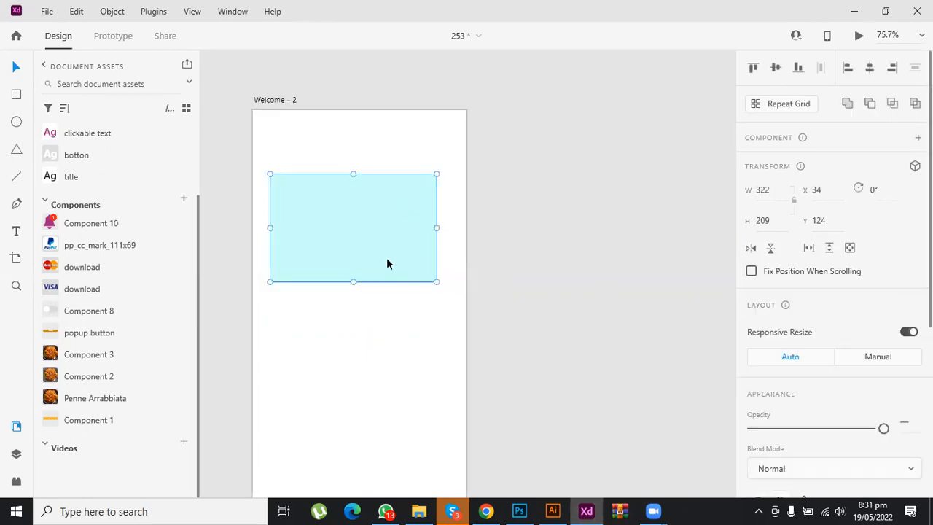
key(ctrl+k)
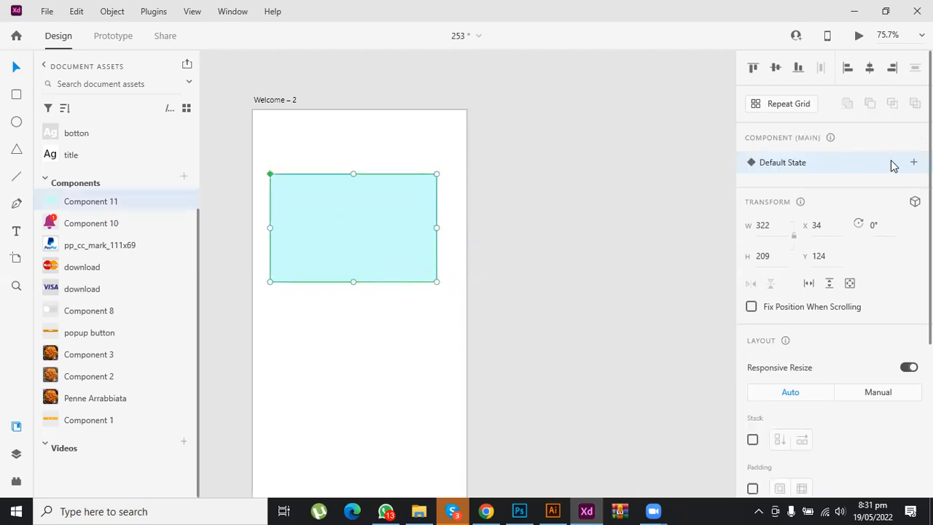
Step: Add a Hover State to the component and raise the image rectangle's opacity to about 97% in that state
click(914, 162)
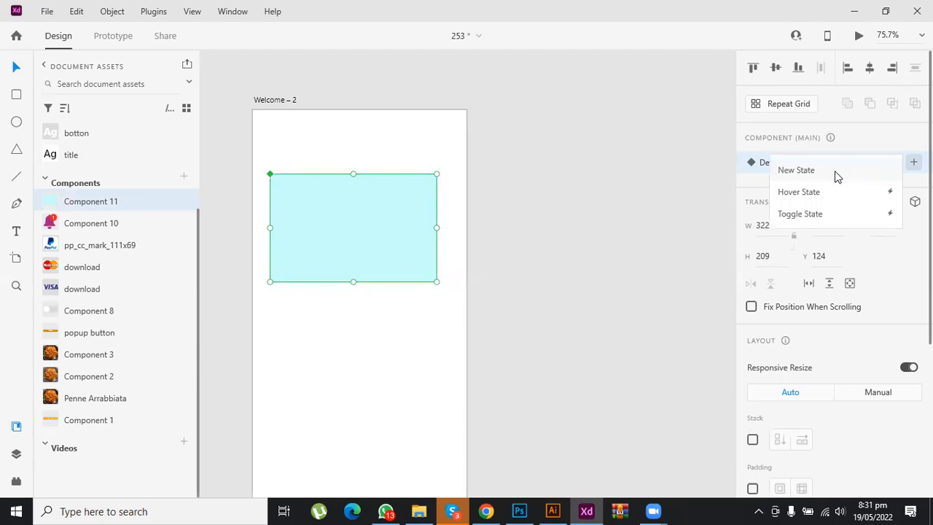
key(Escape)
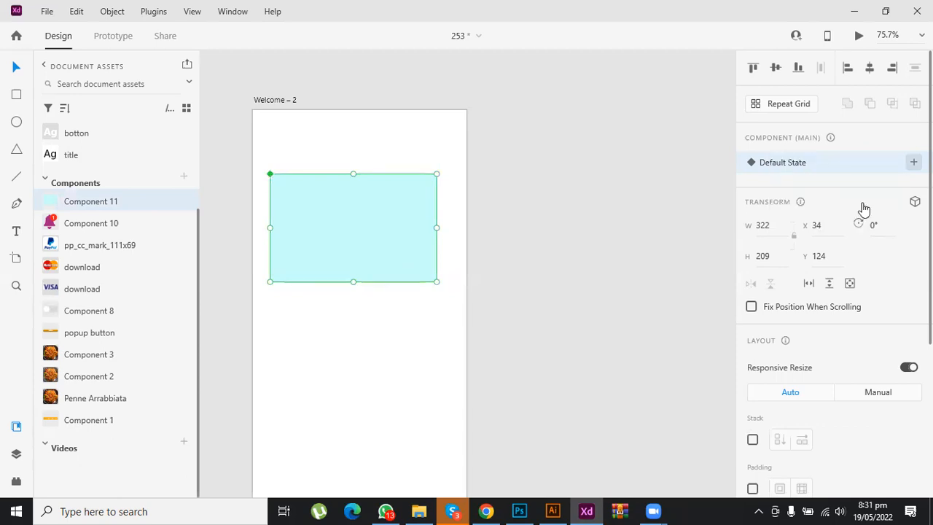
click(413, 259)
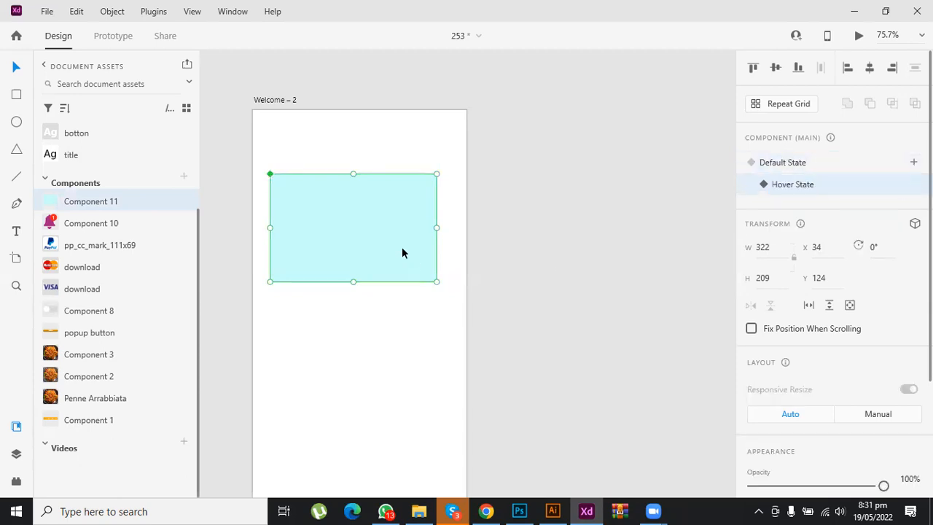
double_click(401, 248)
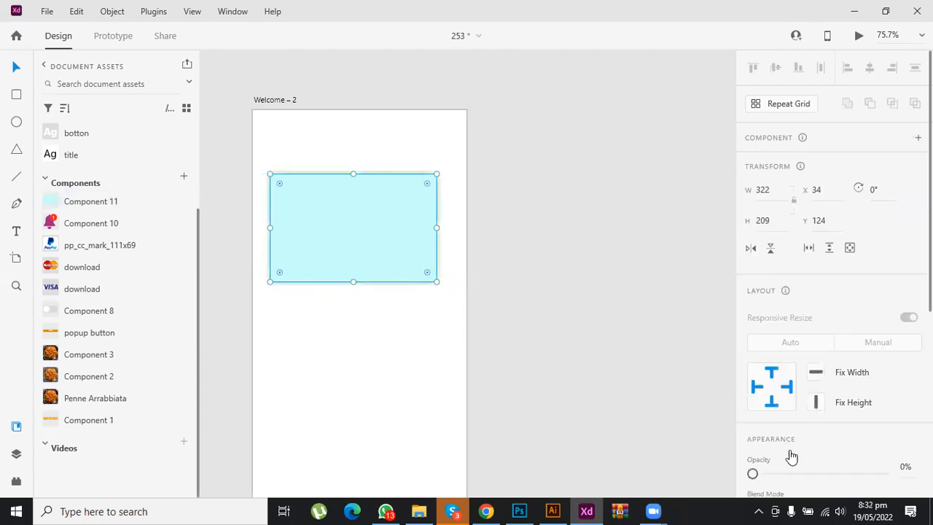
drag(754, 475, 905, 485)
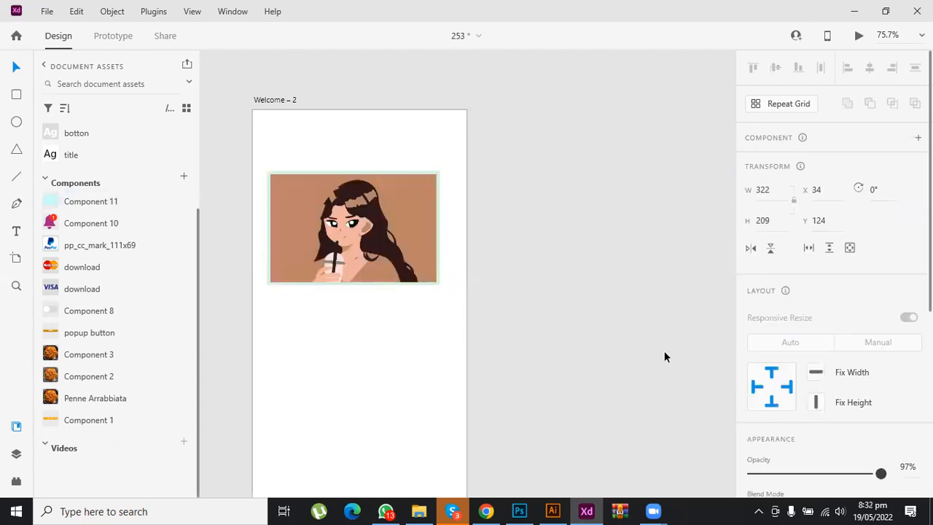
click(664, 350)
click(409, 208)
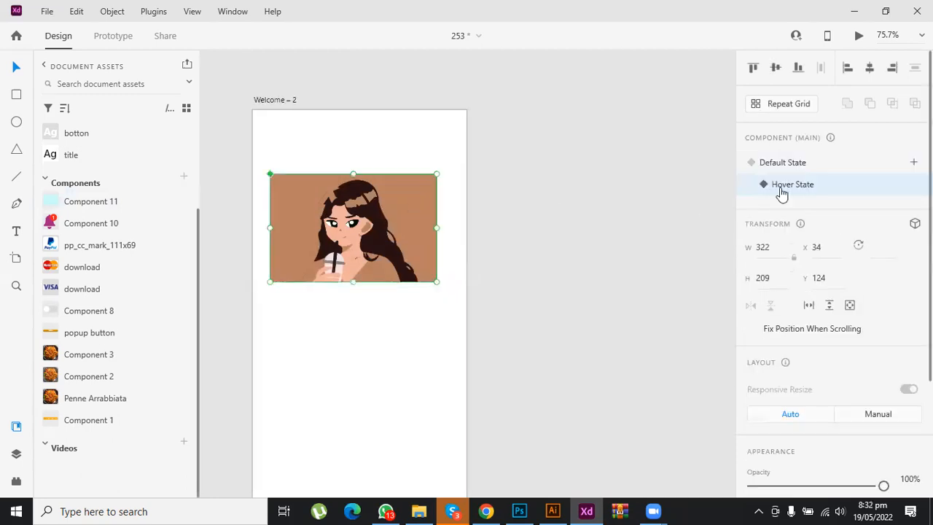
Step: Switch the component back to its Default State and test the hover effect in the preview, closing the preview when done
click(838, 168)
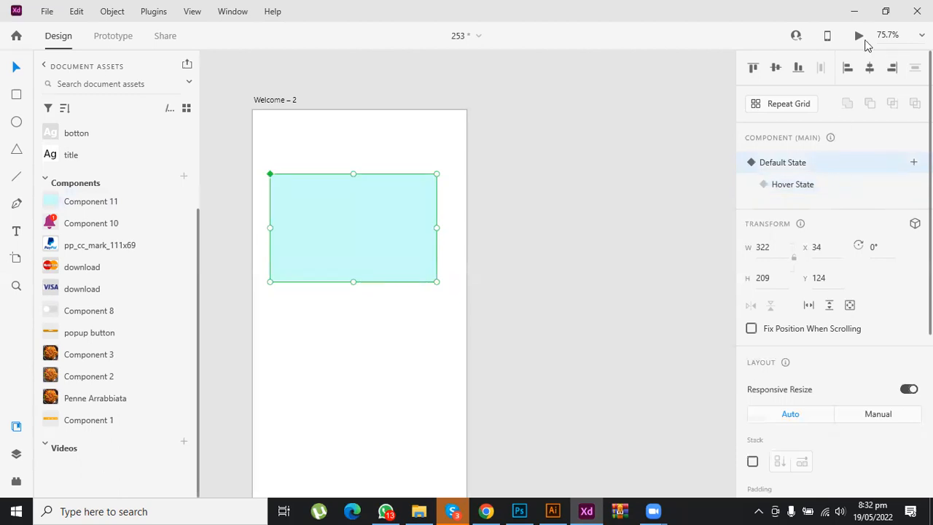
click(858, 36)
mouse_move(150, 173)
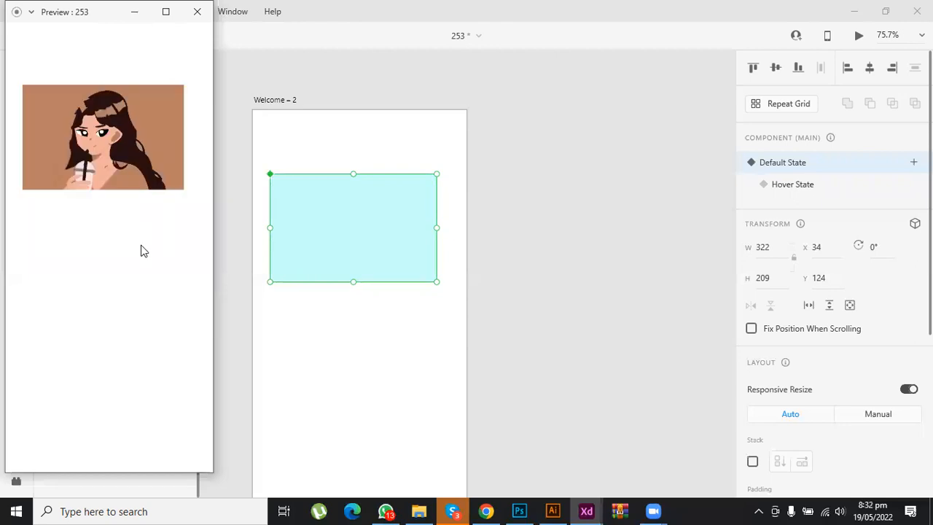
click(198, 12)
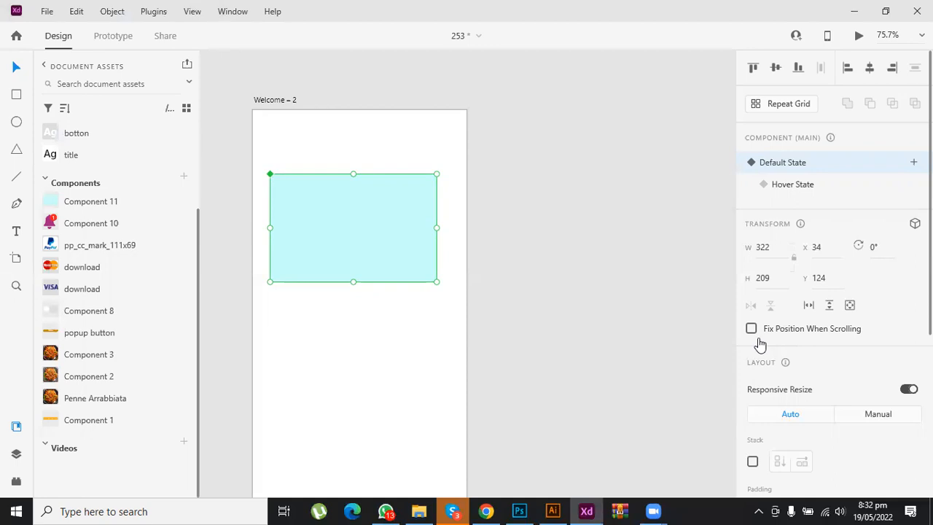
Step: Delete the component from the Welcome – 2 artboard and remove the artboard itself
key(Delete)
click(267, 102)
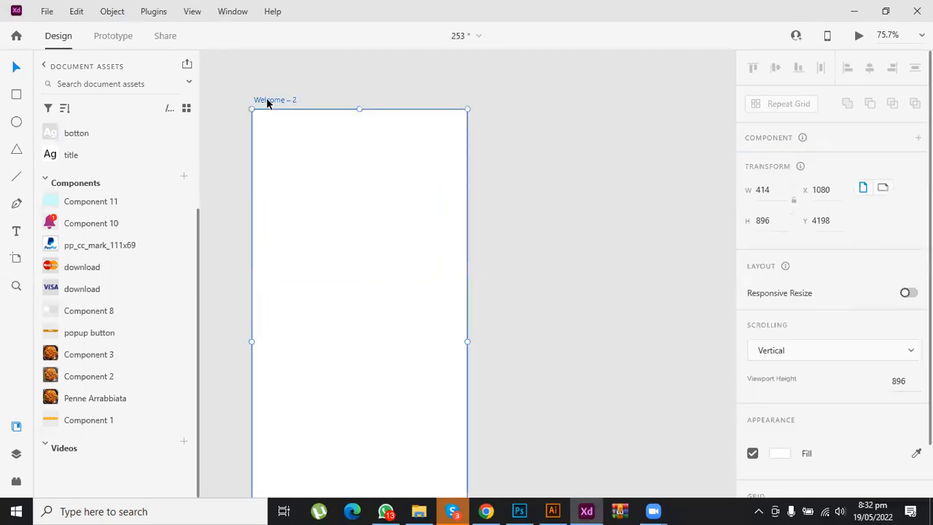
key(Delete)
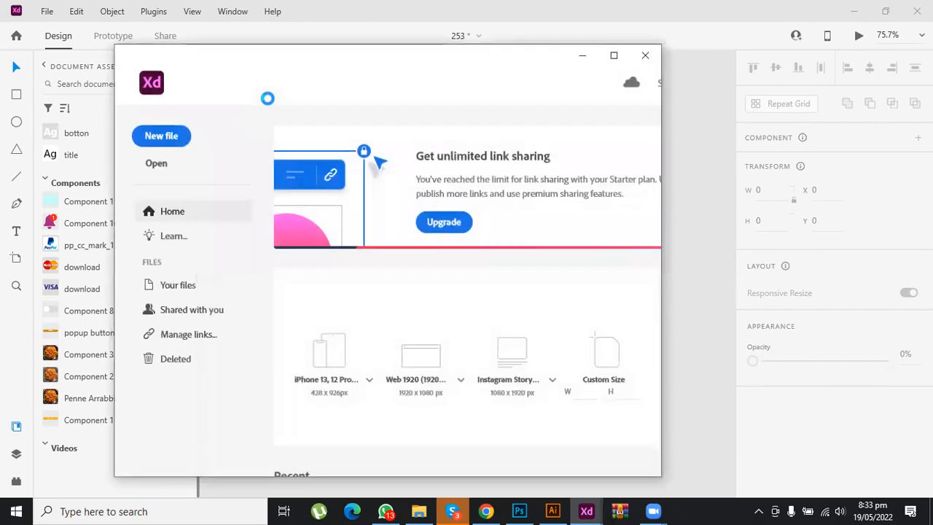
Step: View the Web artboard size presets on the home screen and close that window
click(460, 382)
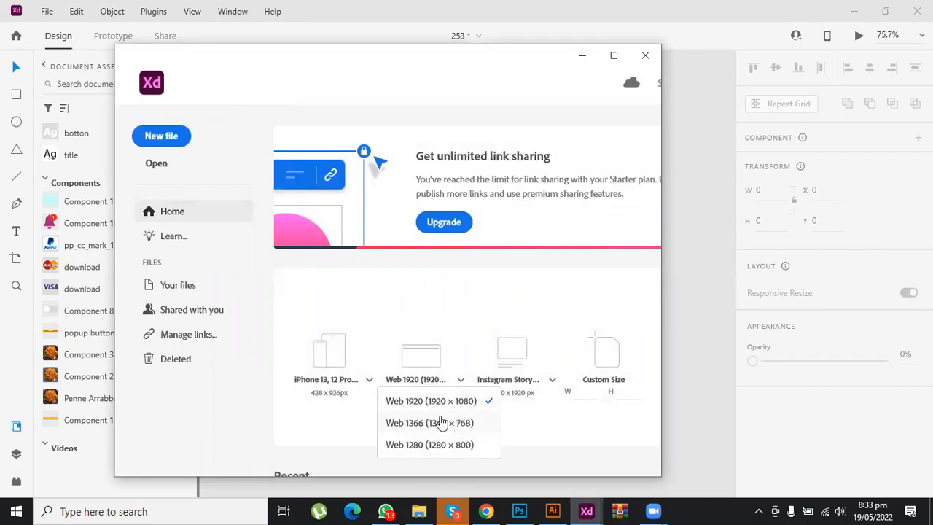
click(646, 55)
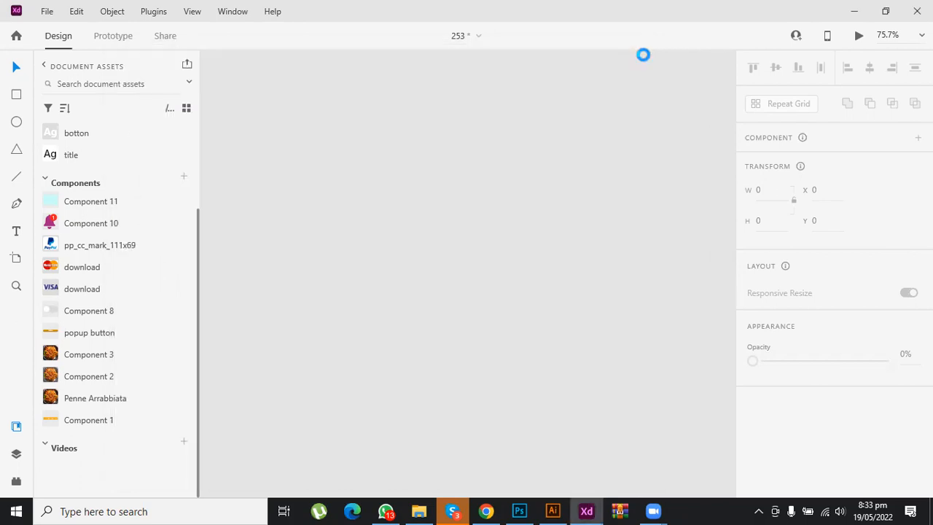